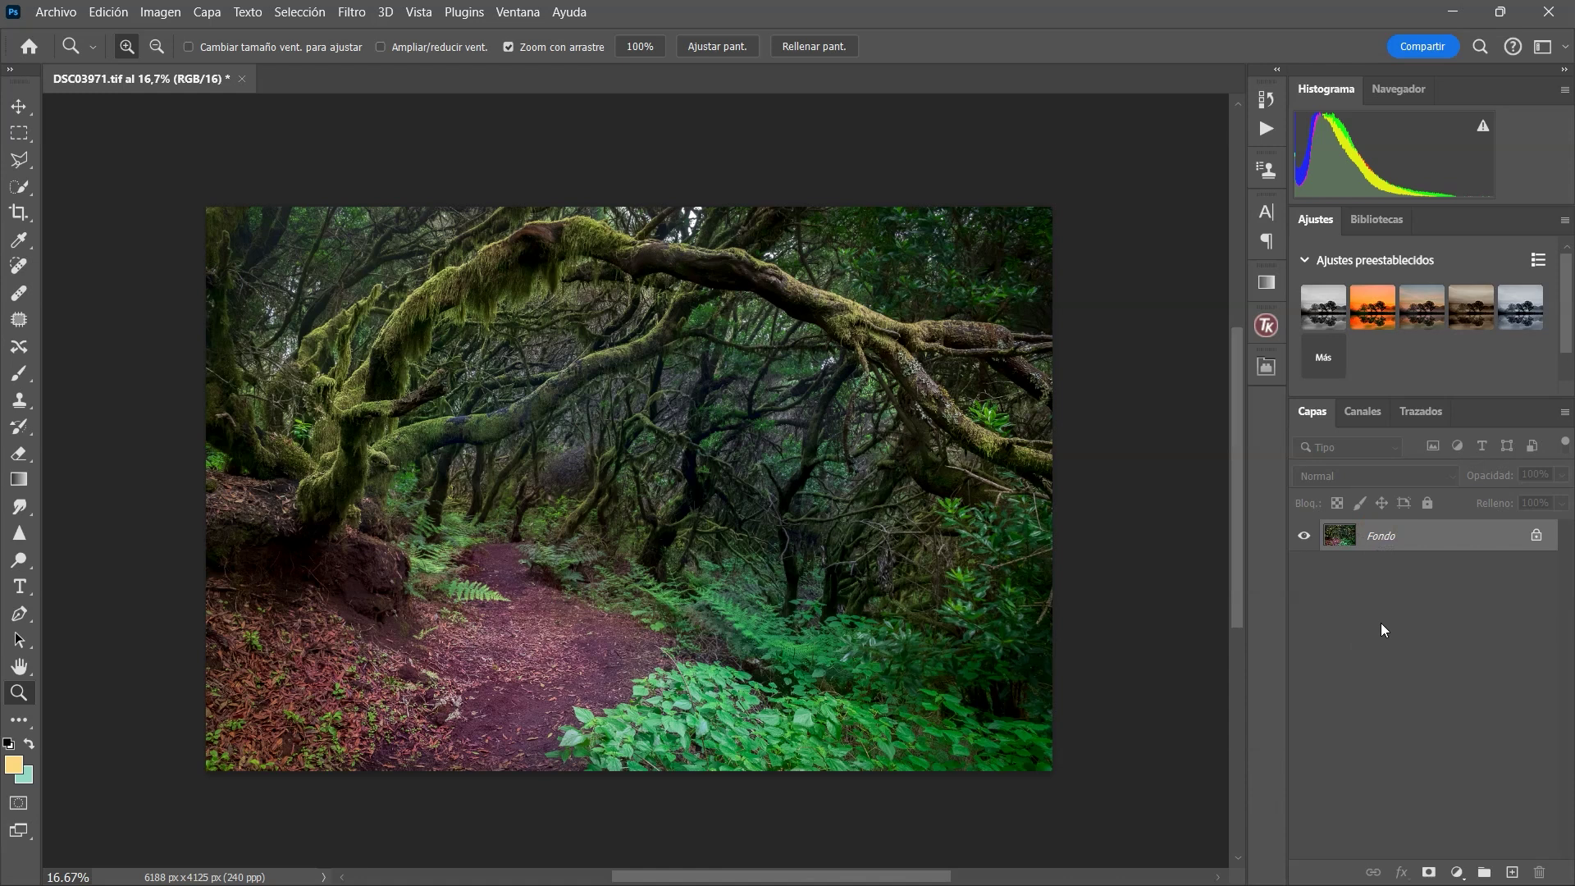
Duplicate the background layer twice and, with the top copy hidden, set the lower copy's blend mode to Trama.
key("ctrl+j")
key("ctrl+j")
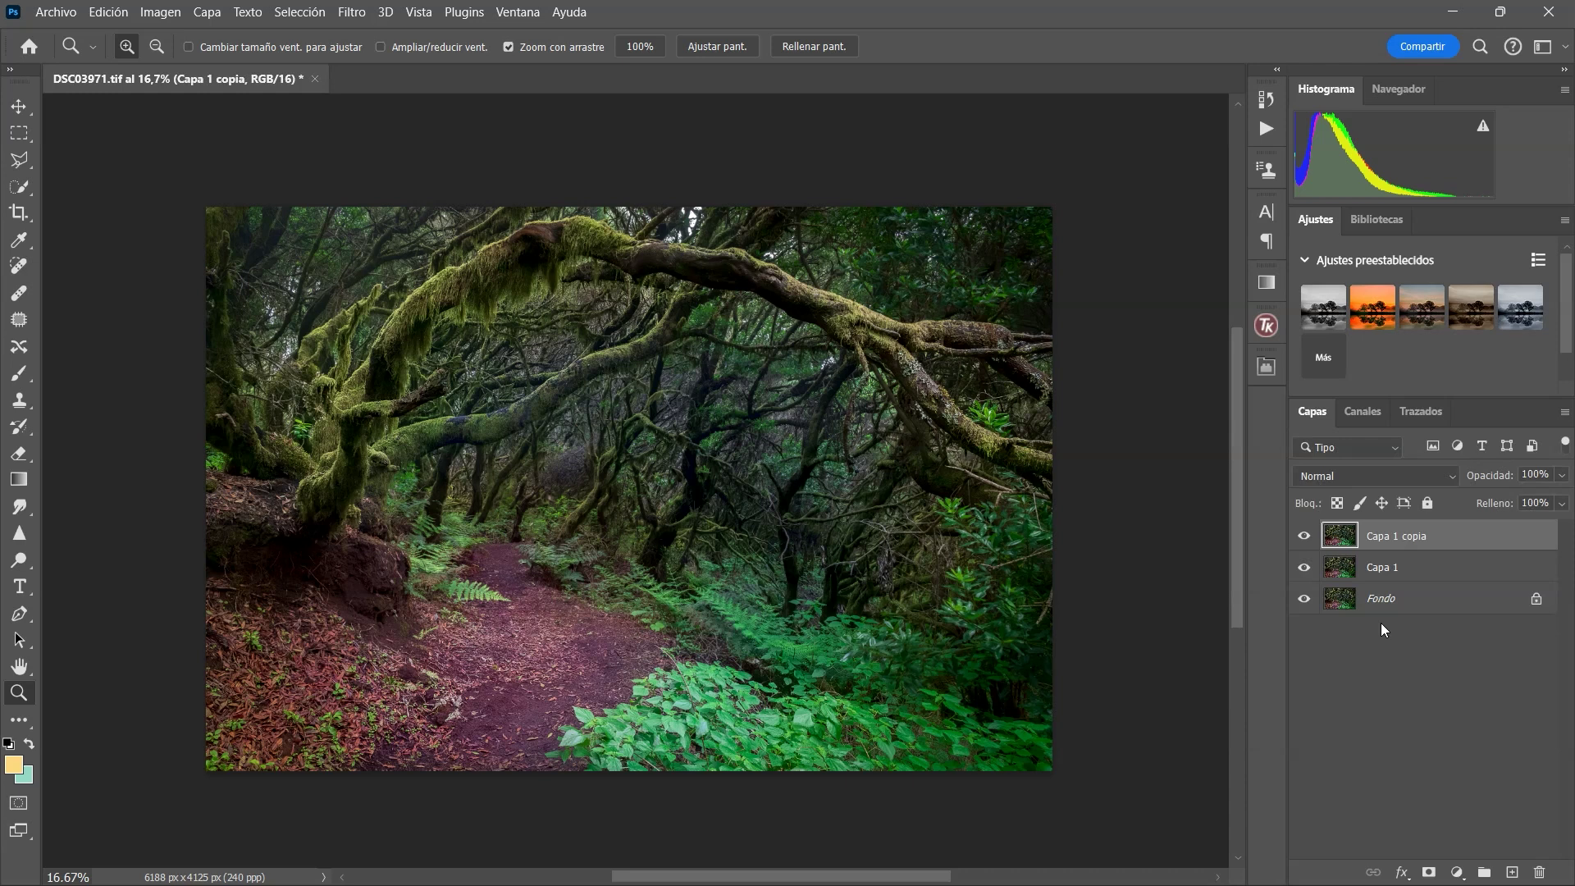
left_click(1304, 537)
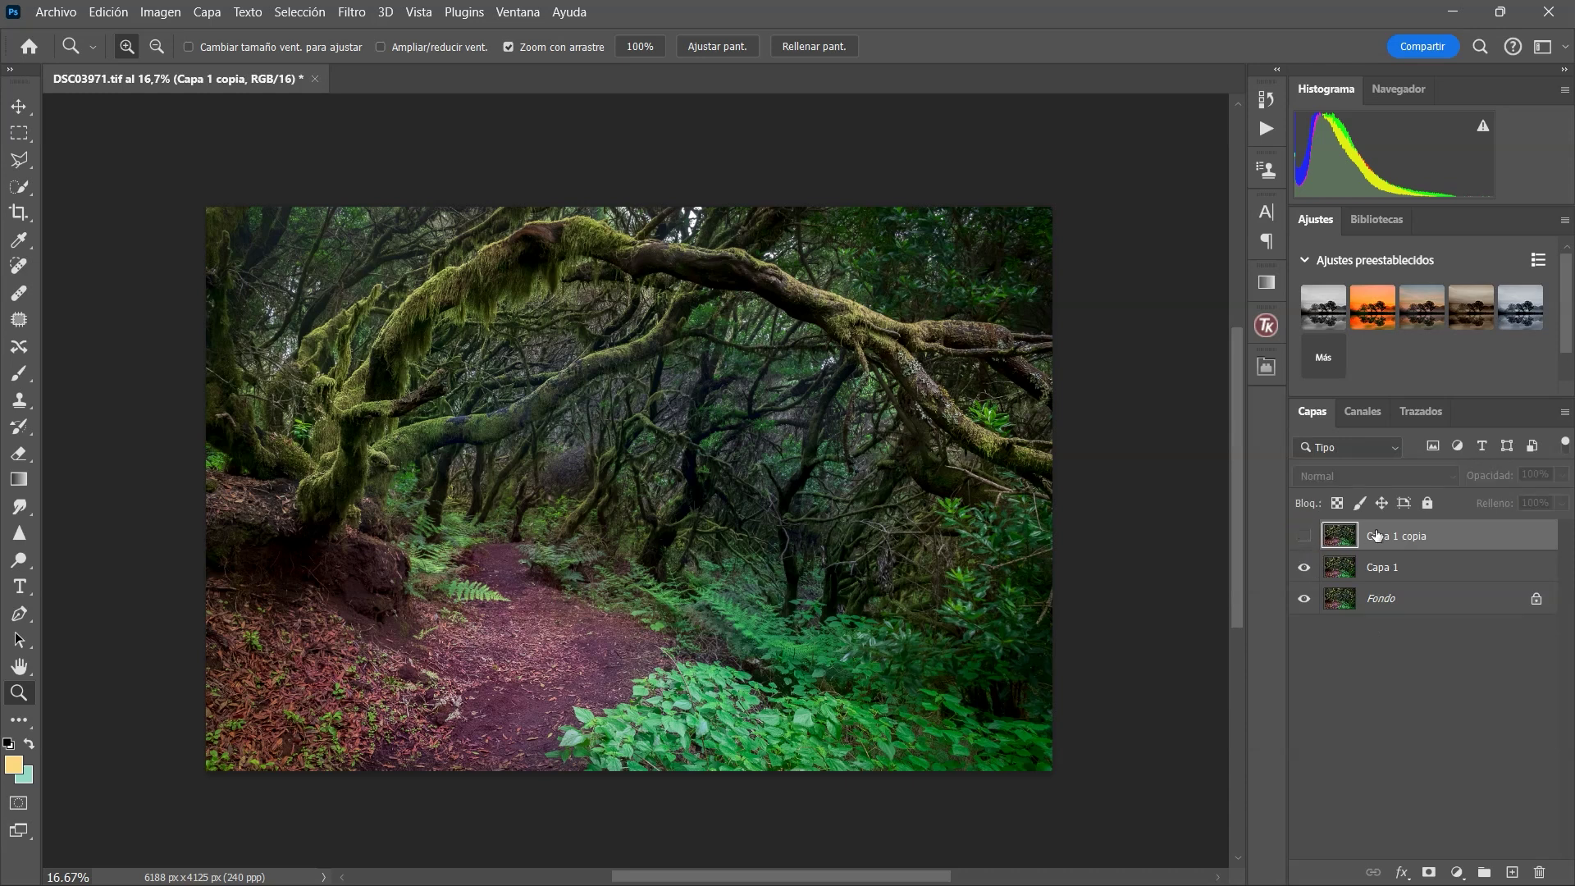
left_click(1378, 568)
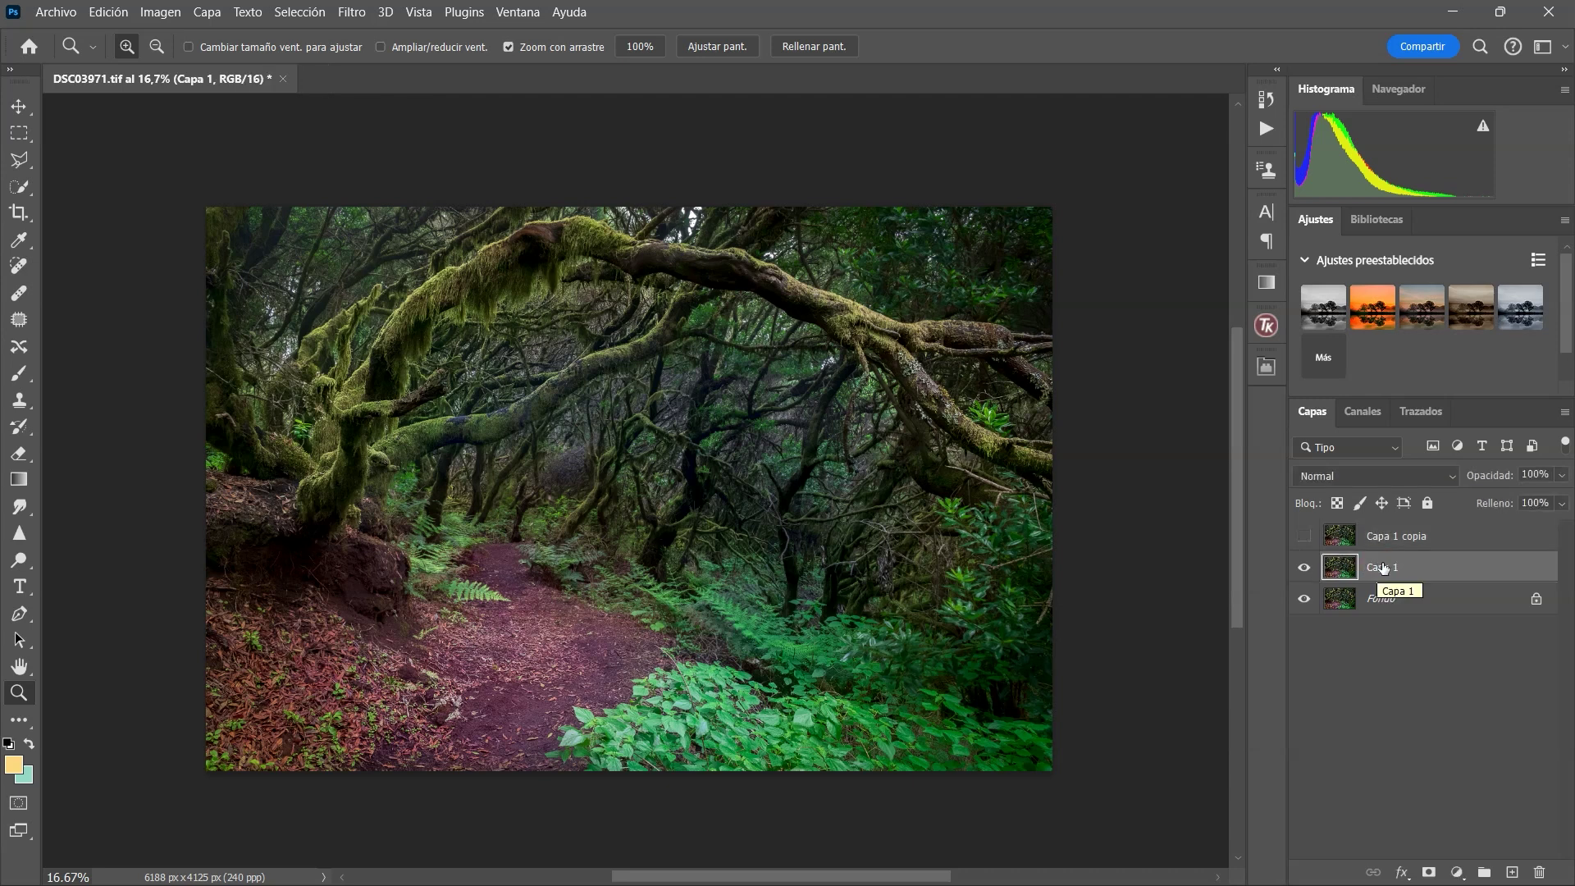
left_click(1437, 474)
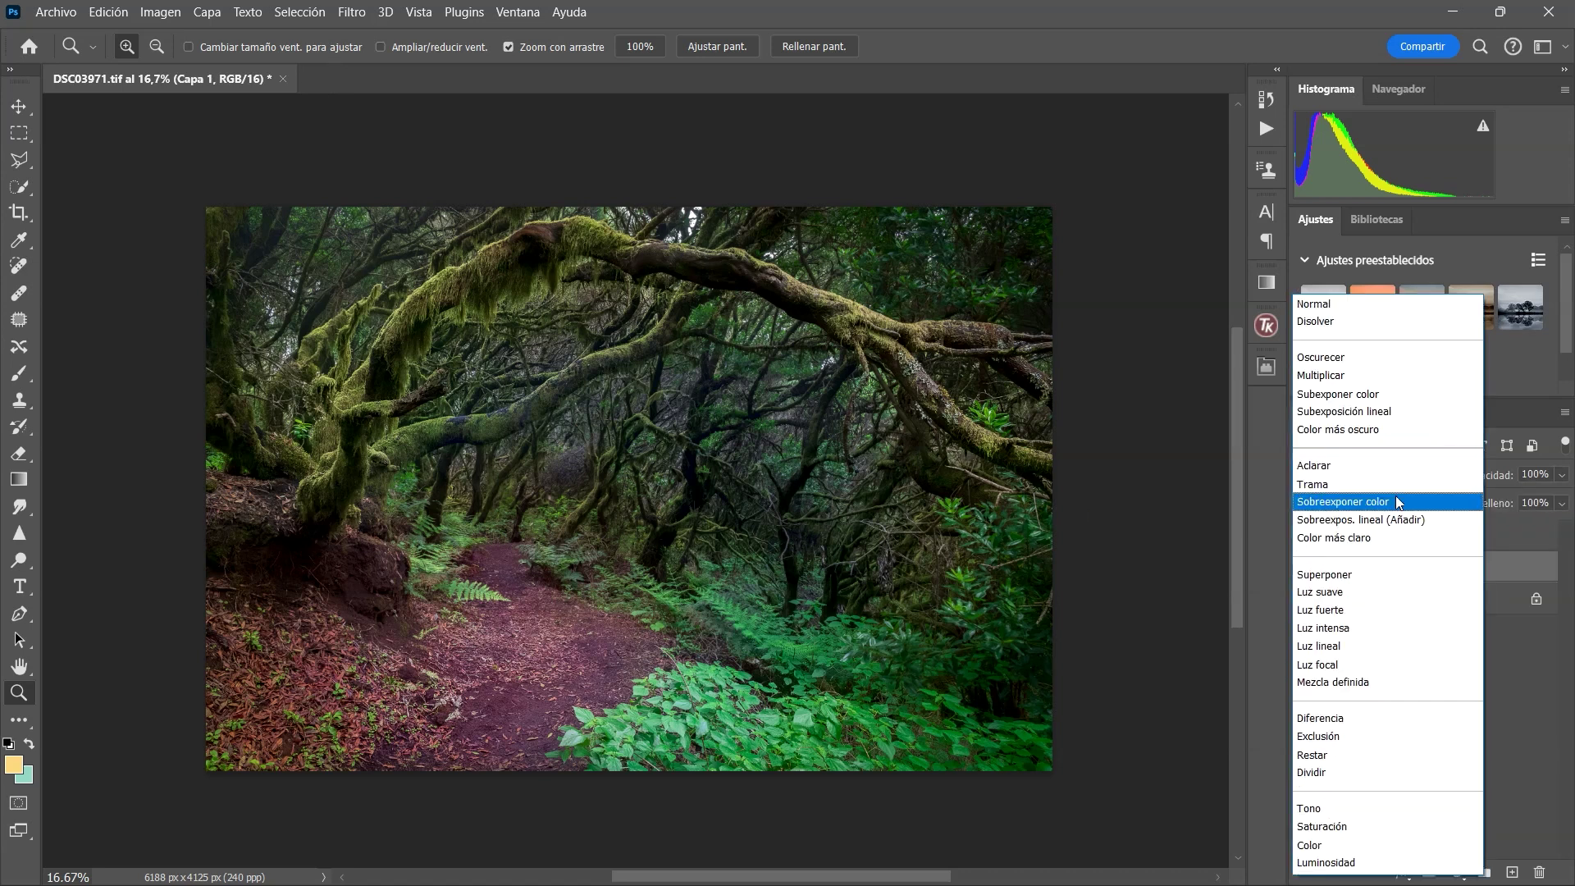
left_click(1391, 485)
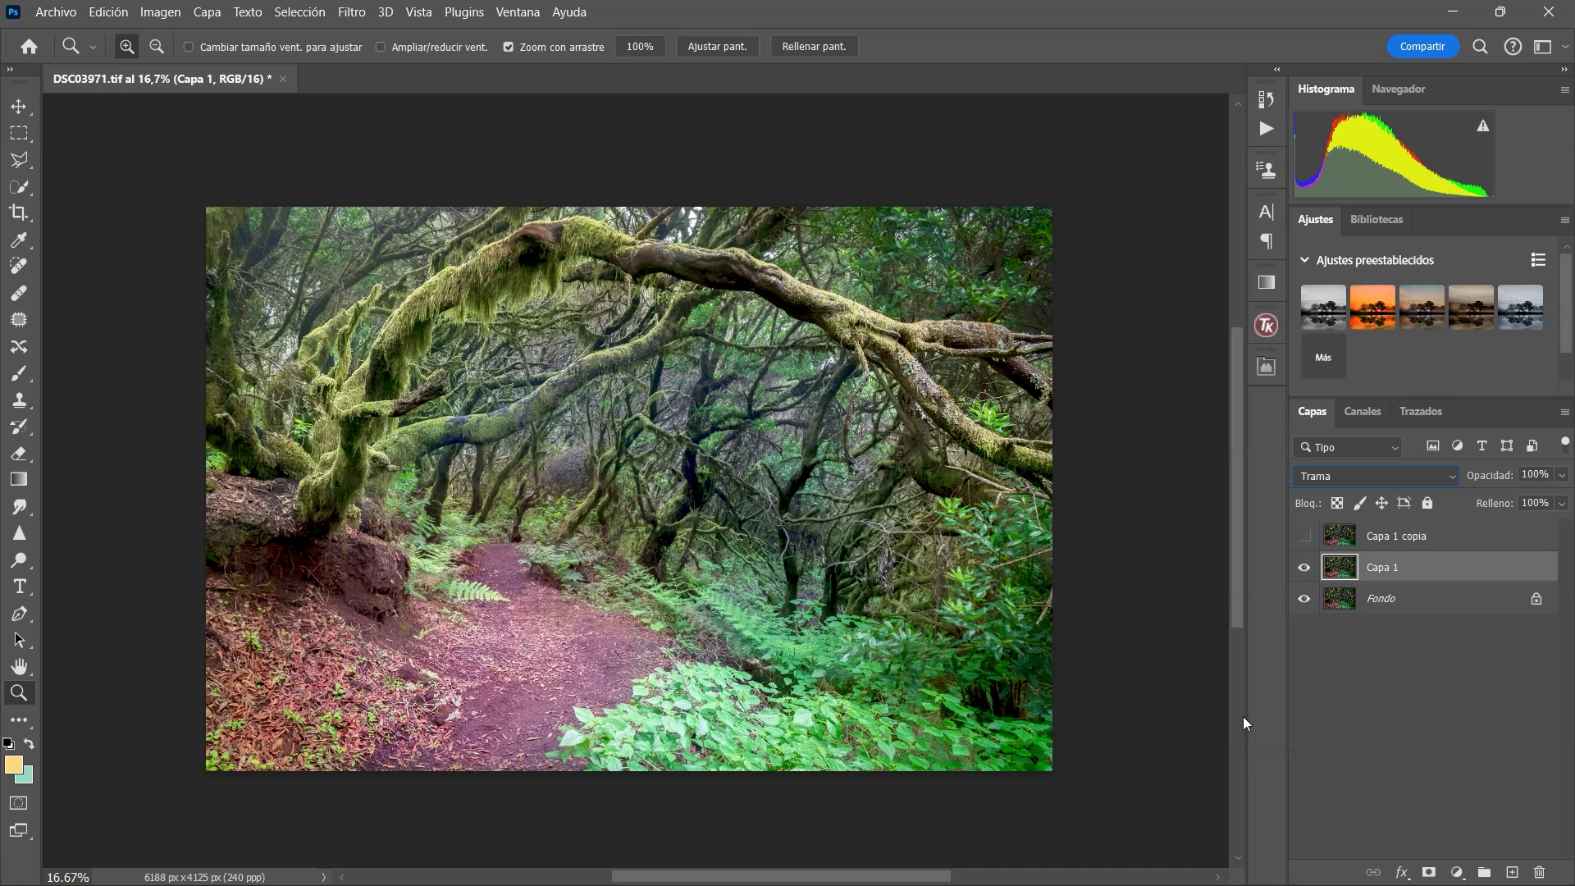
Make the top copy visible again and apply a Gaussian blur with a 25-pixel radius to it.
left_click(1304, 536)
left_click(1385, 537)
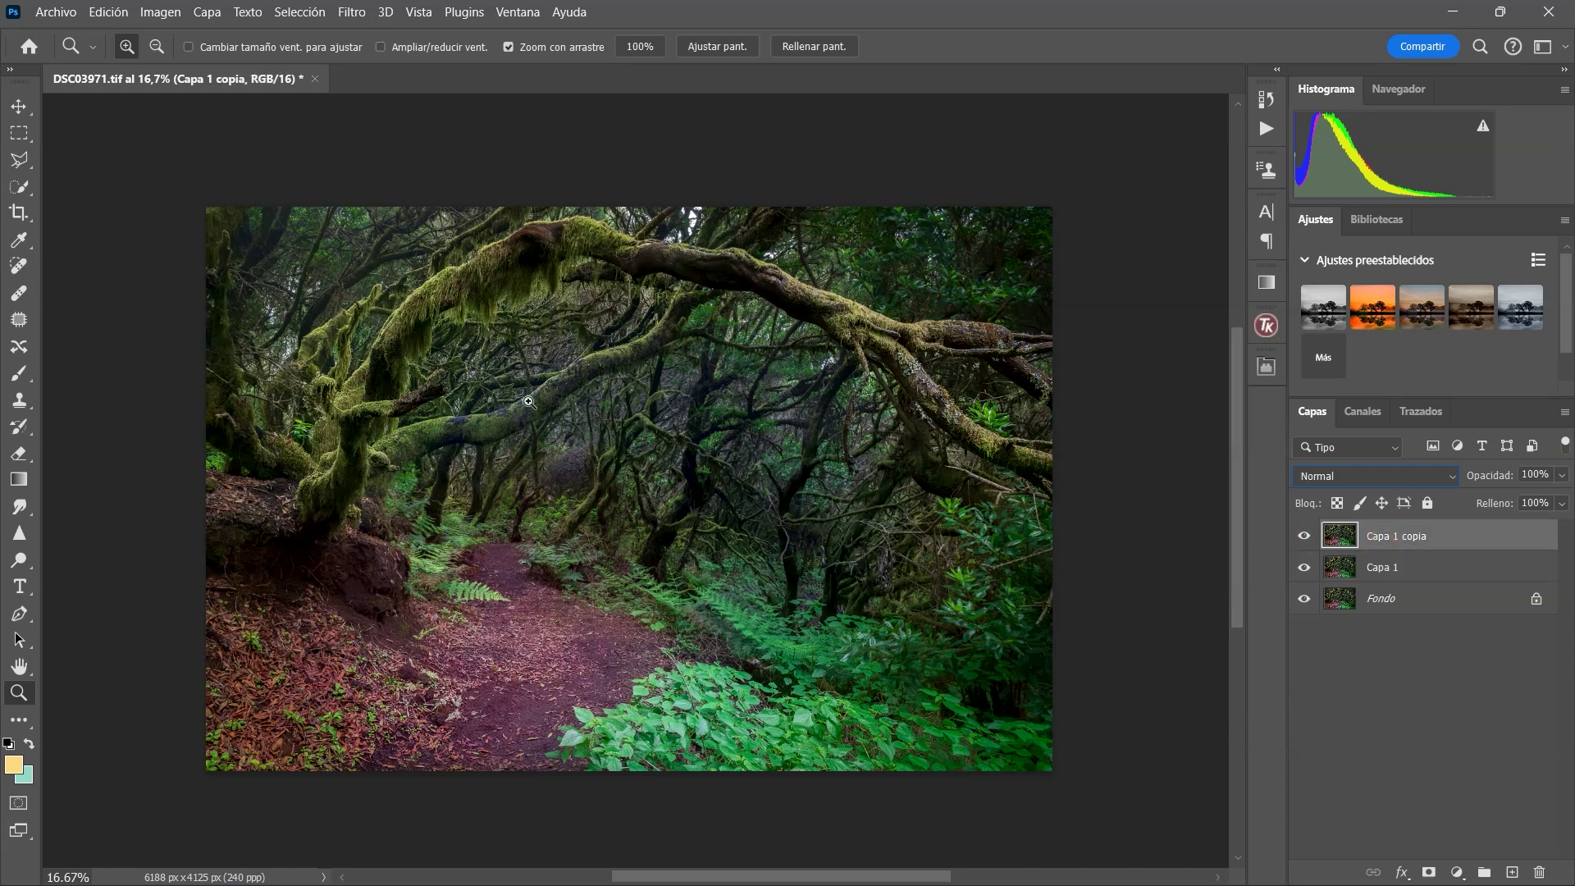
left_click(353, 13)
mouse_move(397, 266)
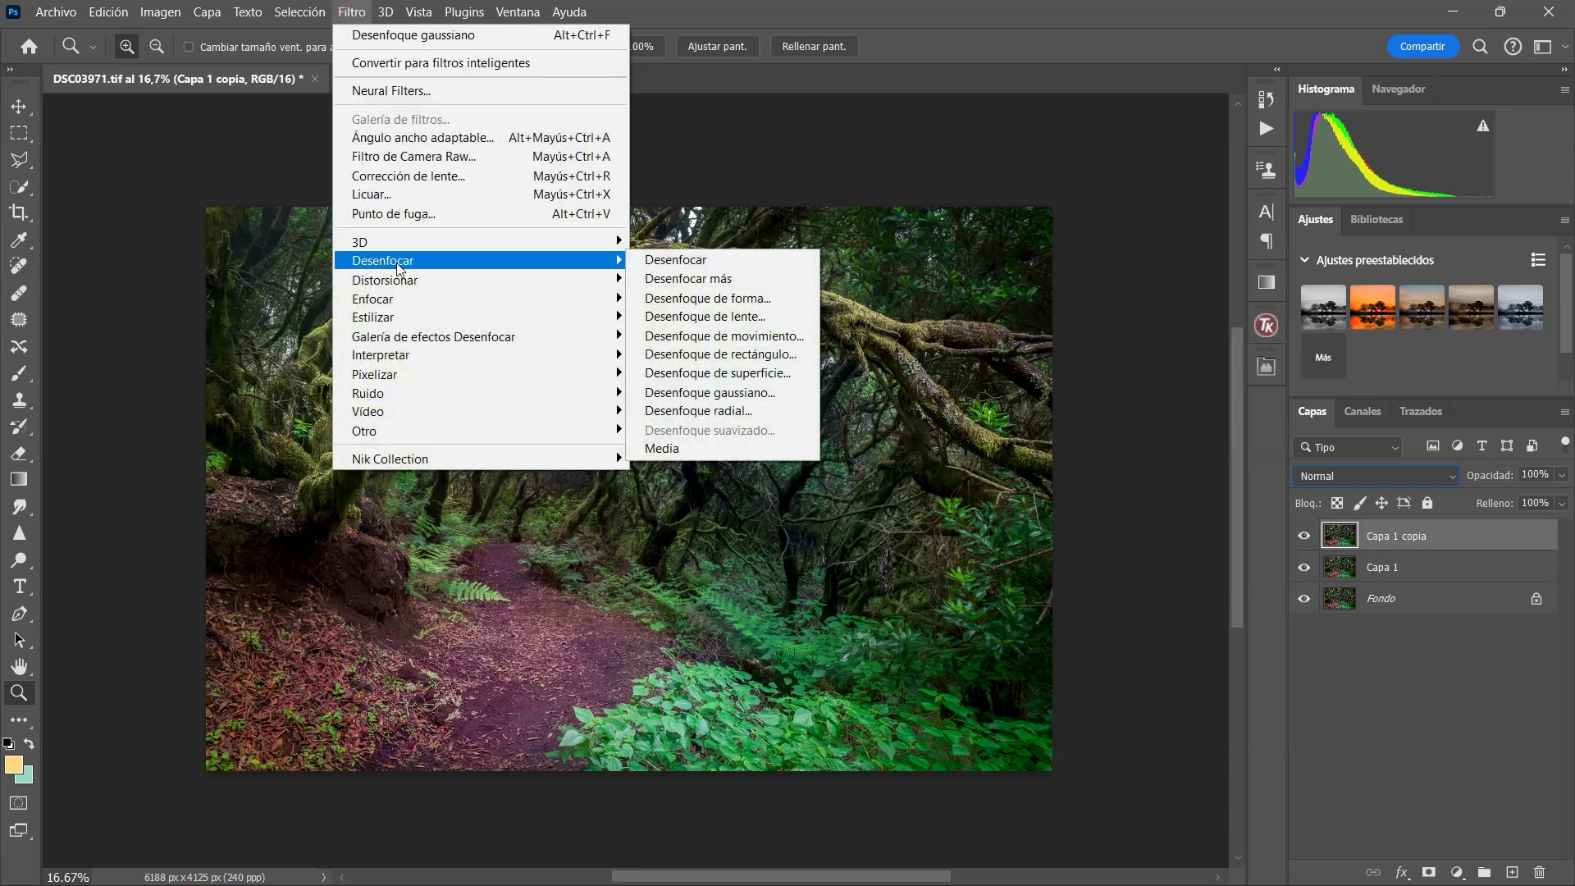
left_click(665, 393)
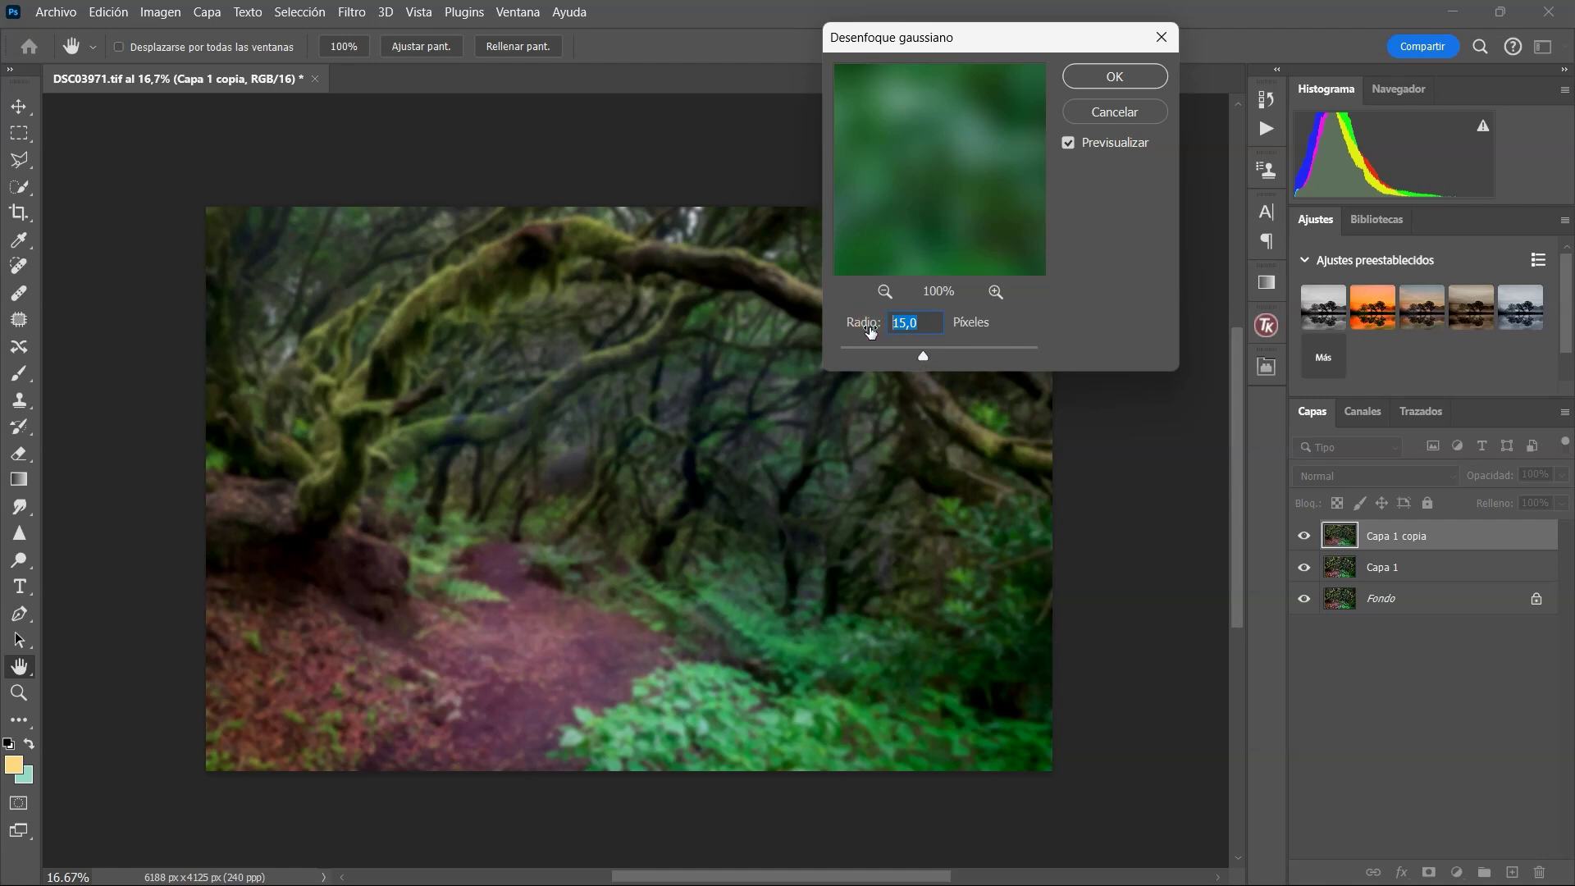
type("25")
left_click(1141, 76)
key("z")
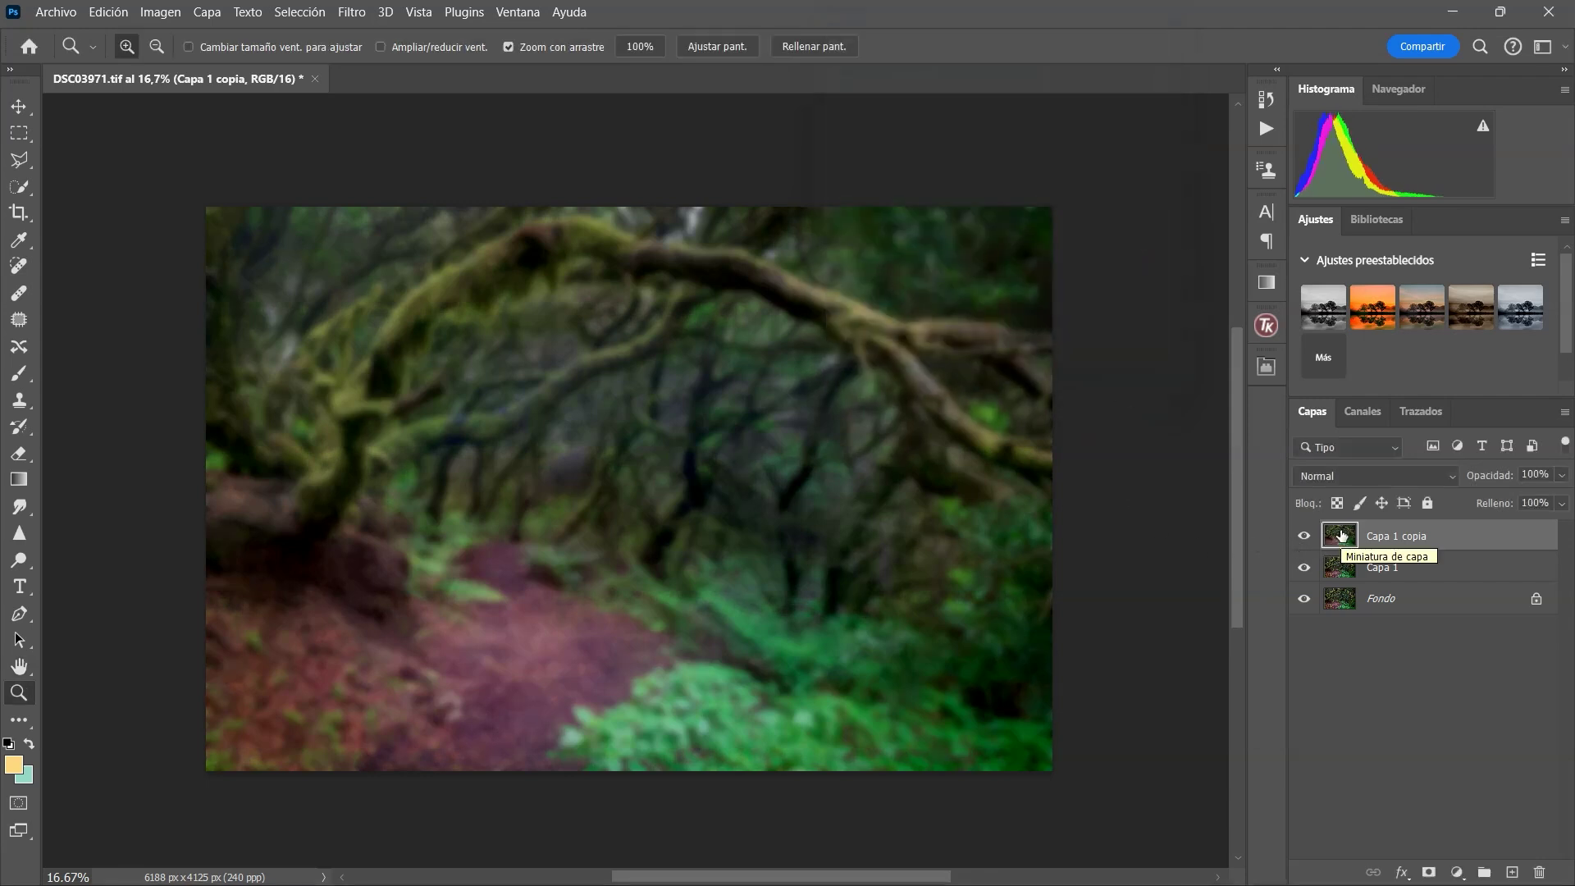
Blend the blurred top copy in Superponer mode at 54% opacity and lower the Trama layer's opacity to 16%.
left_click(1360, 474)
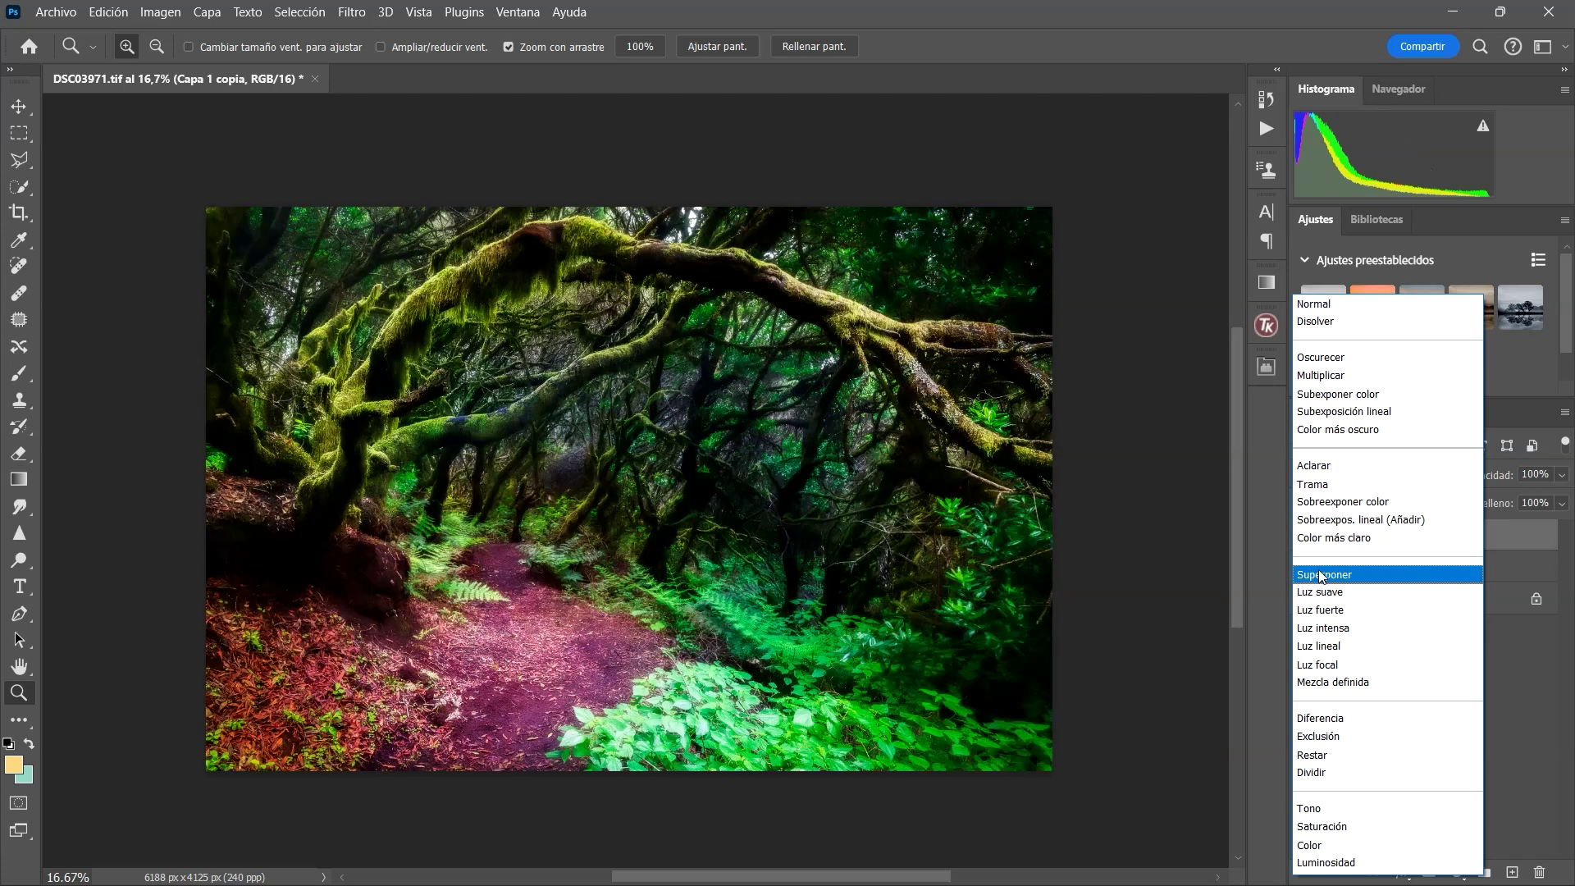
left_click(1320, 575)
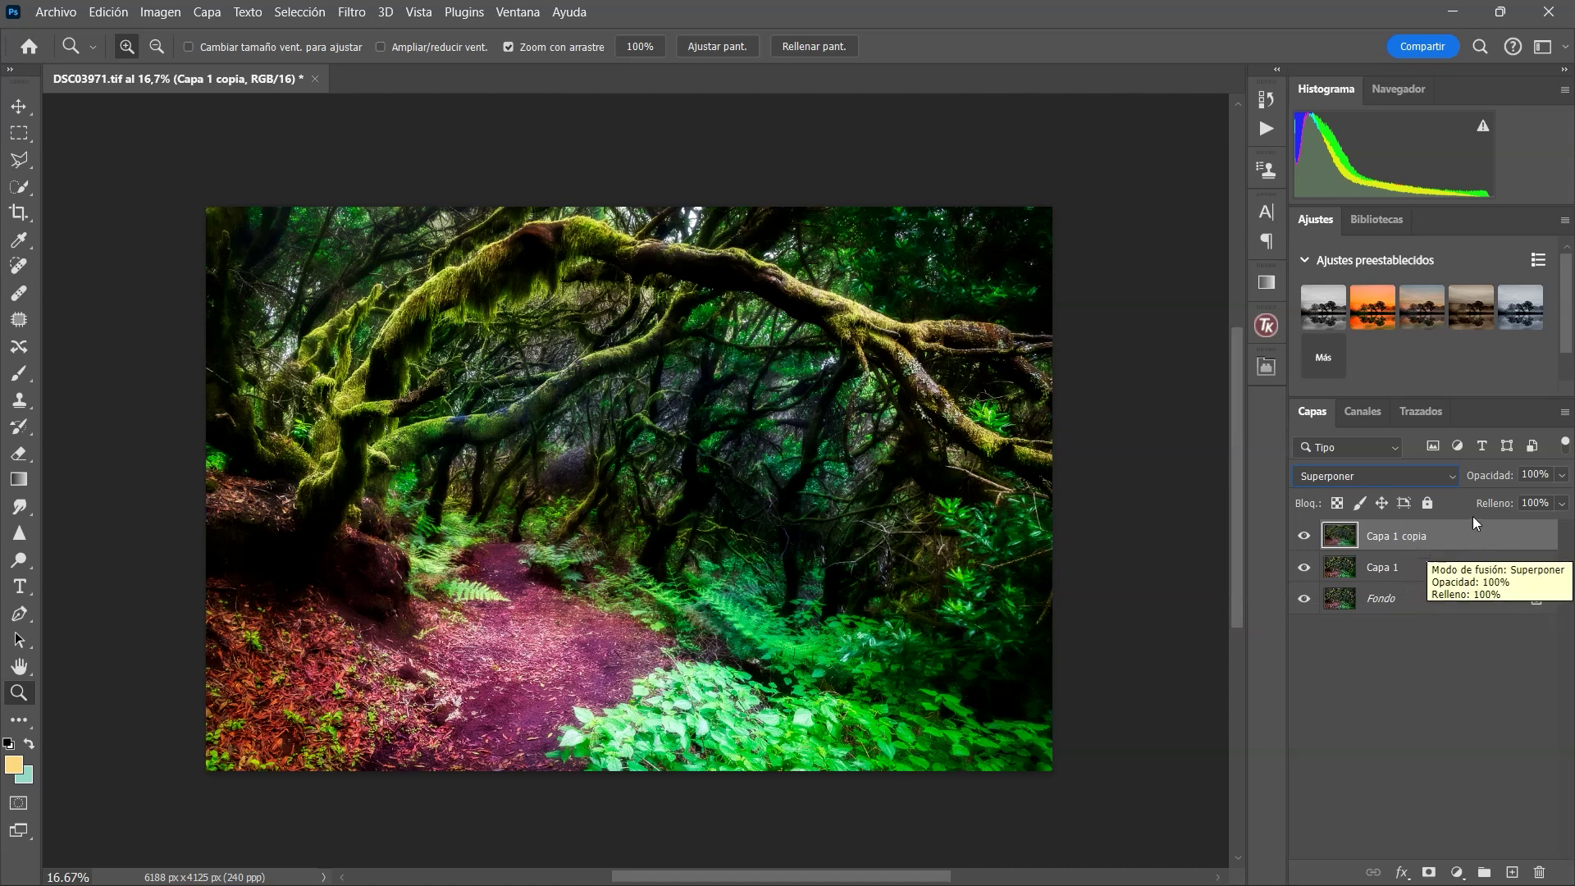
left_click_drag(1489, 475, 1434, 478)
left_click(1427, 566)
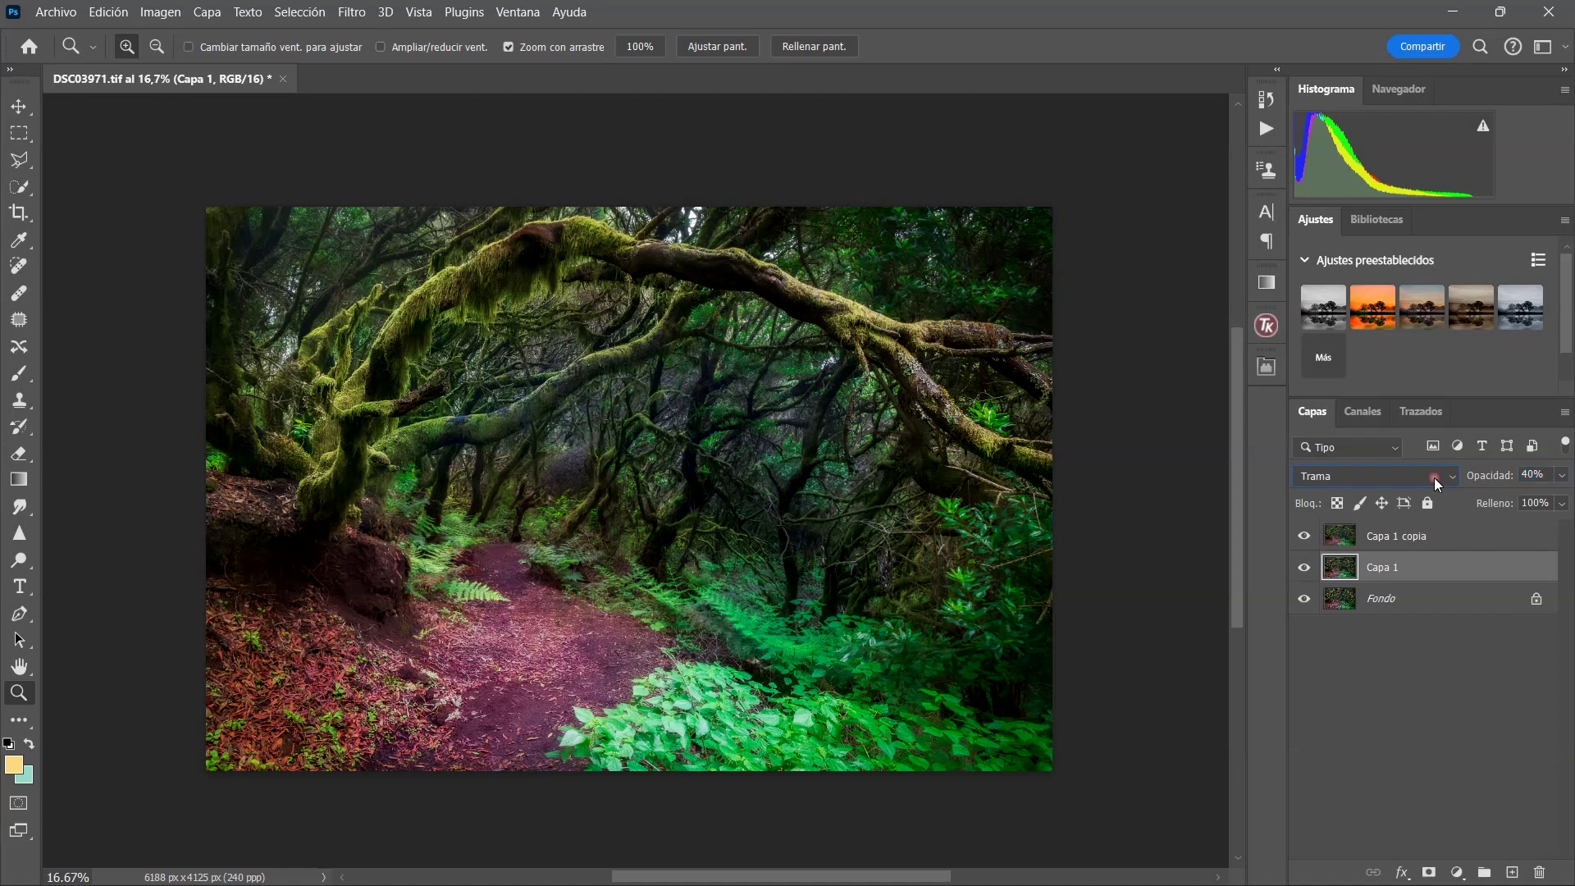
left_click(1411, 538)
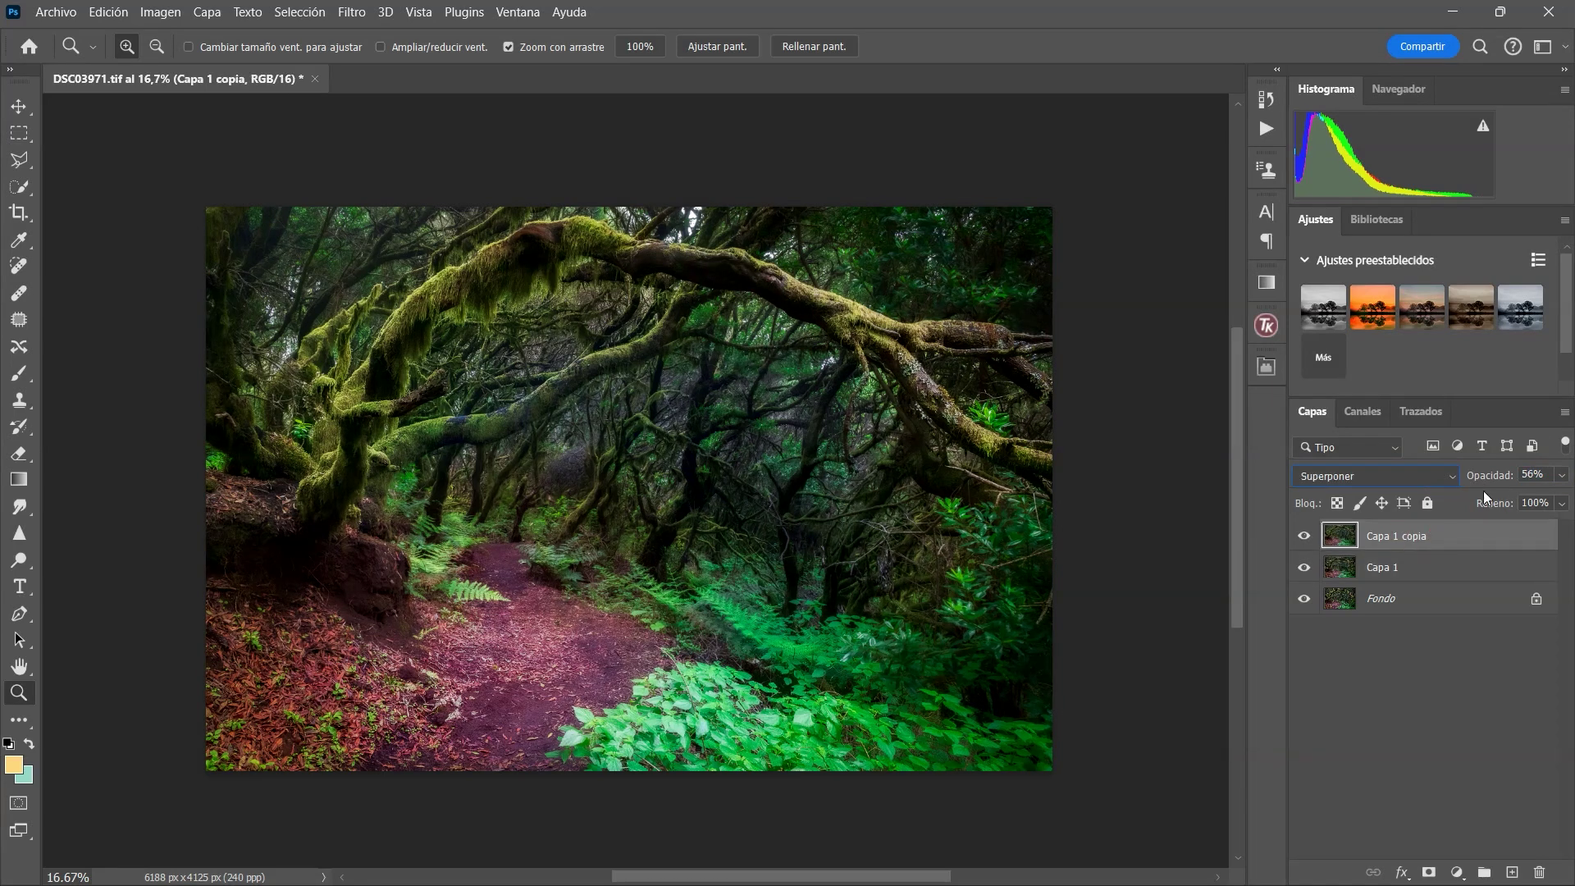
left_click_drag(1487, 481, 1476, 480)
left_click(1414, 571)
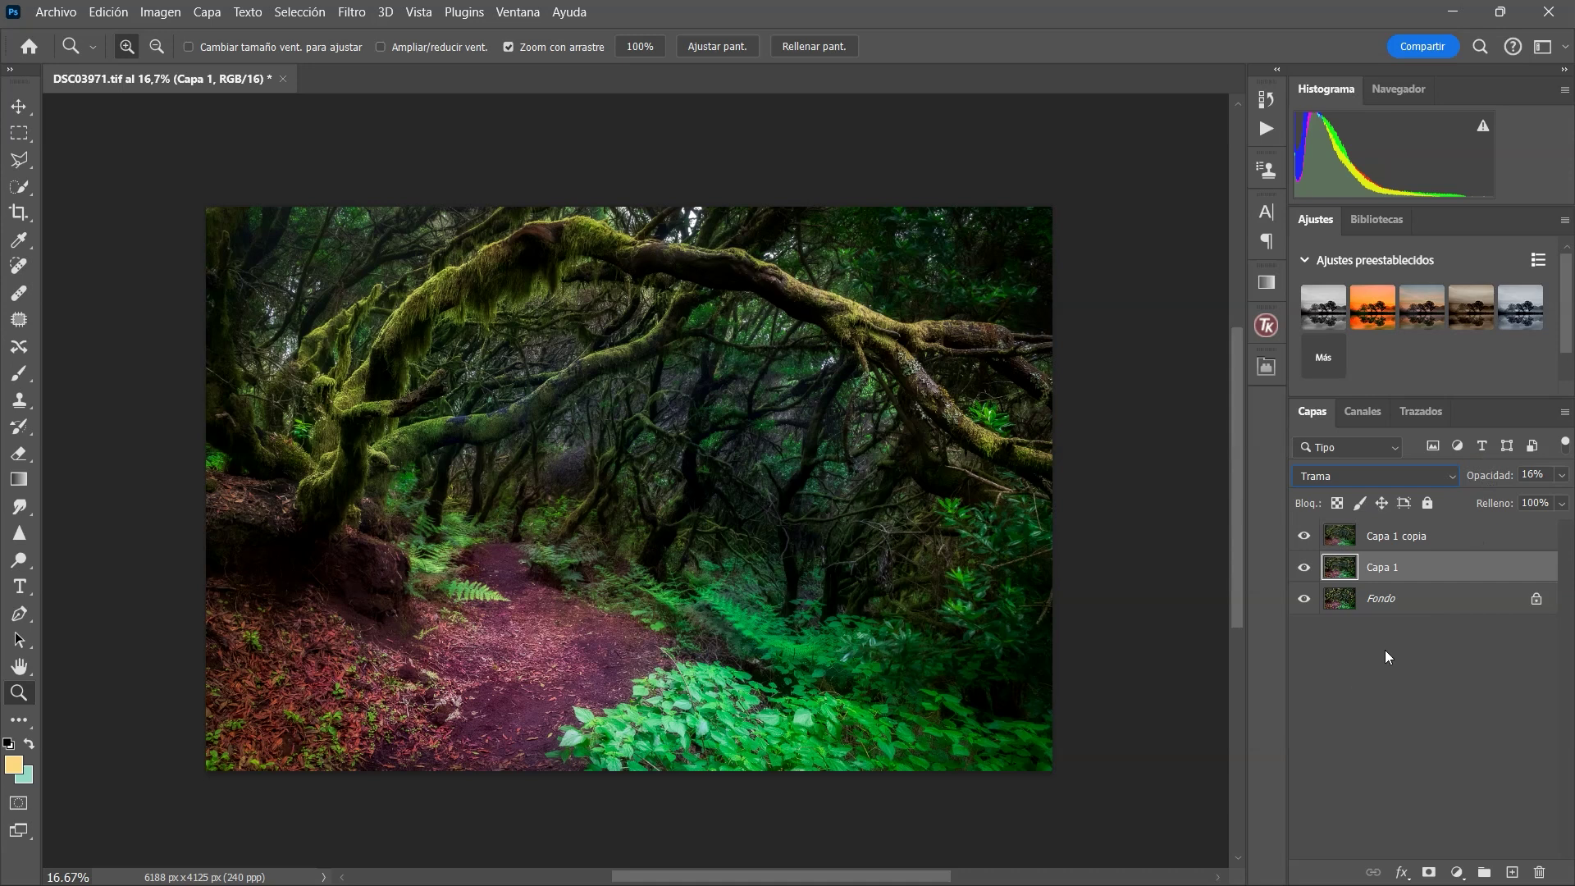
Group the two duplicate layers as "Efecto Orton" and compare the photo with and without the group.
left_click(1398, 538)
left_click(1393, 576, "shift")
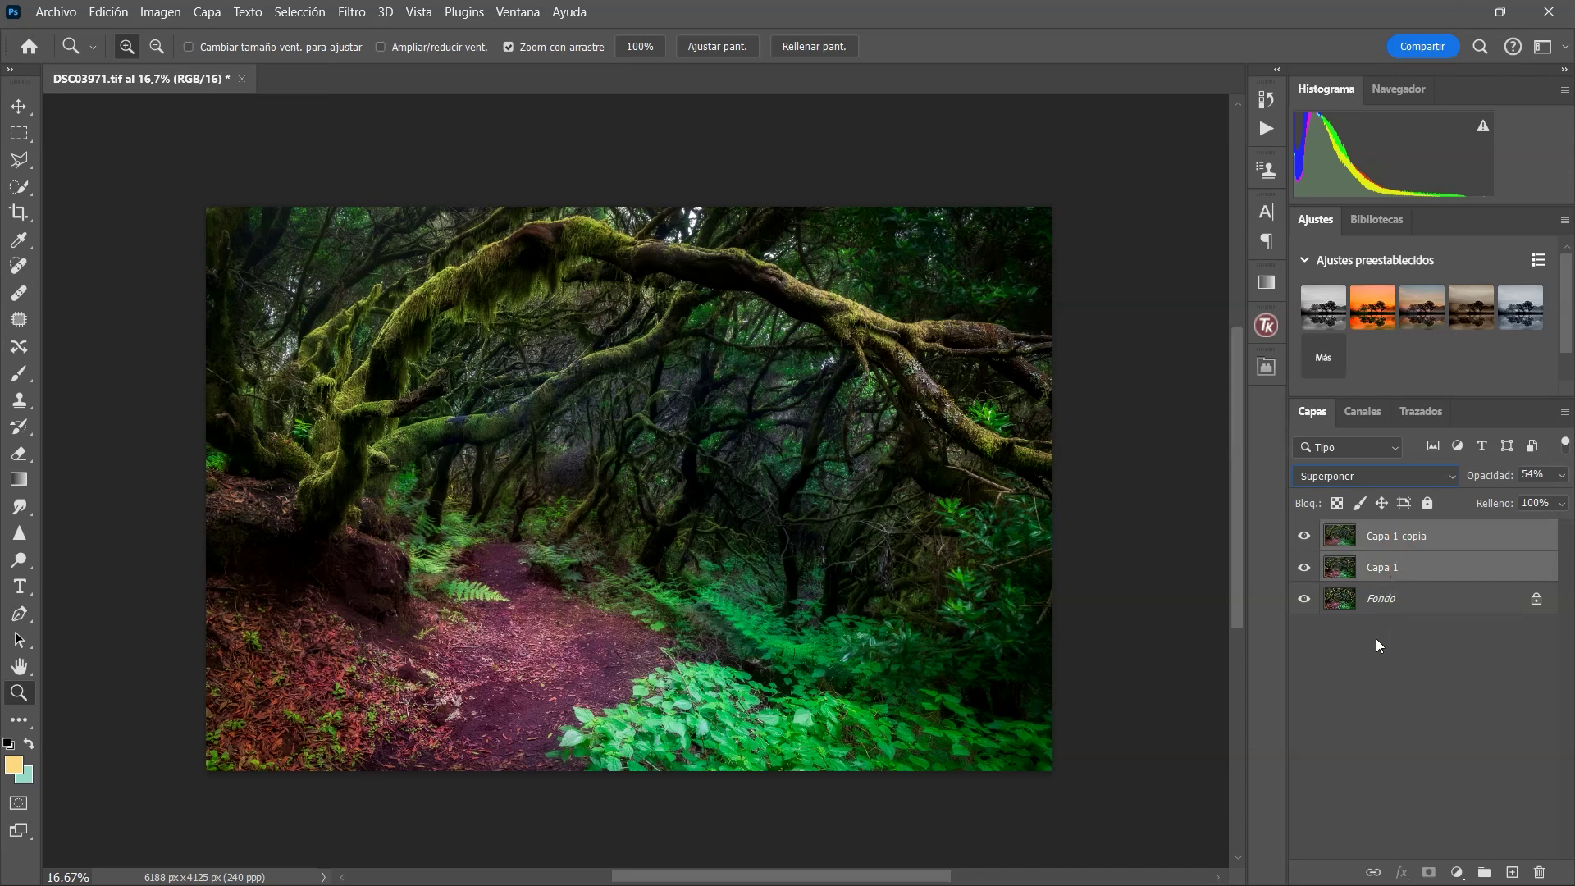
key("ctrl+g")
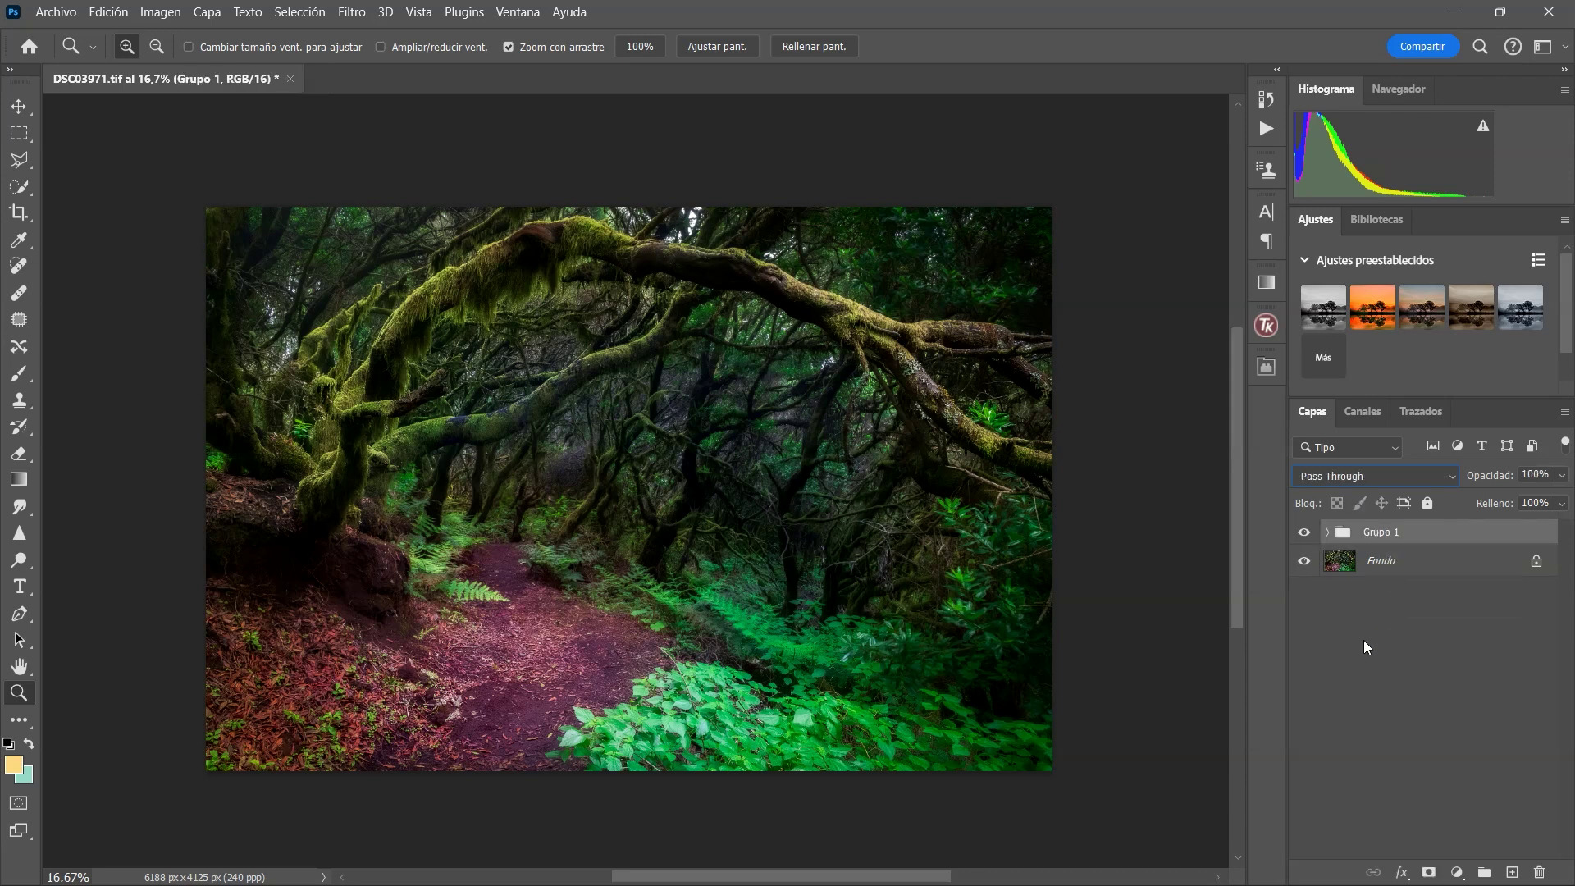
double_click(1379, 539)
type("Efecto Orton")
key("Return")
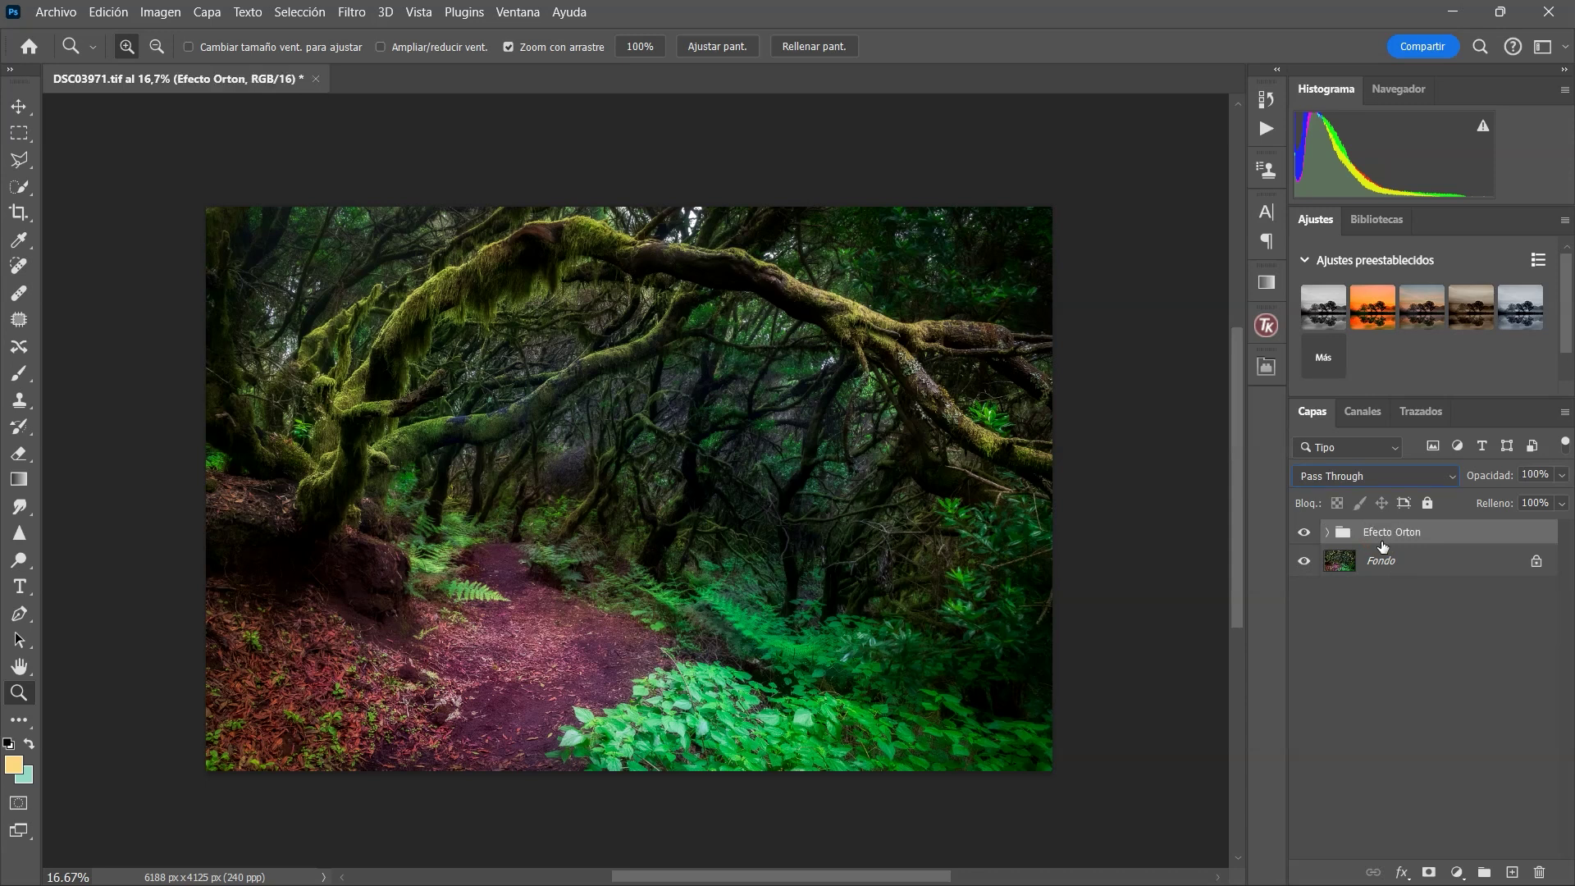
left_click(1304, 533)
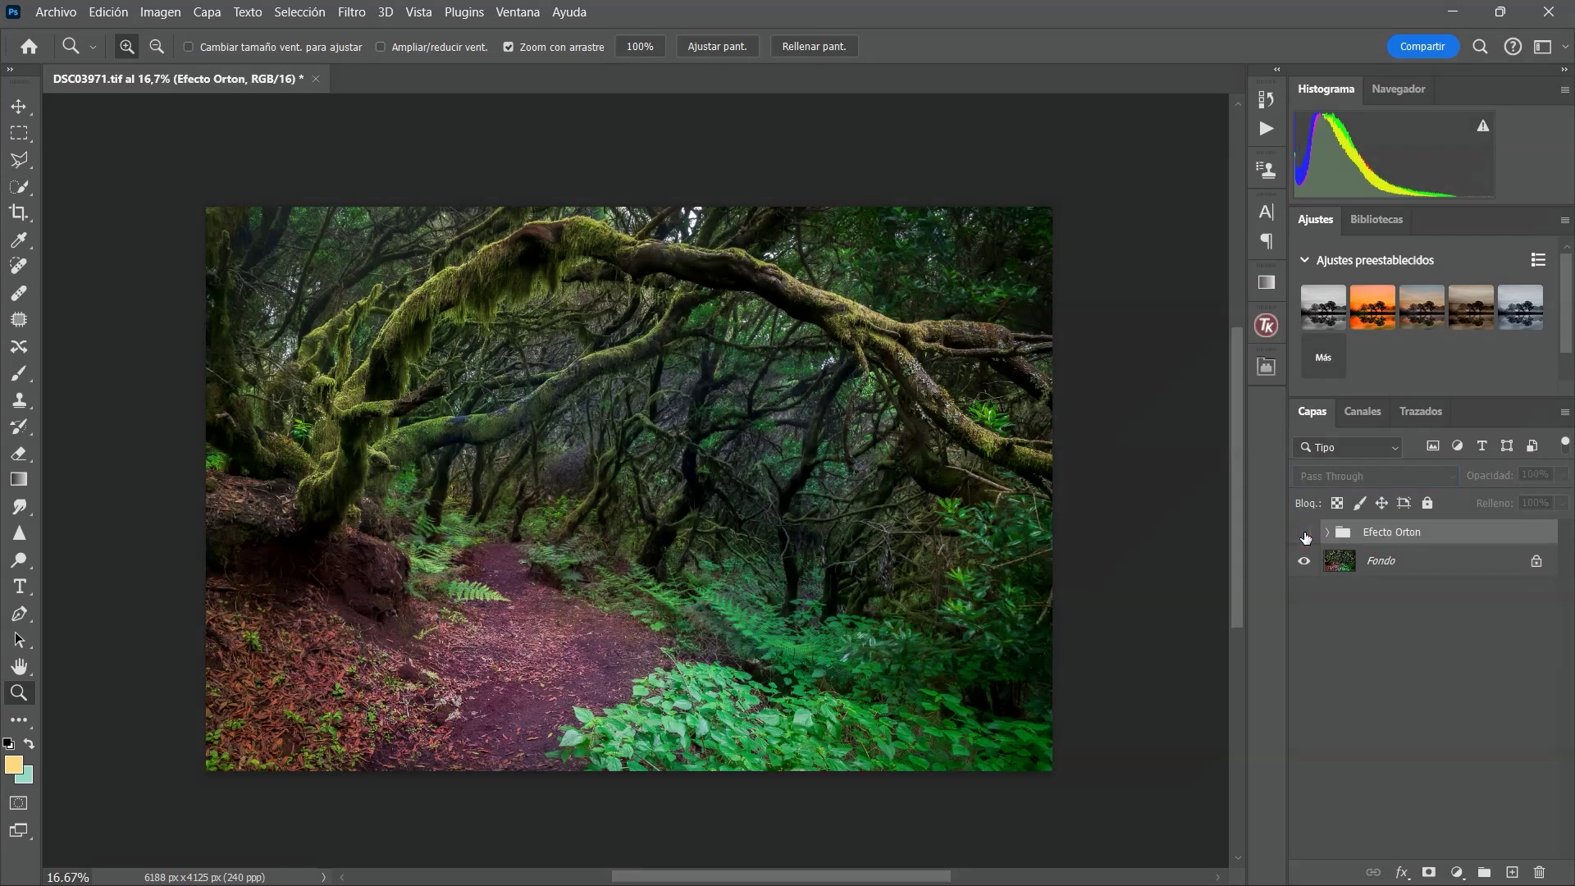
left_click(1305, 533)
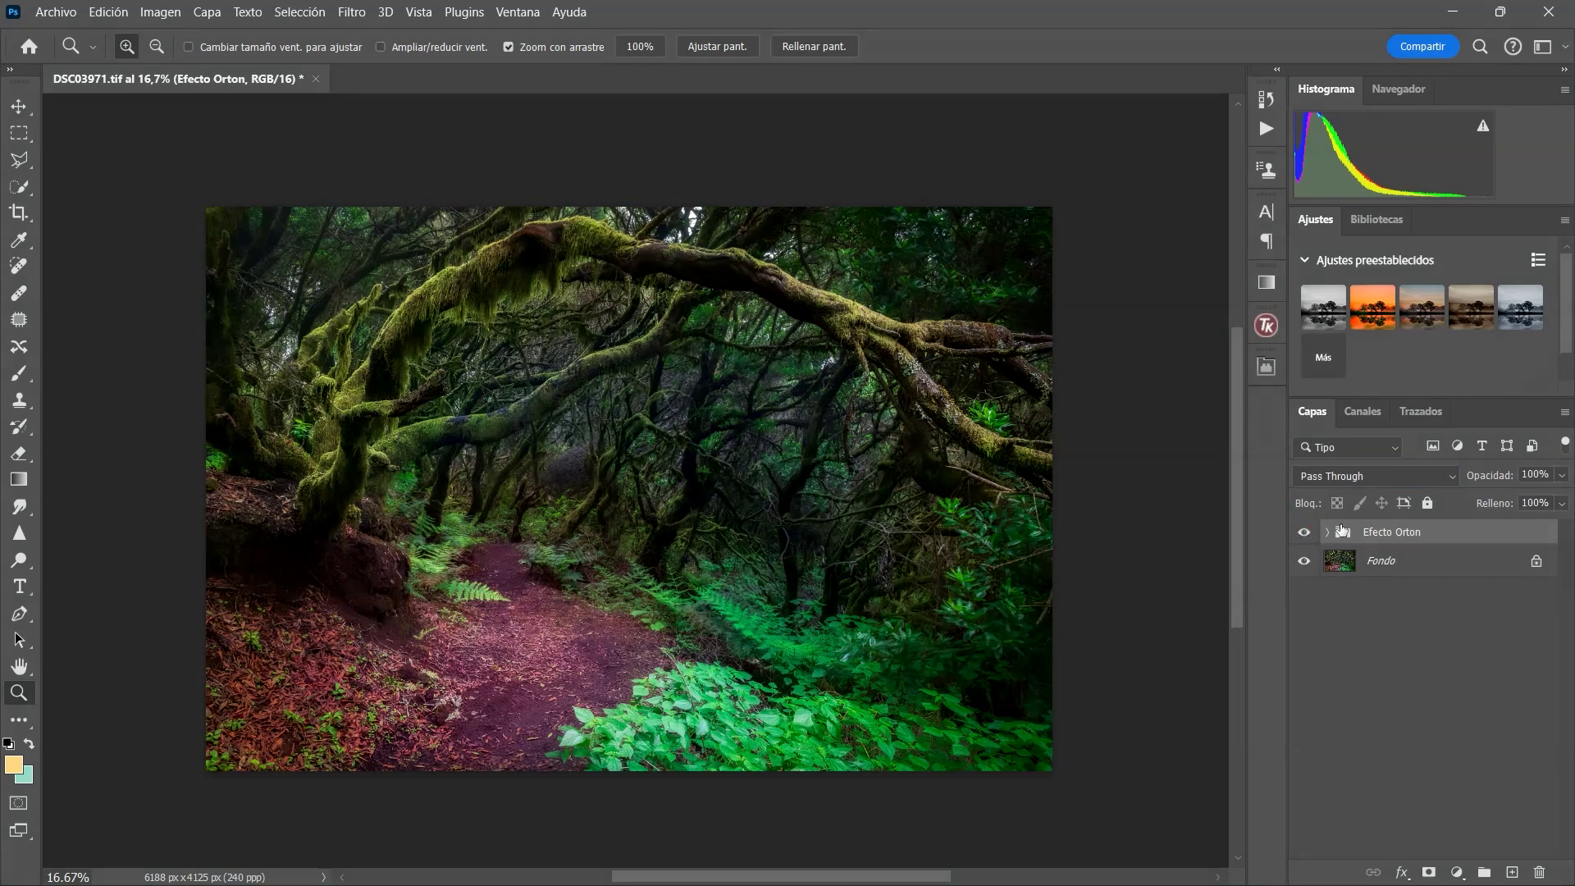
Add a layer mask to the Efecto Orton group, paint black over the foreground plants, earth bank and arching branch, and compare before and after.
left_click(1428, 871)
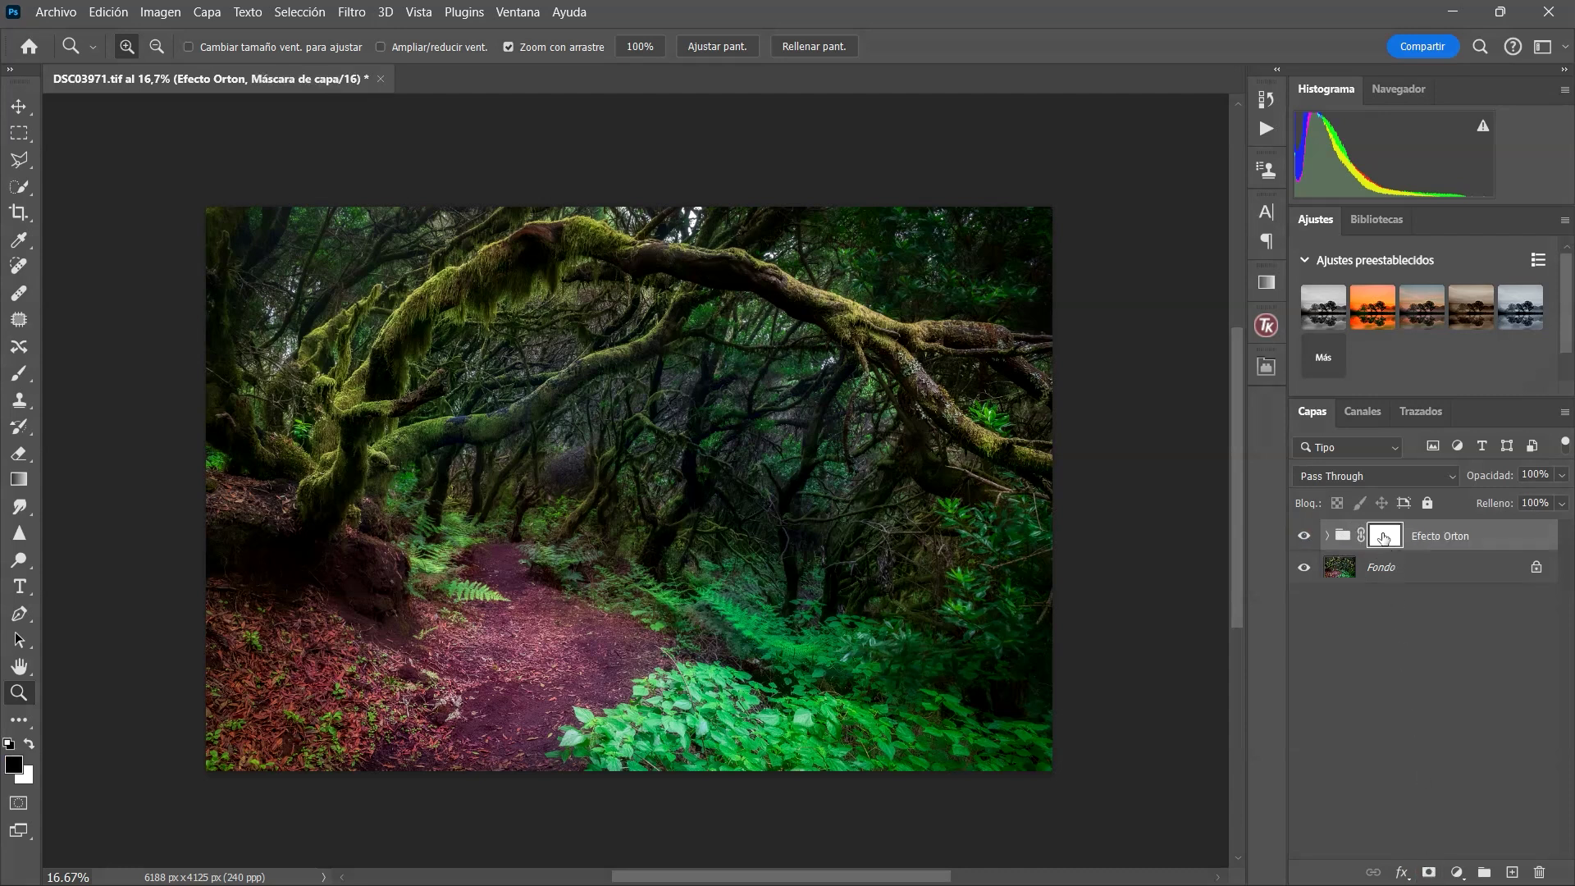
left_click(18, 379)
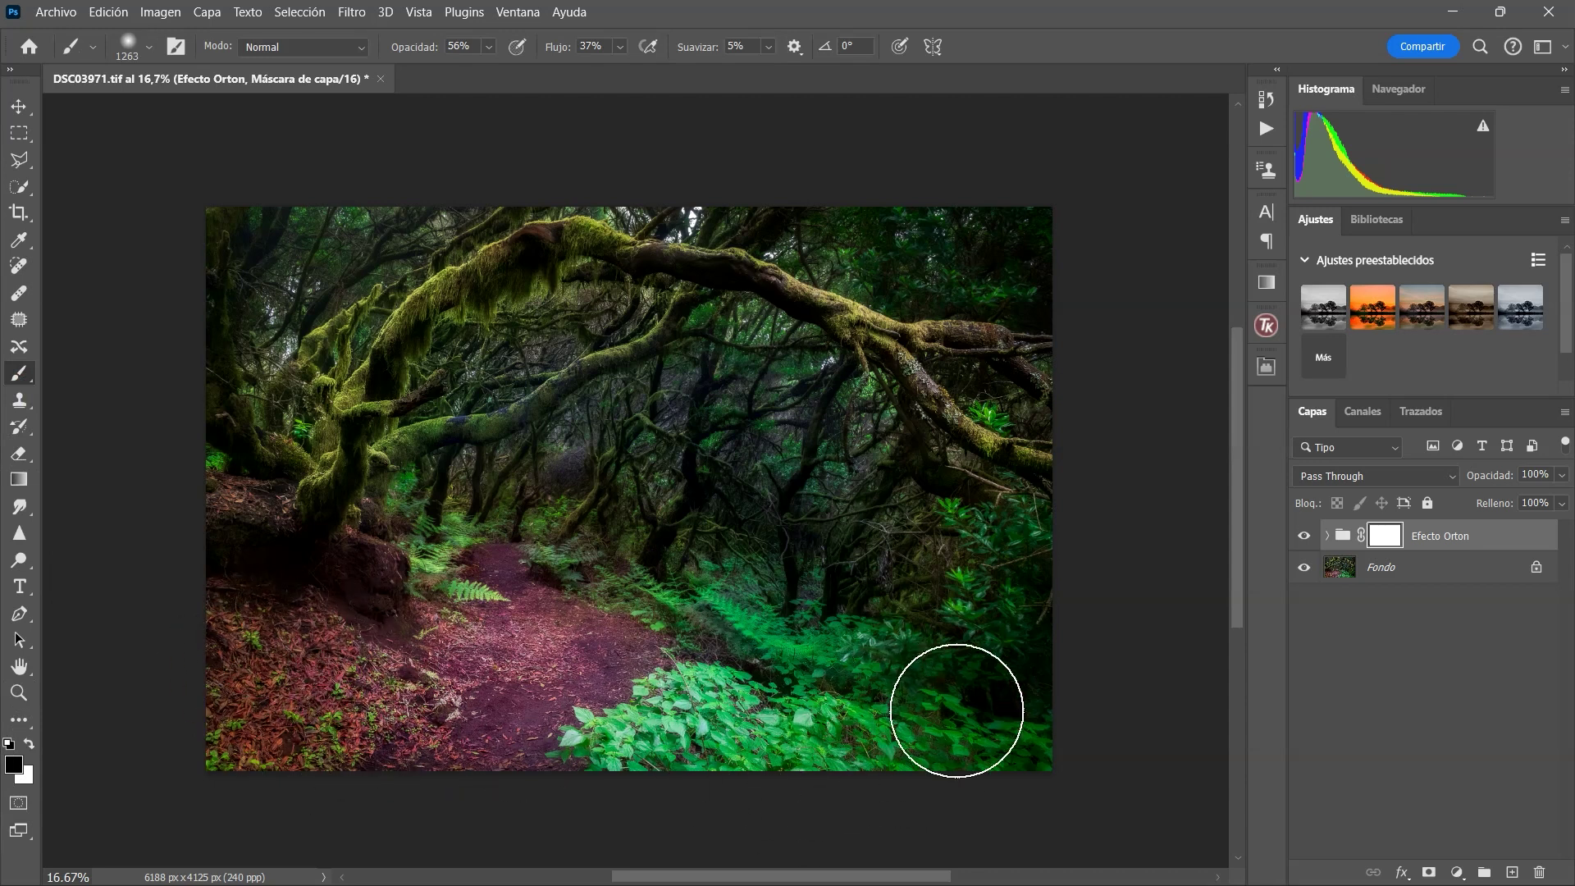
mouse_move(786, 636)
left_mouse_down()
mouse_move(726, 705)
mouse_move(776, 732)
mouse_move(993, 664)
left_mouse_up()
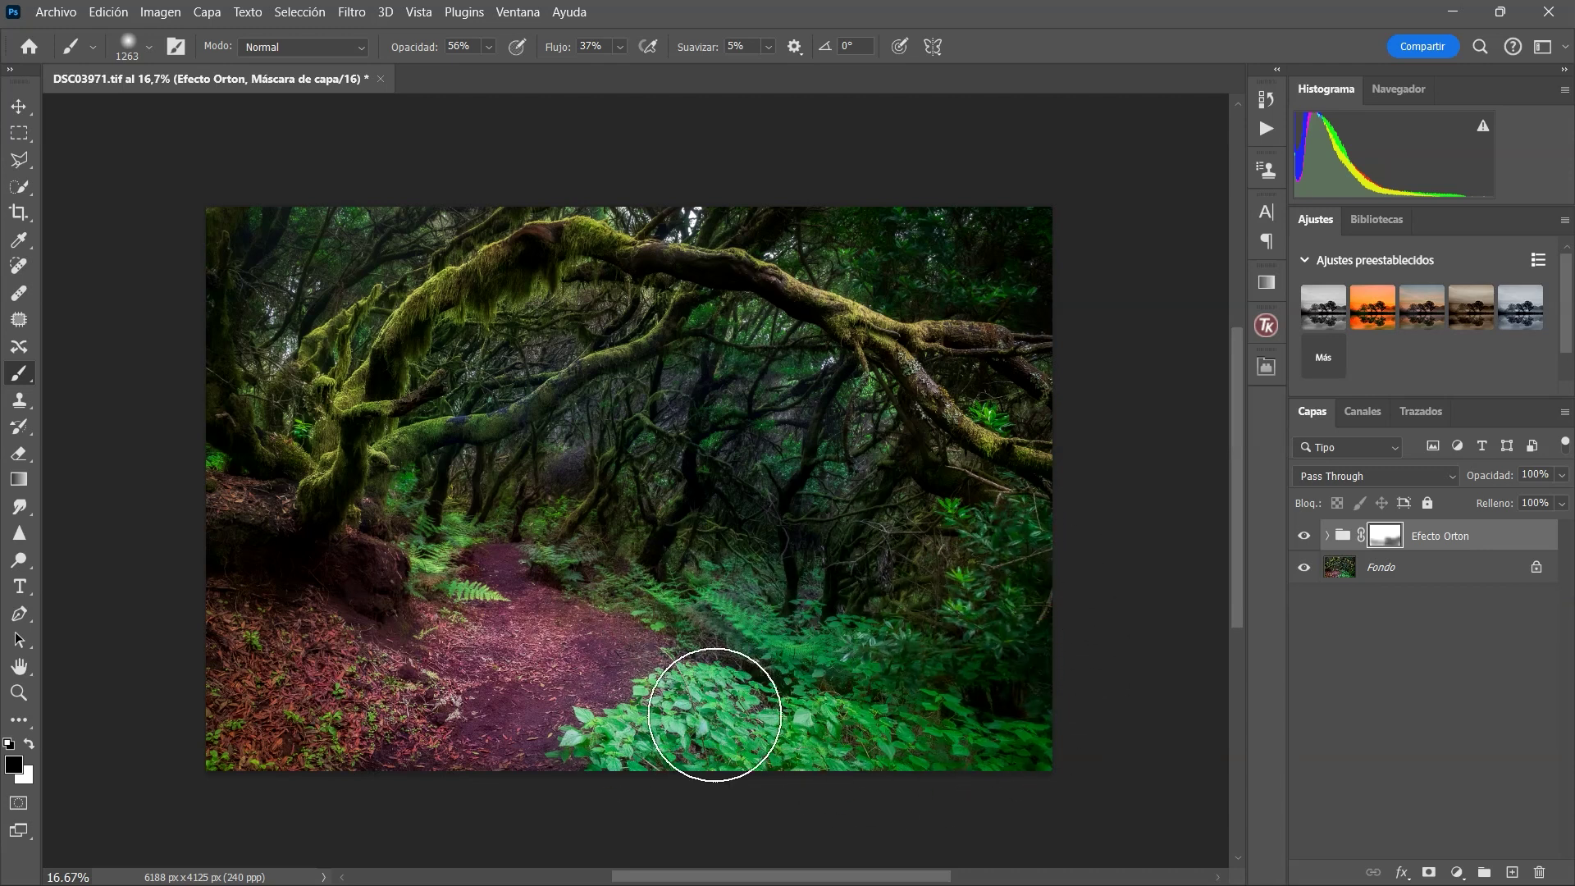
left_click_drag(860, 706, 779, 685)
mouse_move(443, 652)
left_mouse_down()
mouse_move(514, 658)
mouse_move(505, 680)
mouse_move(447, 674)
left_mouse_up()
left_click_drag(395, 538, 340, 546)
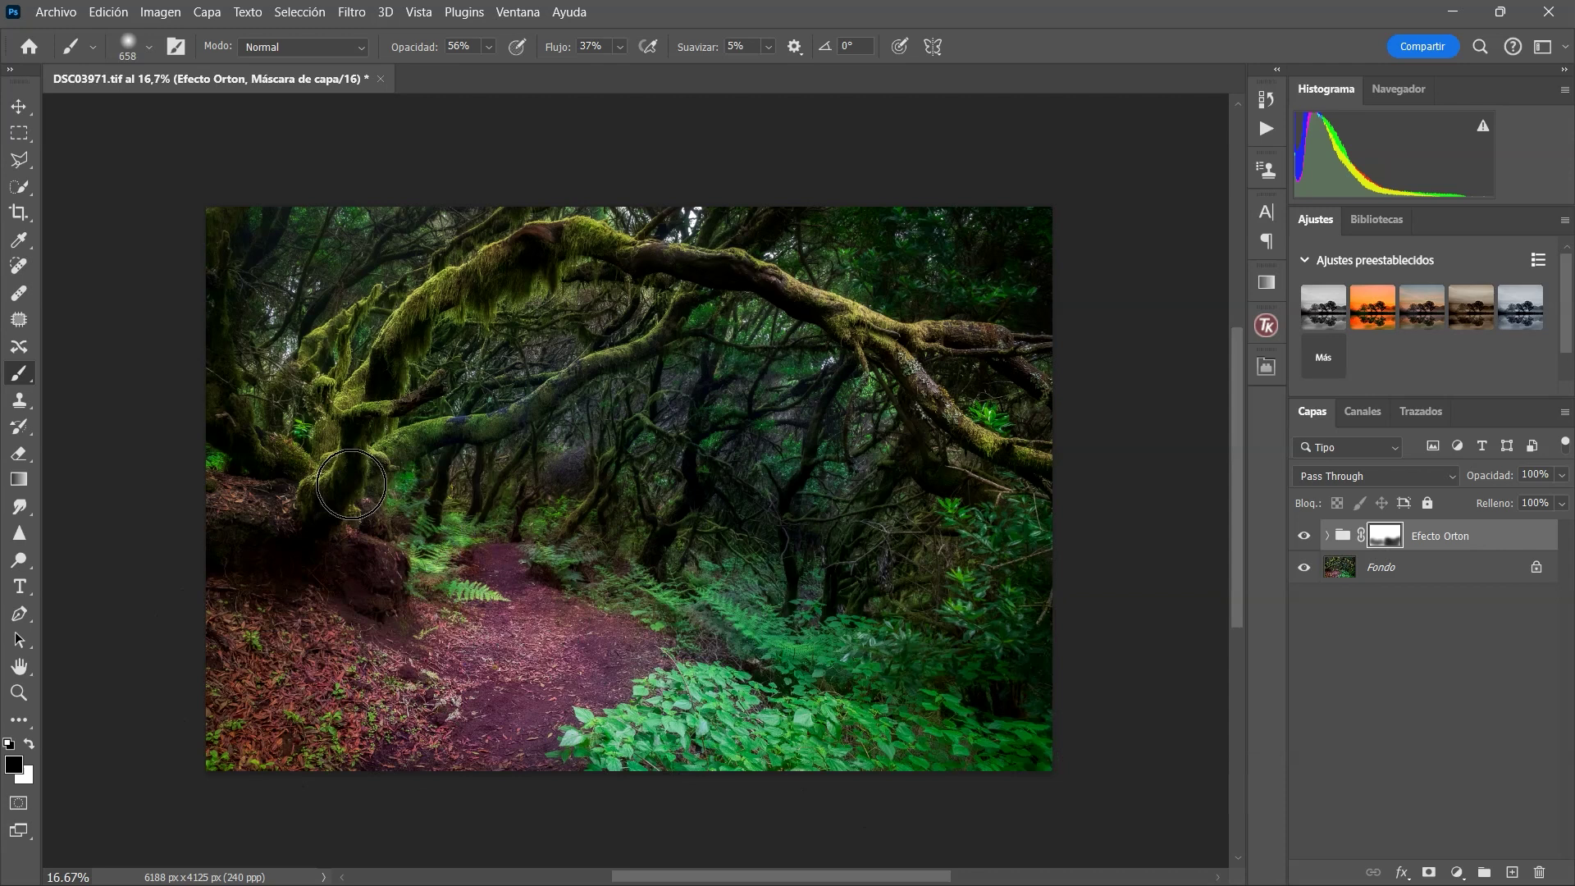
mouse_move(447, 320)
left_mouse_down()
mouse_move(696, 324)
mouse_move(942, 366)
mouse_move(1005, 438)
left_mouse_up()
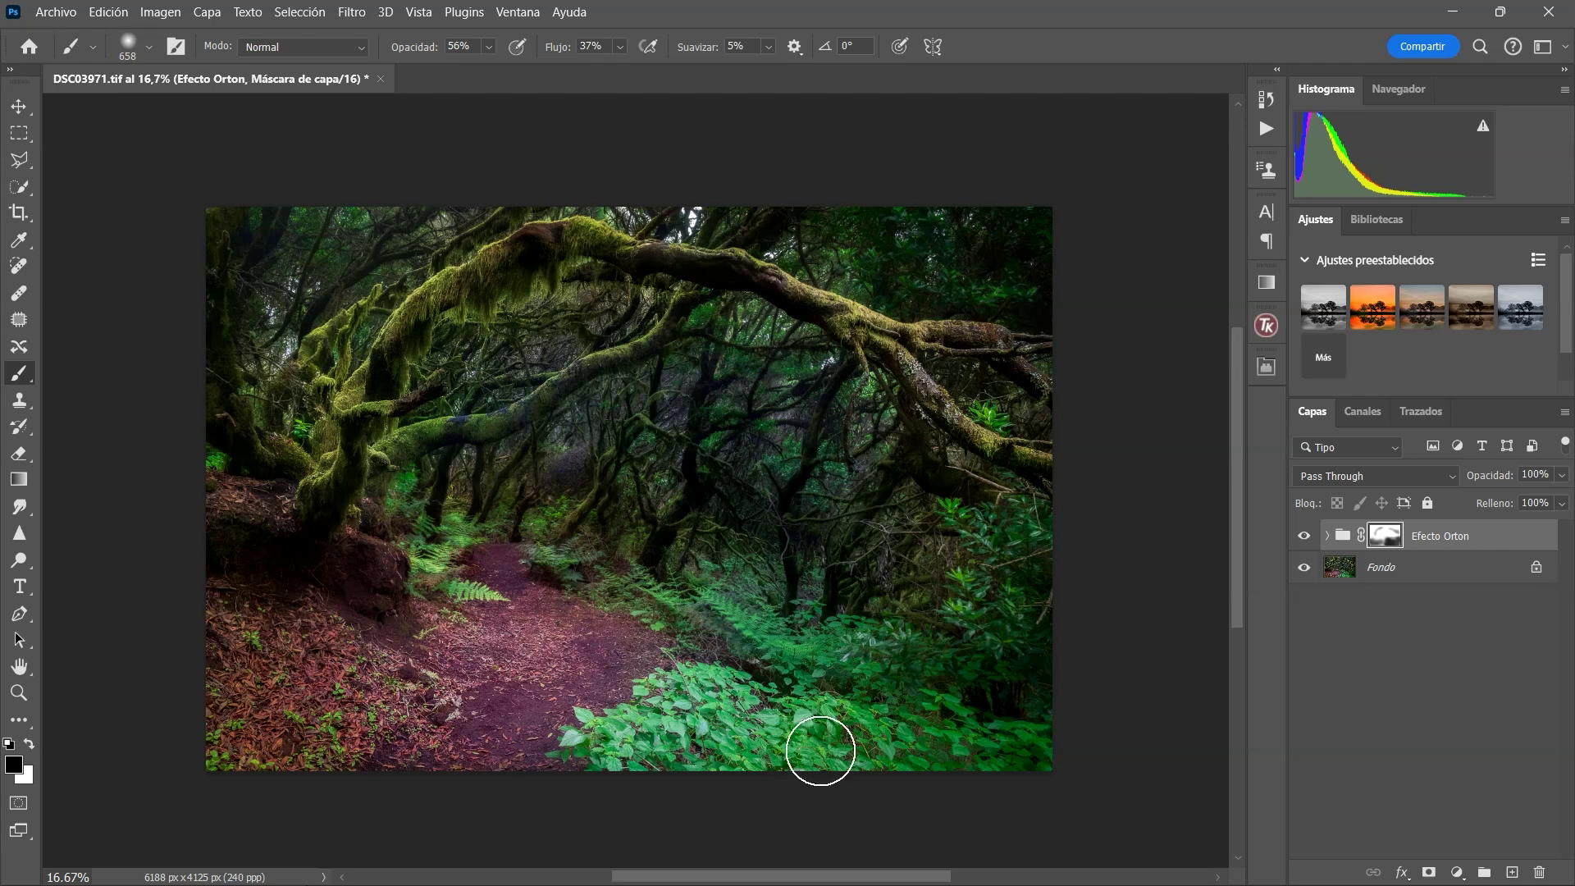
left_click(1304, 538)
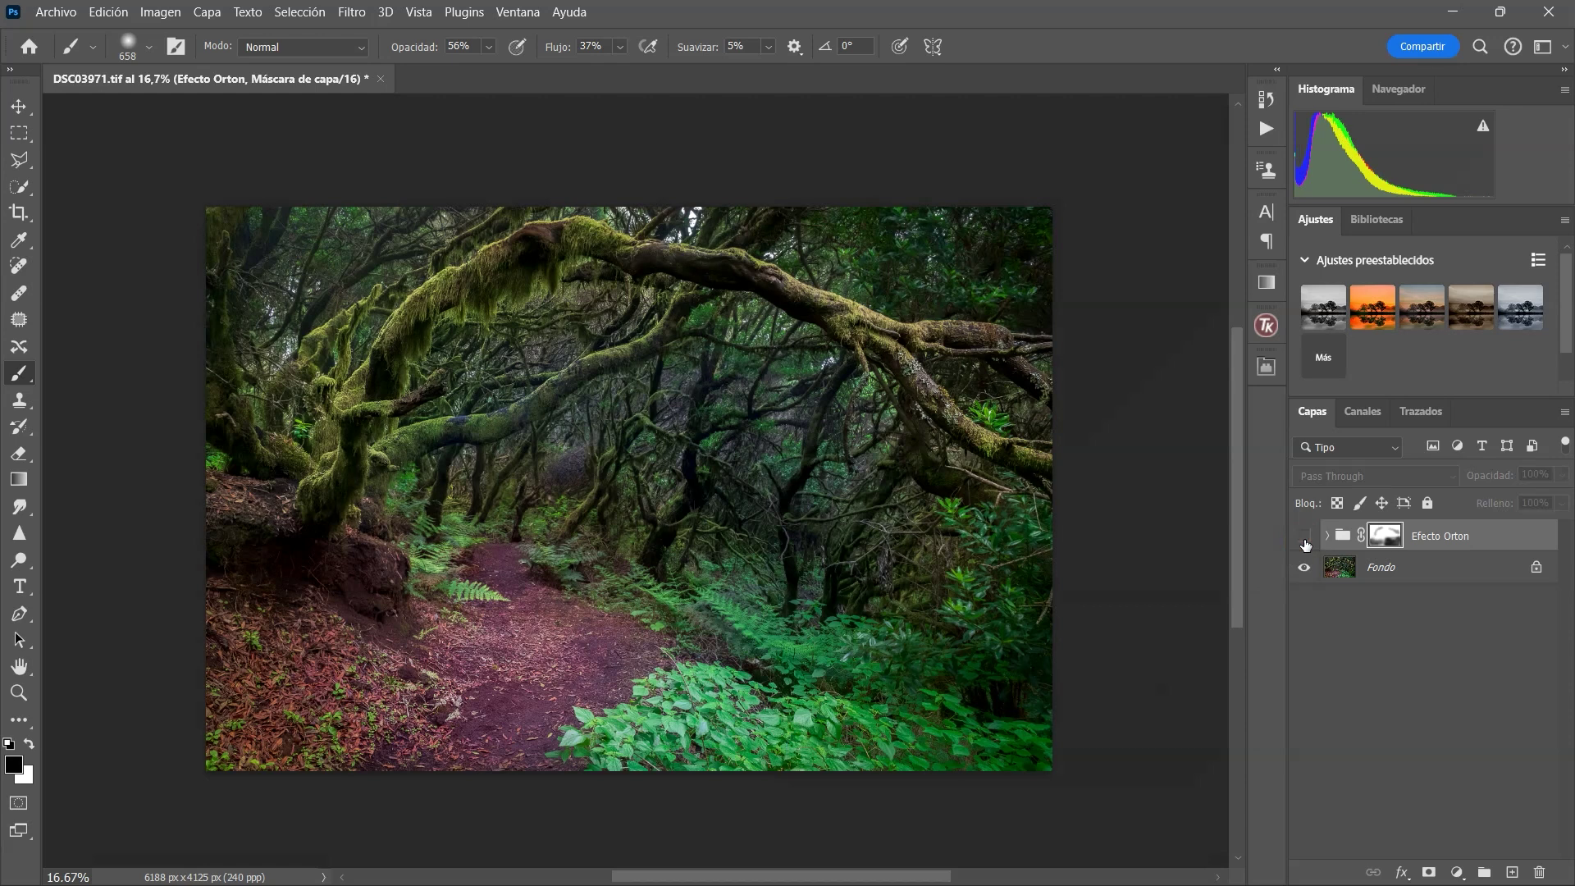
left_click(1304, 537)
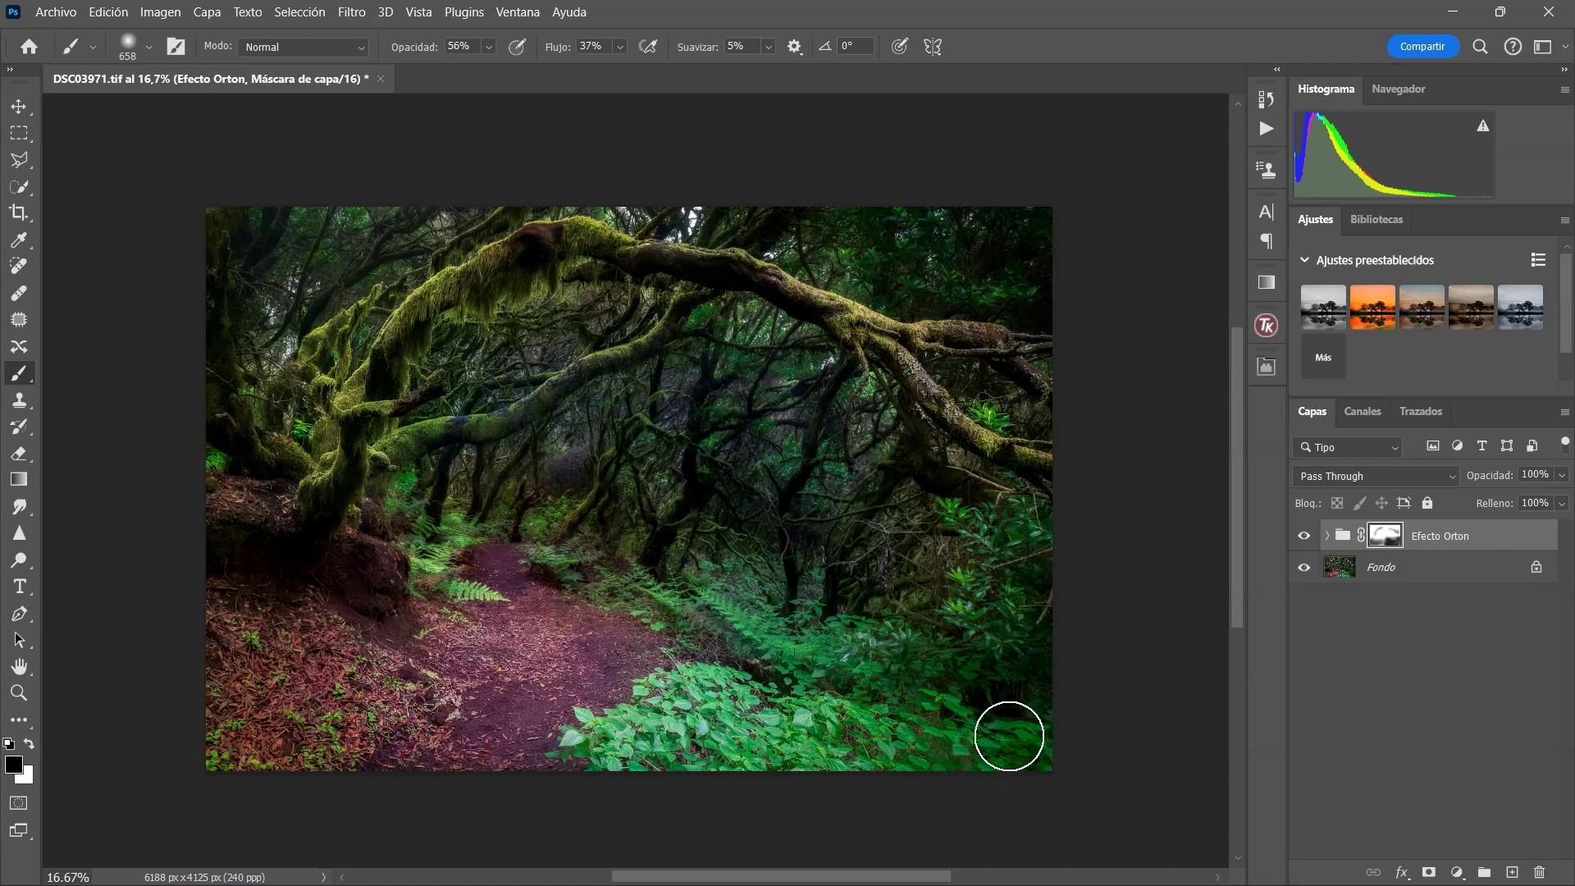
Delete the Efecto Orton group together with its layers and mask.
left_click(1346, 538)
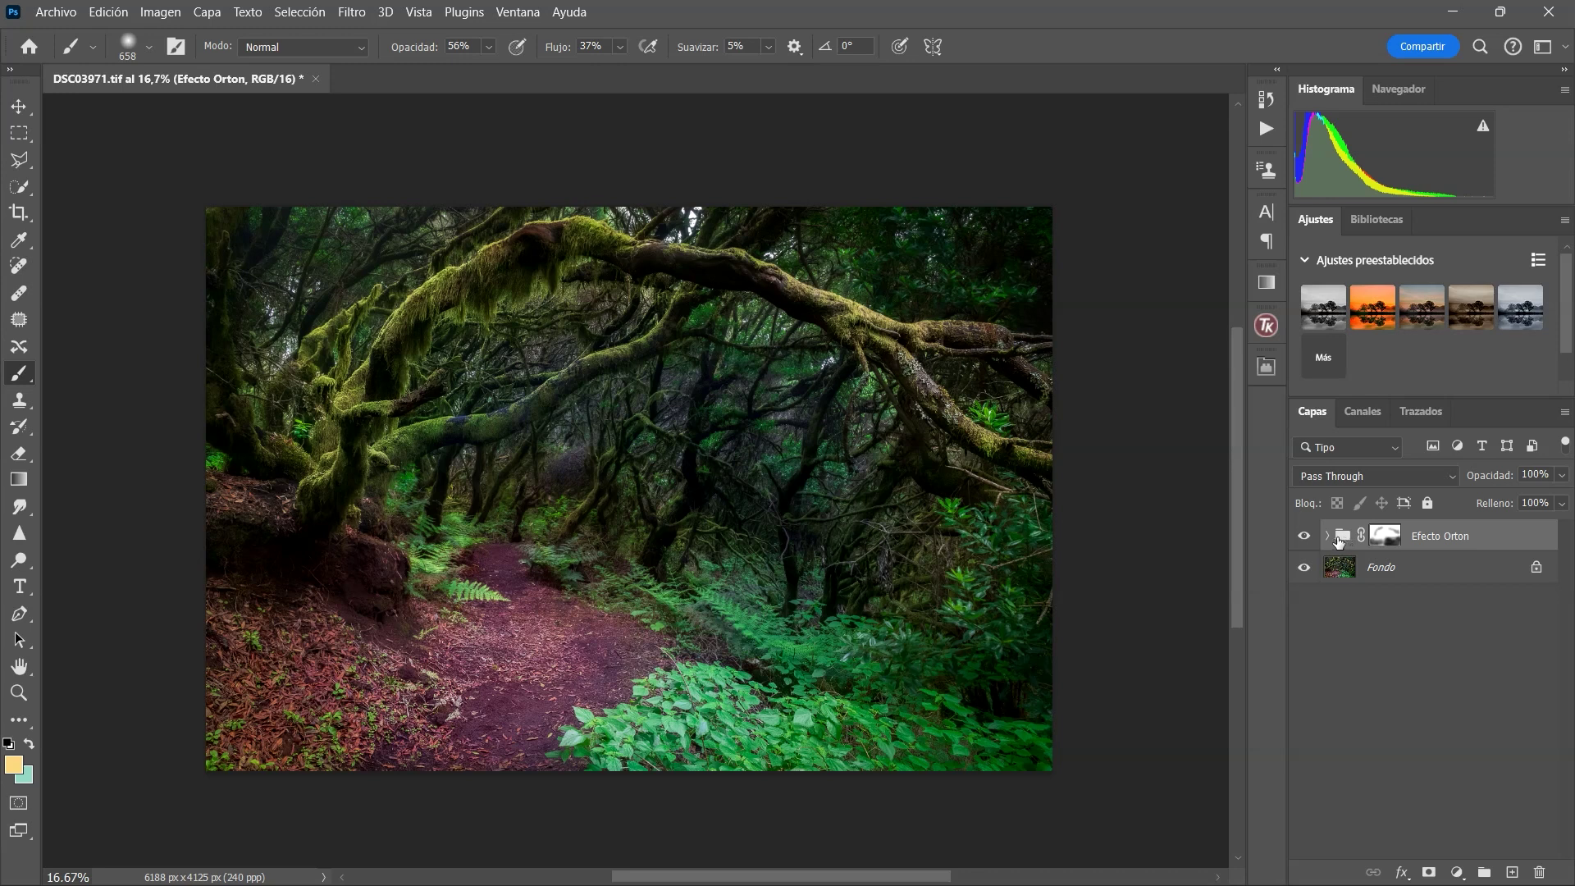
key("Delete")
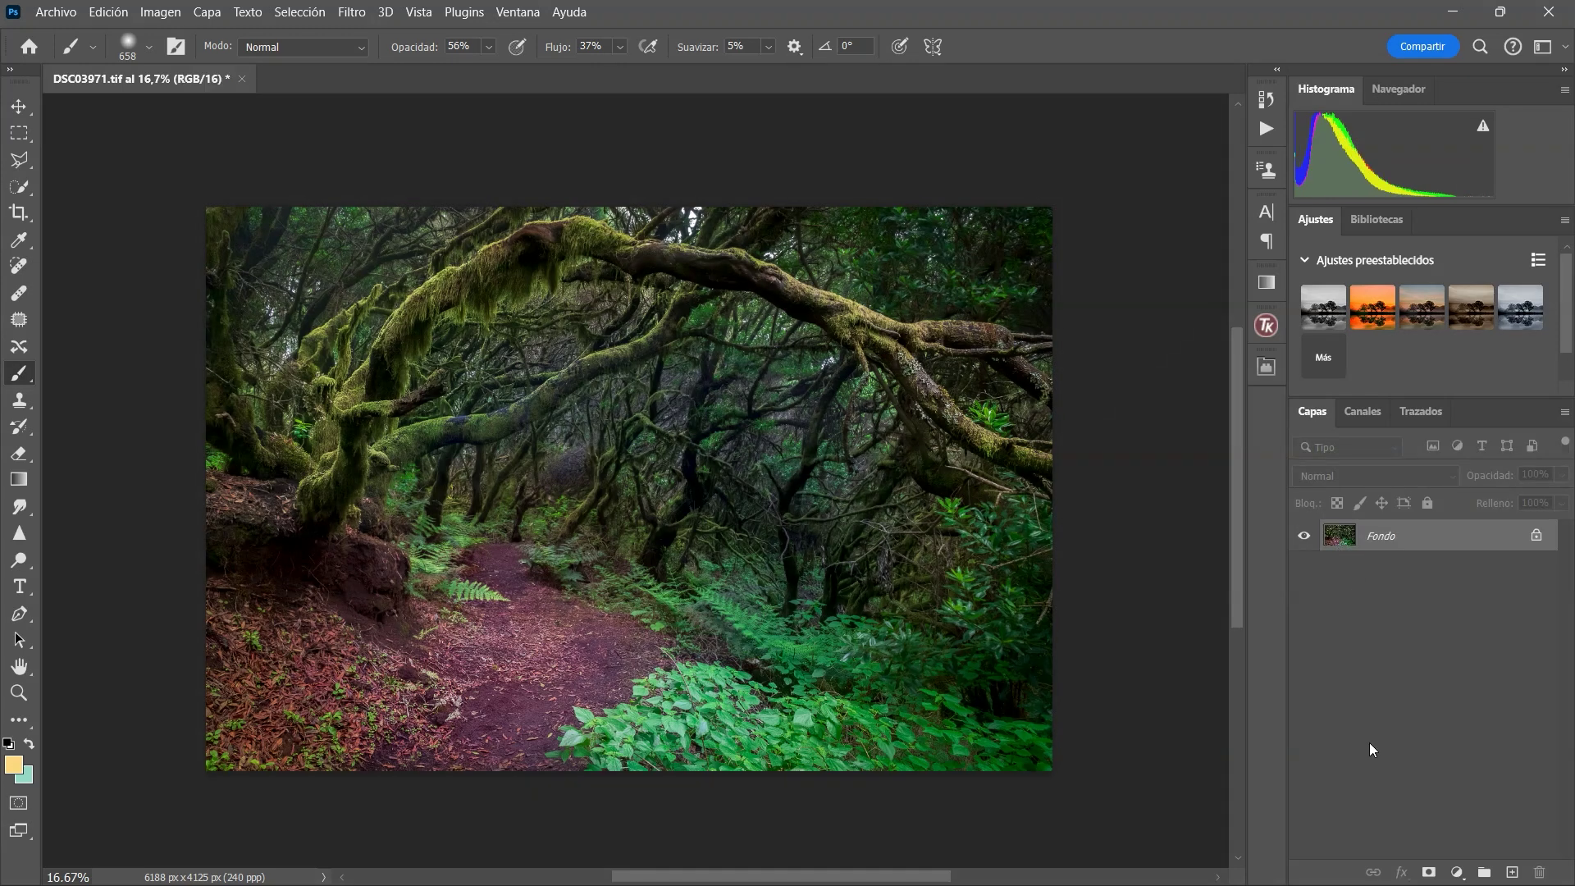
Make two copies of the background layer, hide the upper one, and set the lower one to the Trama blend mode.
key("ctrl+j")
key("ctrl+j")
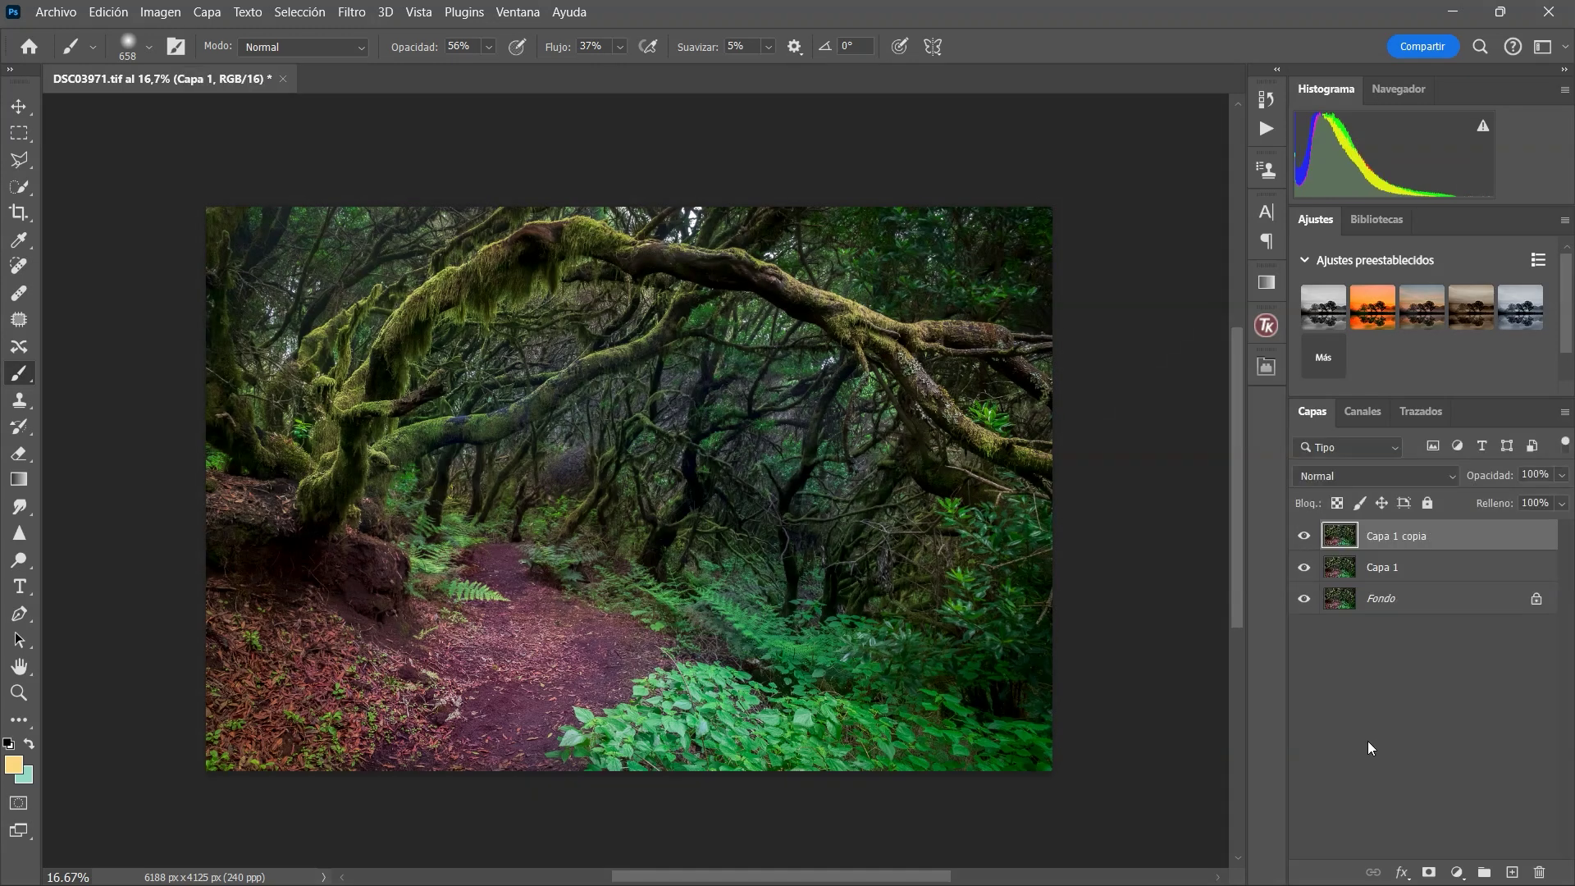
left_click(1304, 536)
left_click(1349, 570)
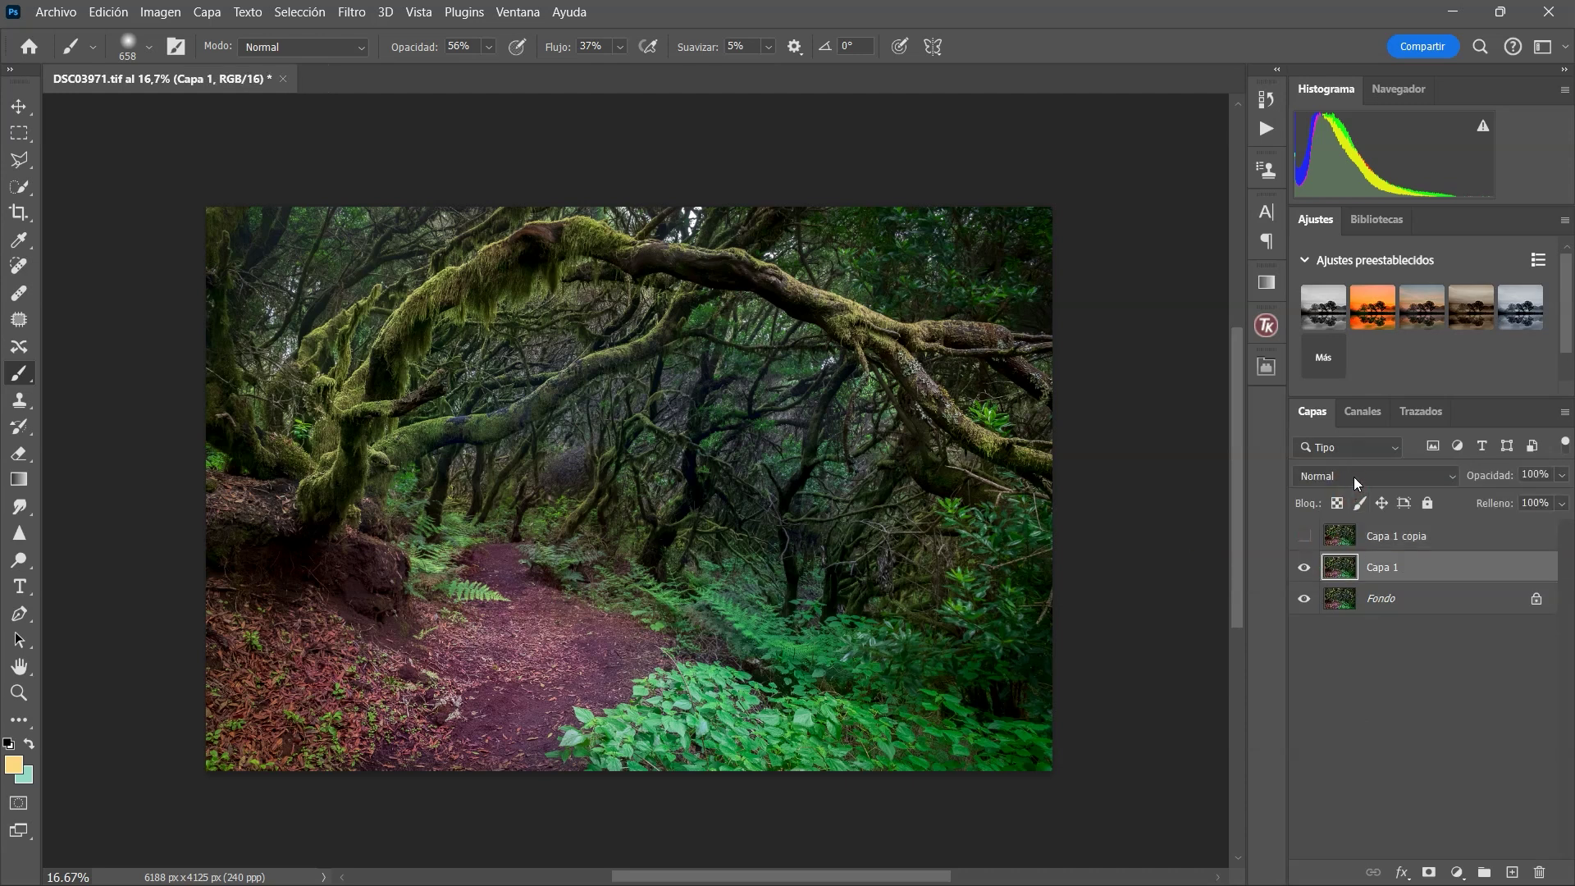
left_click(1353, 476)
left_click(1323, 481)
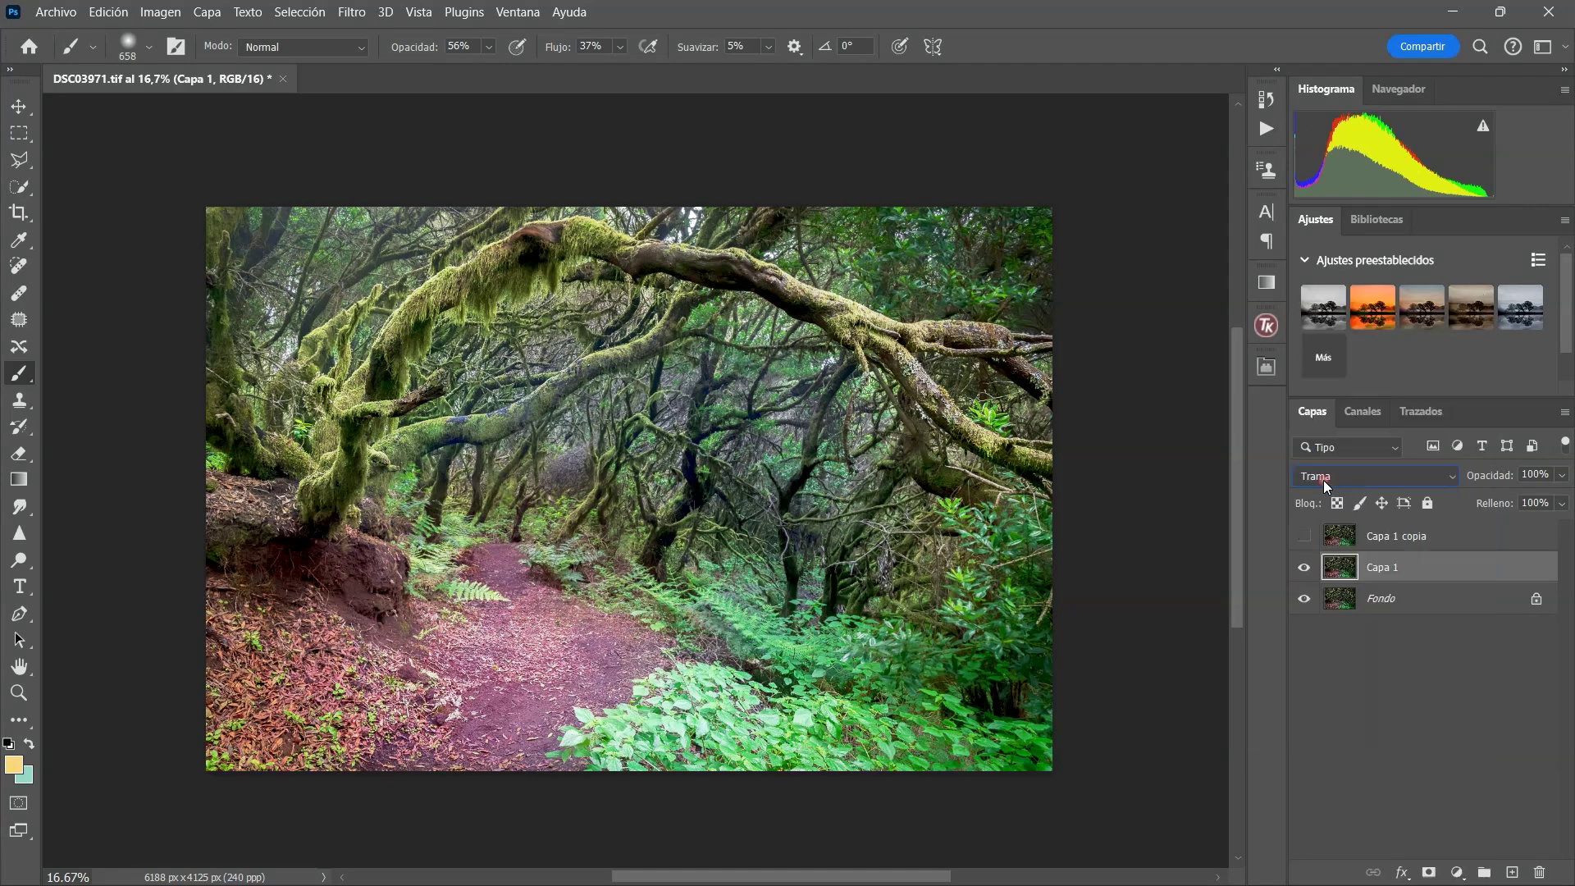
Show the upper duplicate layer of the forest photo and apply a Gaussian blur with a 20-pixel radius to it.
left_click(1304, 537)
left_click(1394, 535)
left_click(352, 12)
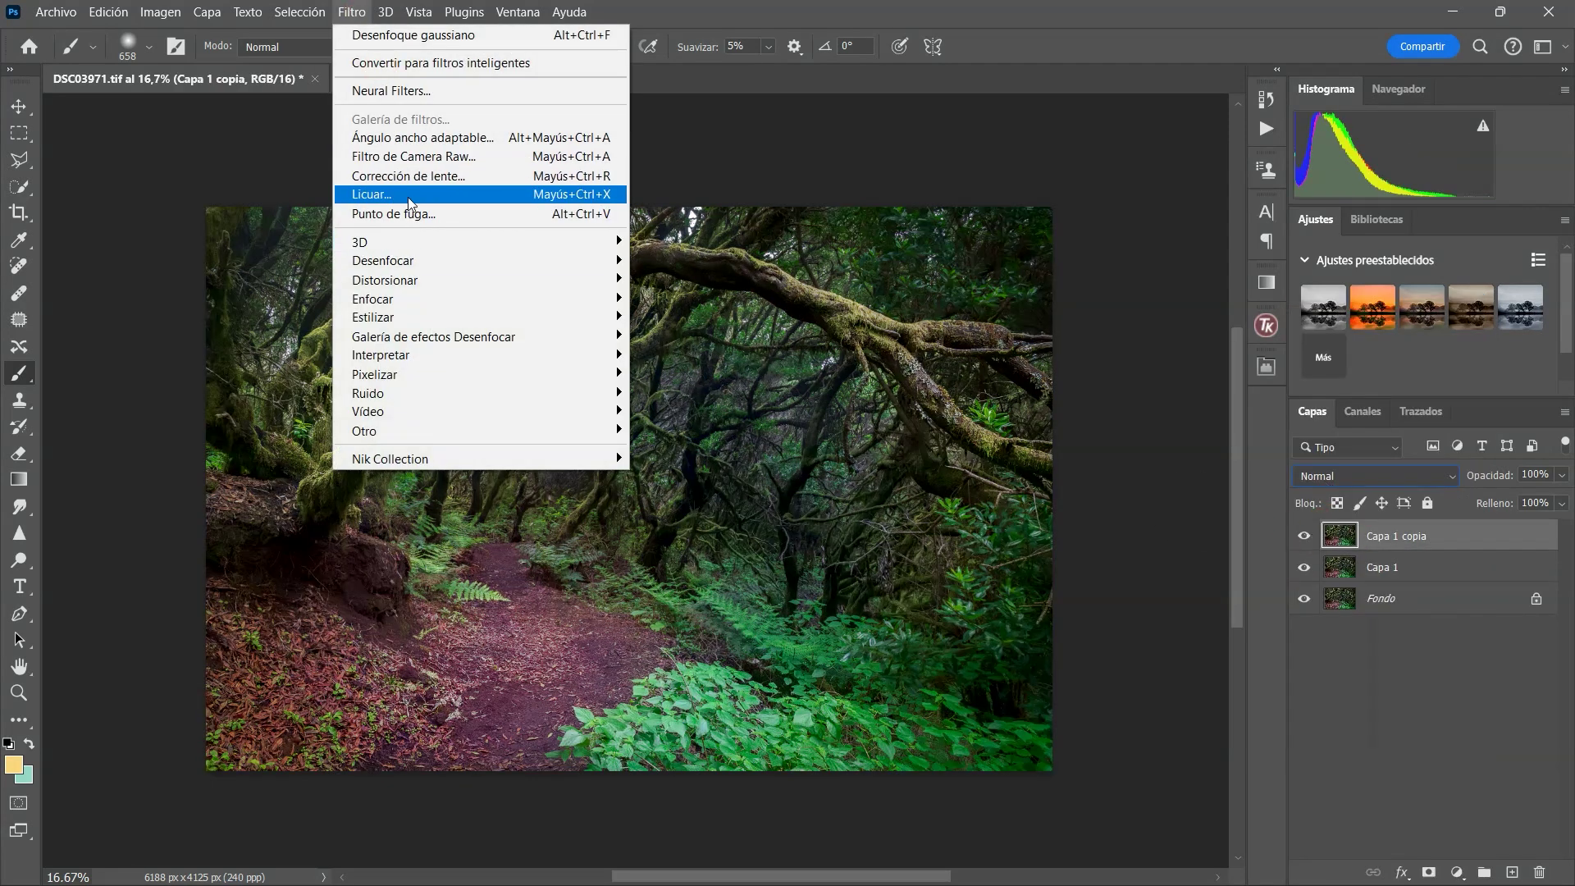
mouse_move(395, 260)
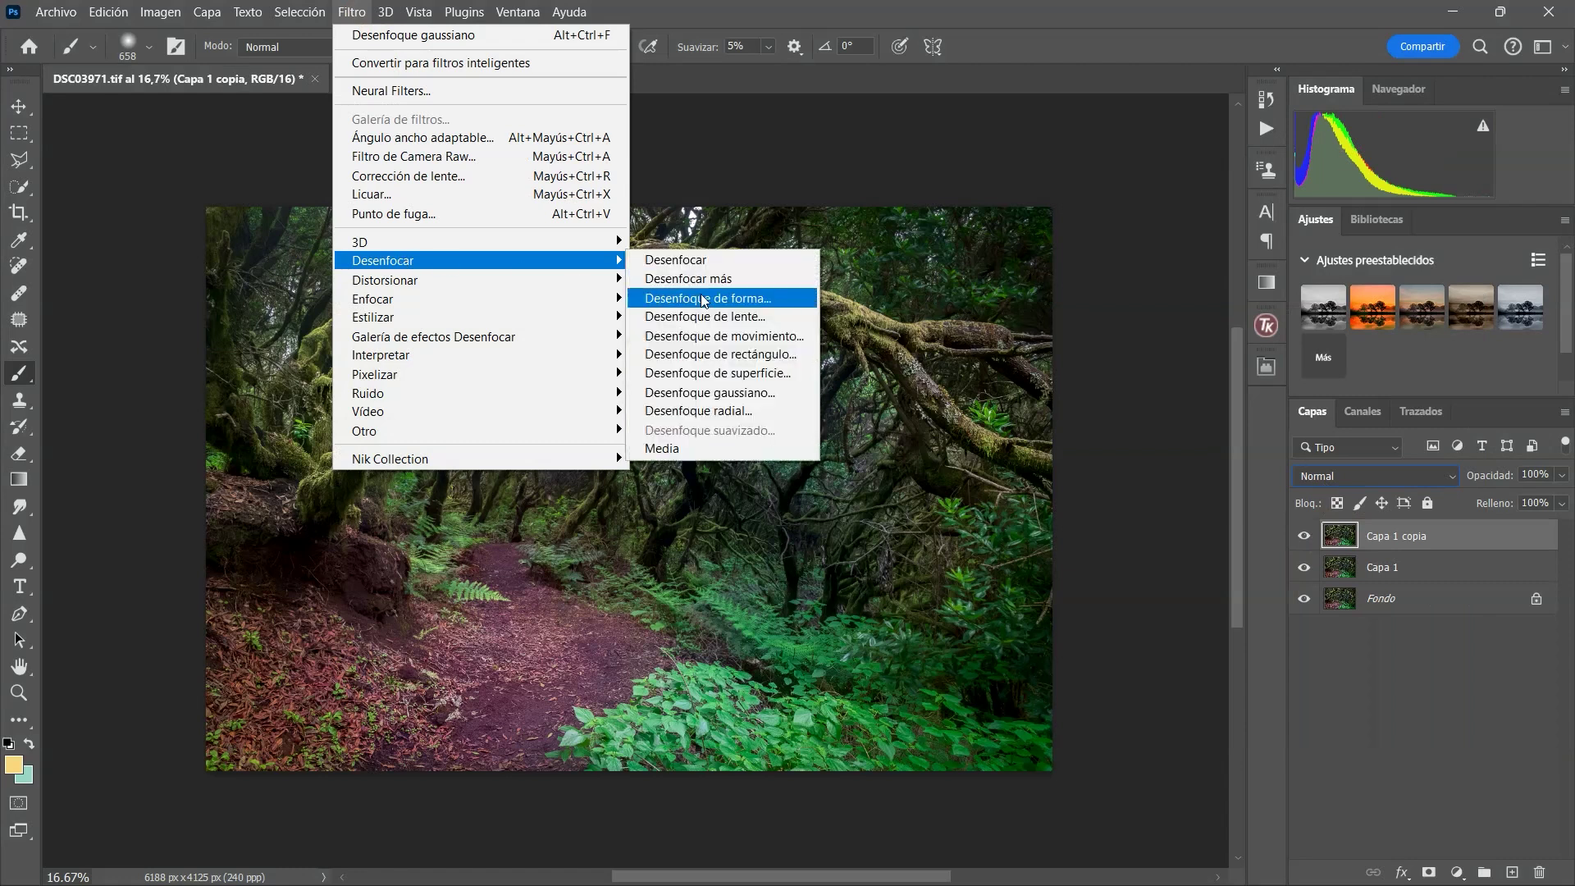
left_click(710, 393)
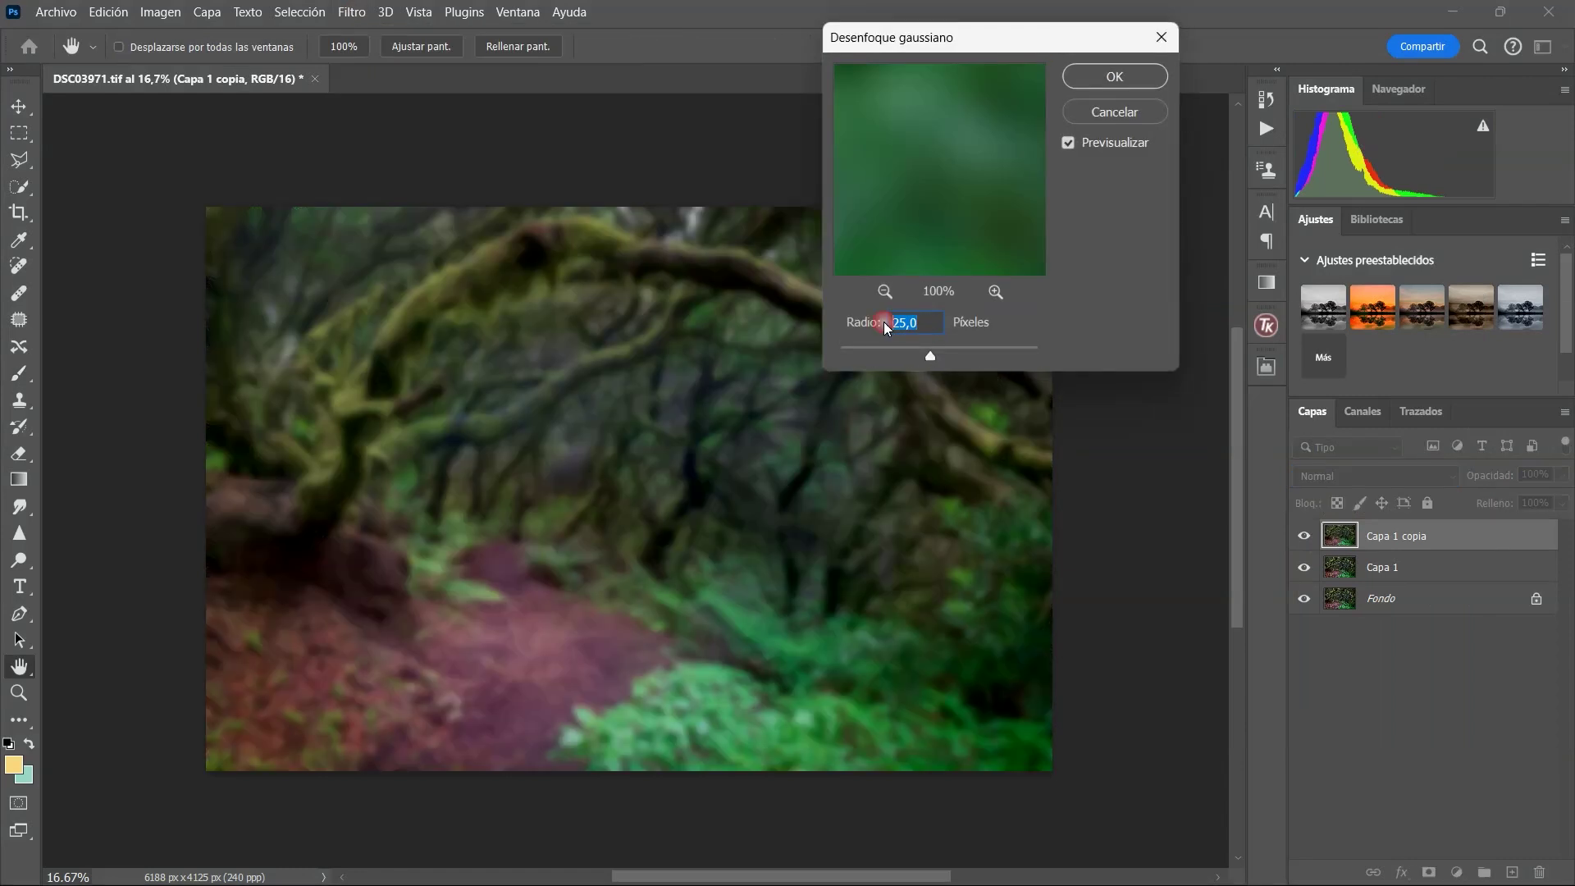
type("20")
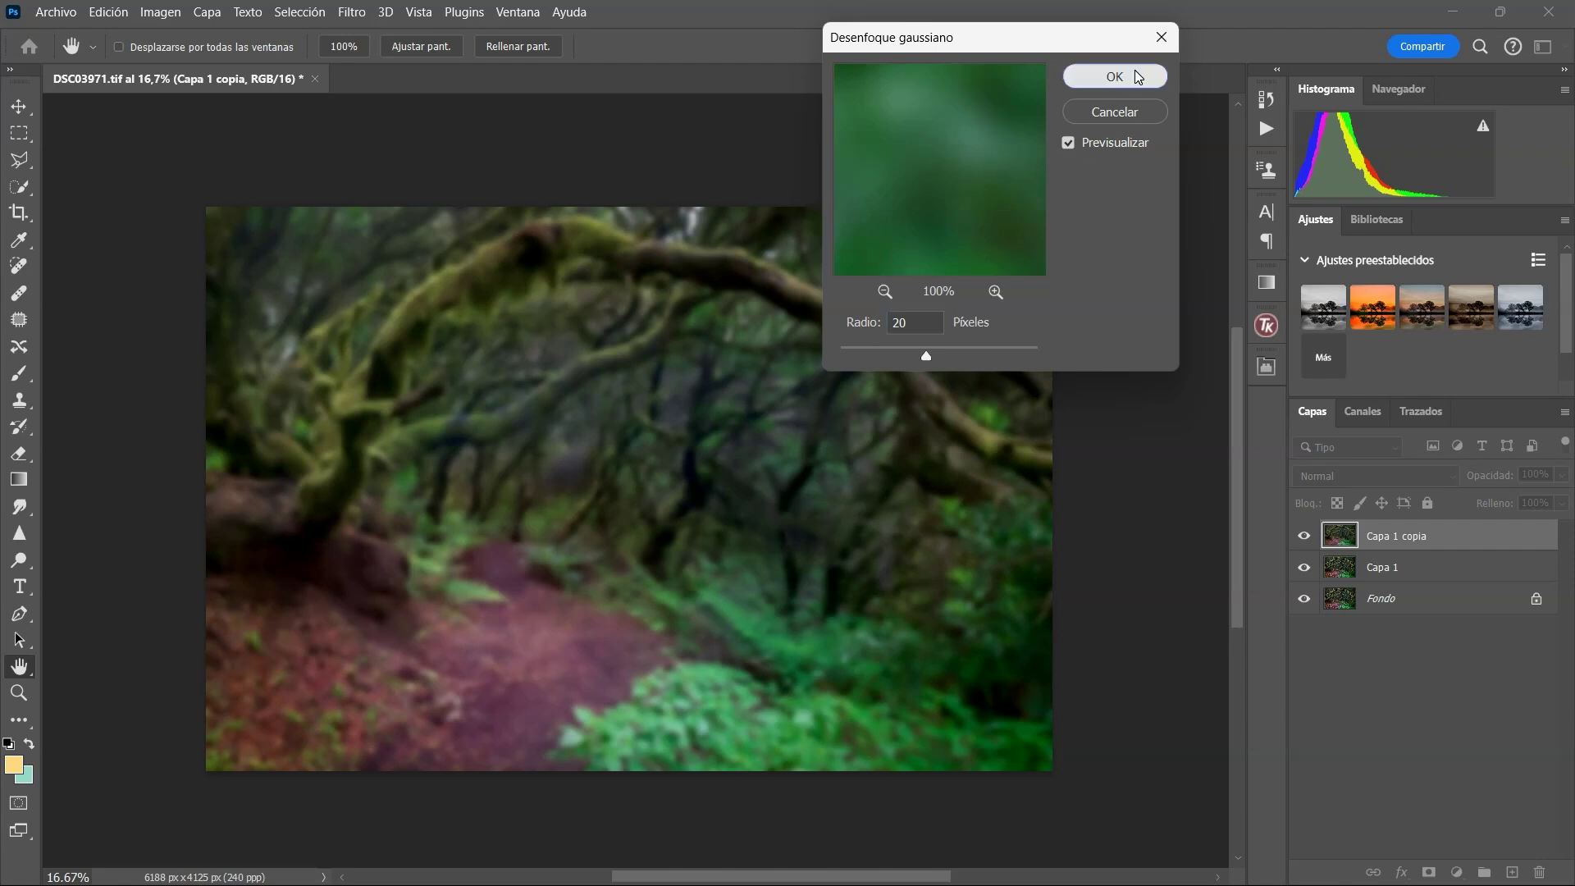
left_click(1139, 76)
Set the blurred upper copy to the Multiplicar blend mode and lower its opacity to 57%.
key("b")
left_click(1373, 475)
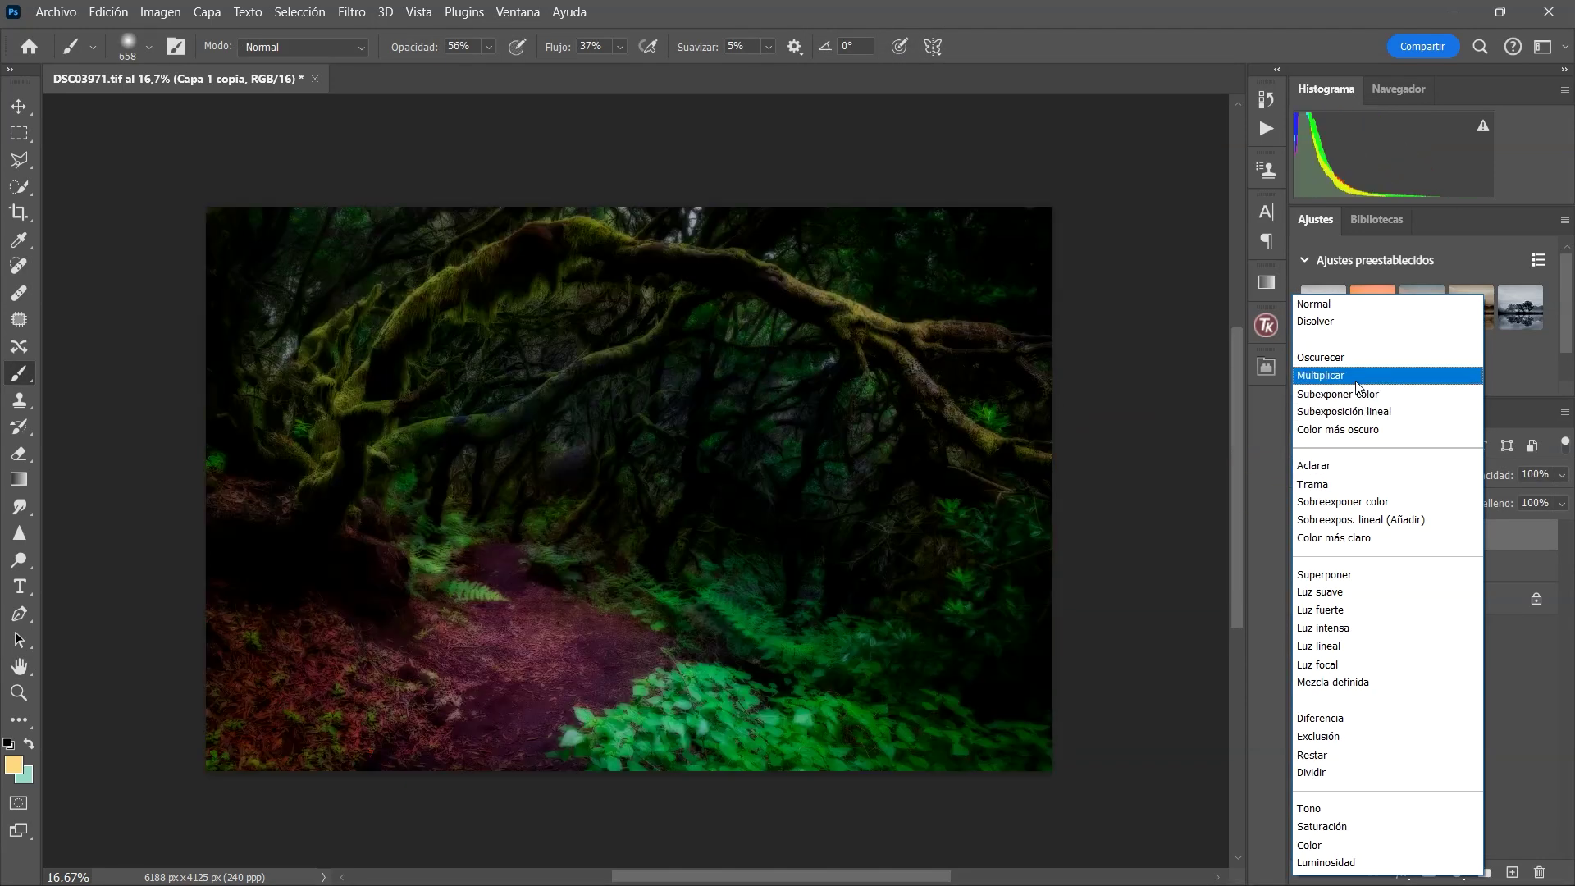
left_click(1355, 379)
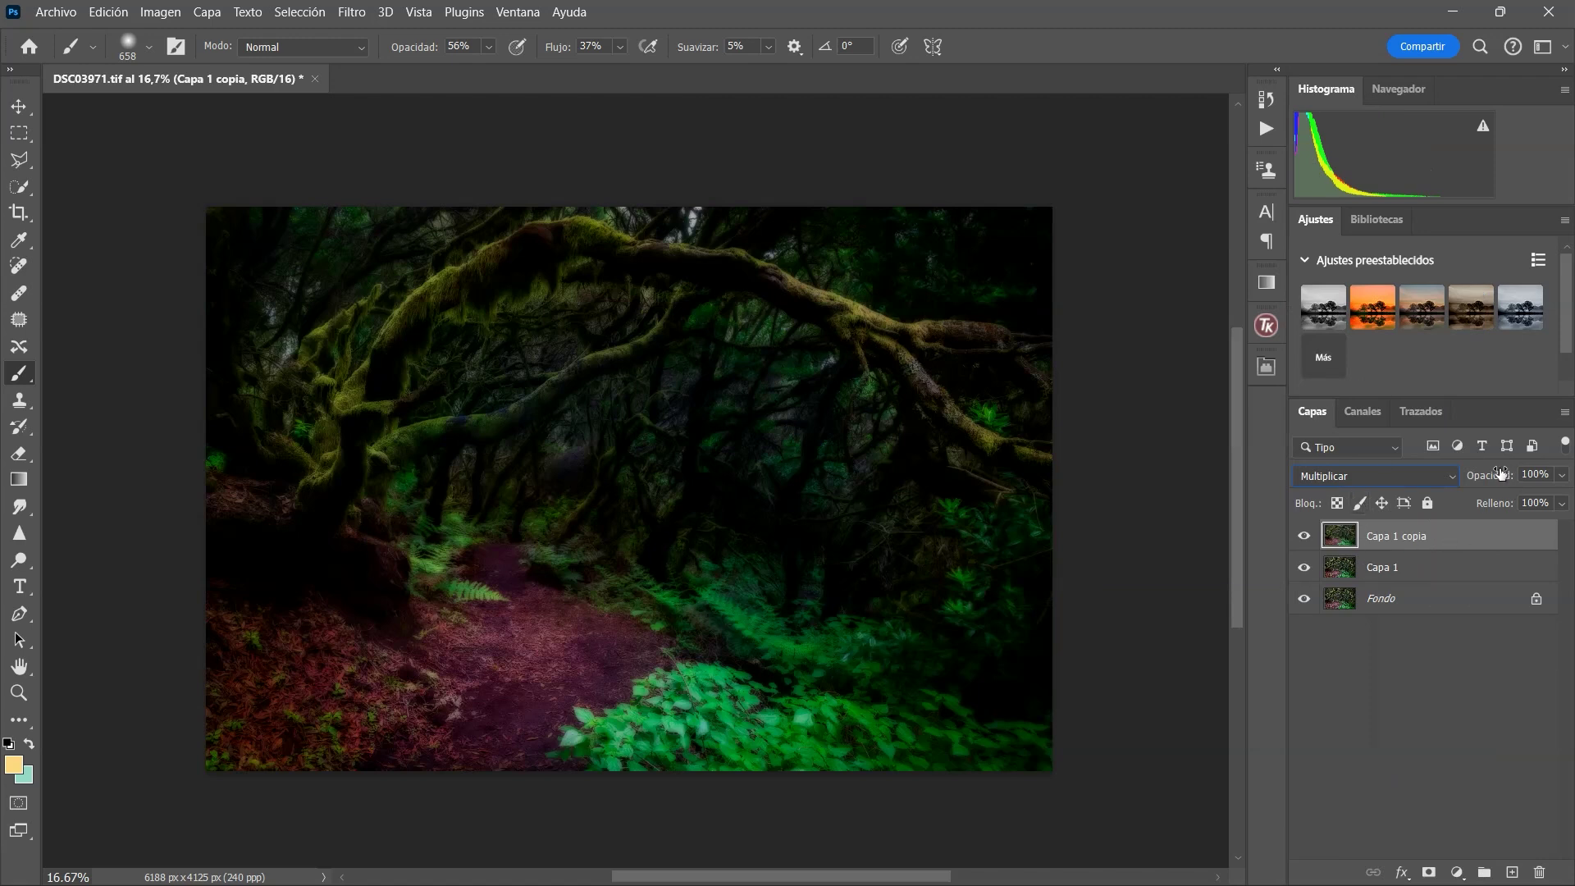
mouse_move(1501, 476)
left_mouse_down()
mouse_move(1453, 491)
mouse_move(1506, 486)
left_mouse_up()
left_click(1437, 568)
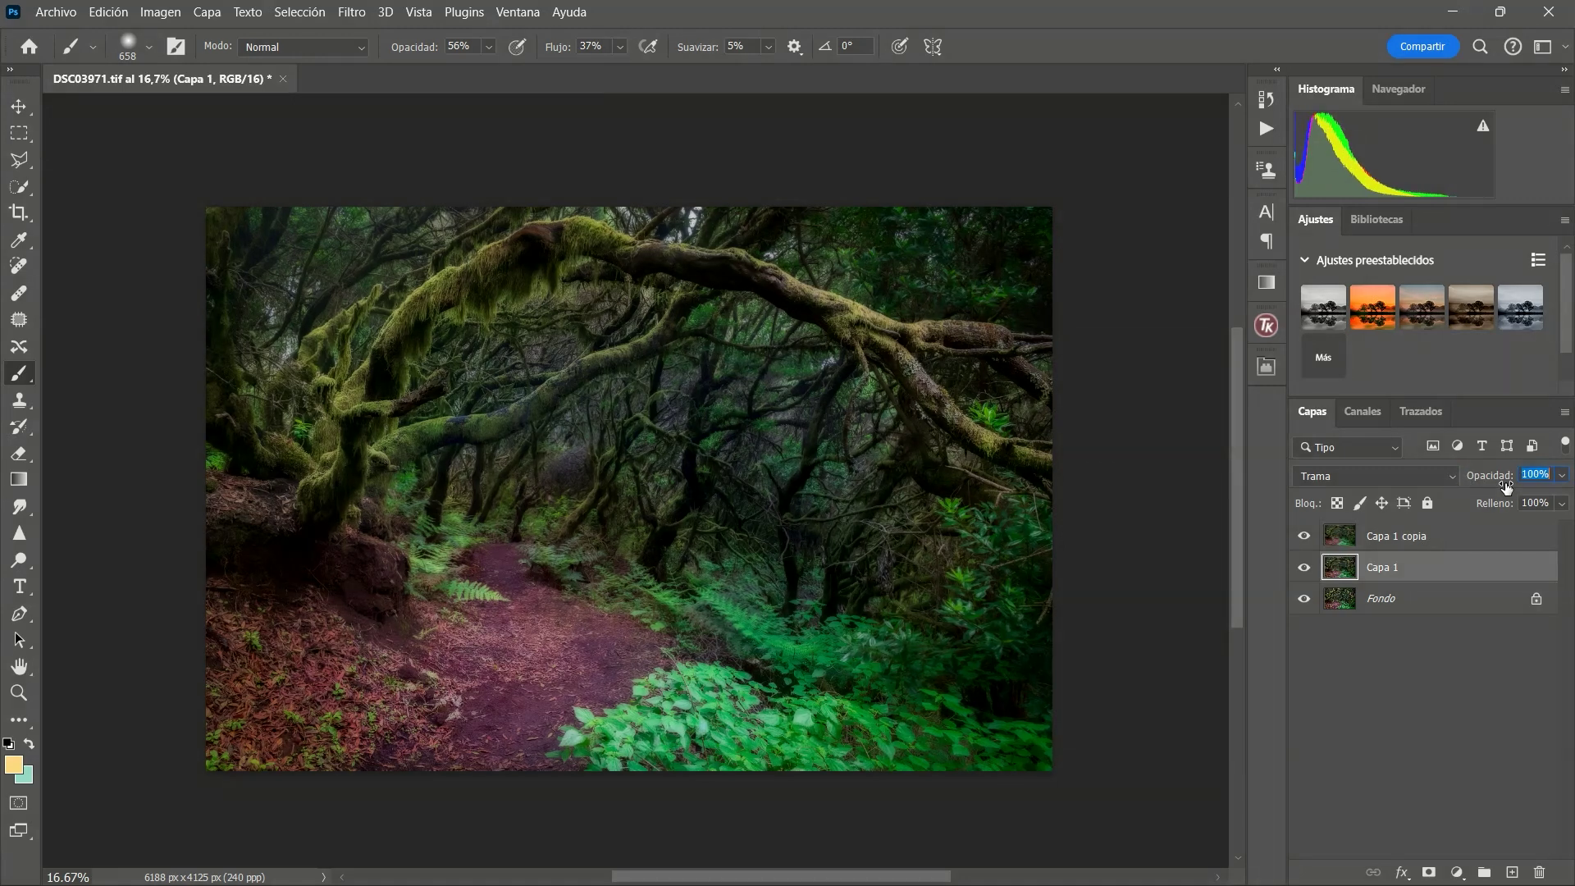
left_click(1423, 536)
left_click_drag(1492, 480, 1475, 482)
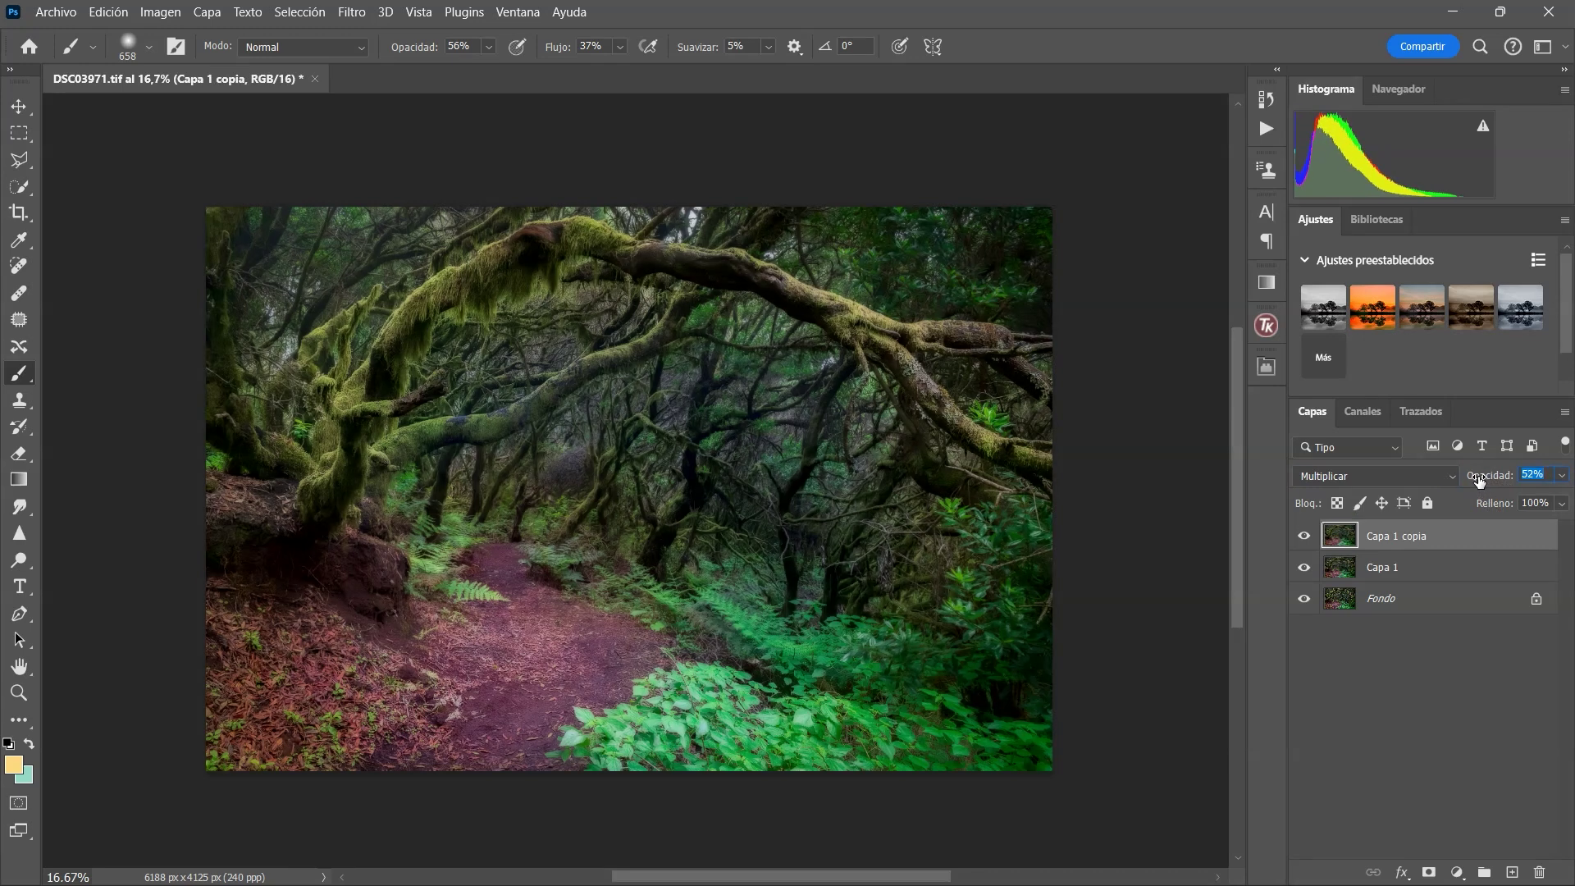
left_click(1469, 539)
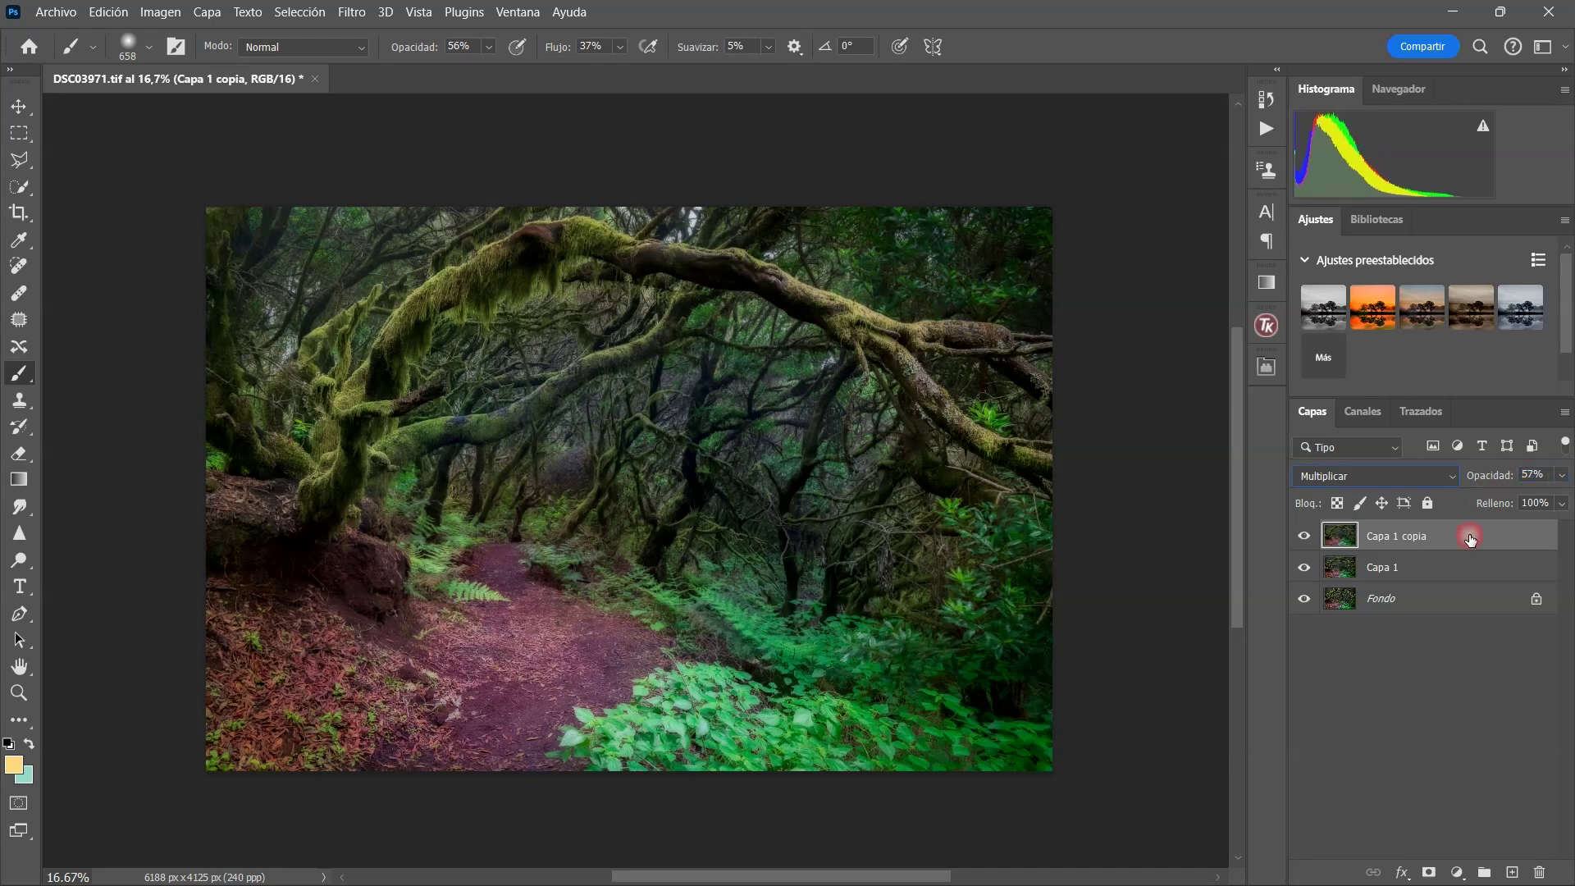
Add a white layer mask to the Trama copy and make black the painting colour.
left_click(1404, 567)
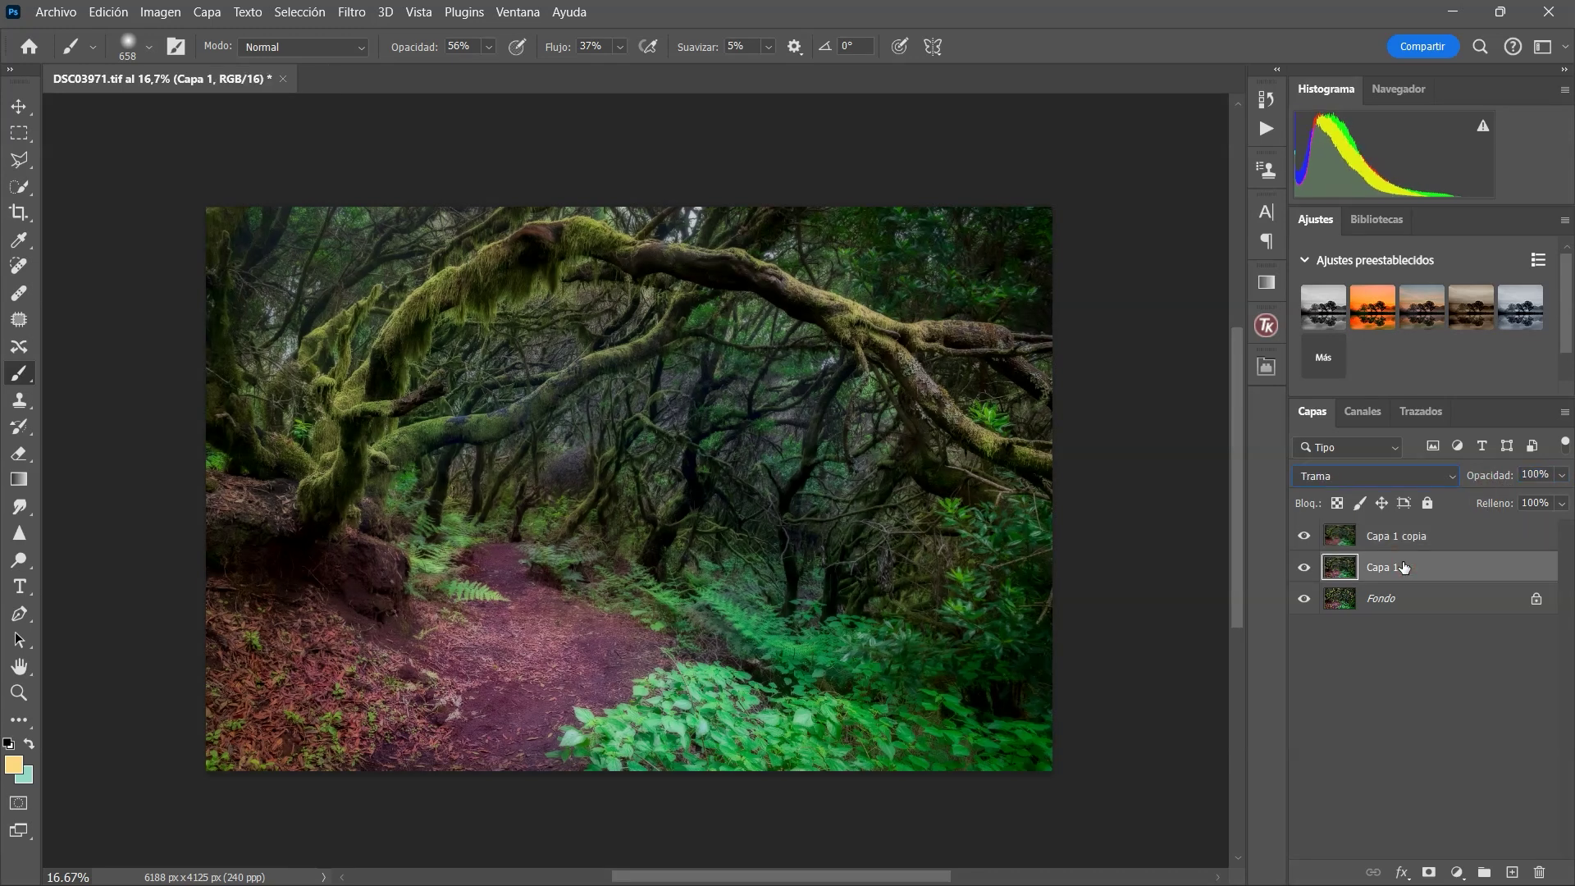
left_click(1428, 872)
key("d")
key("x")
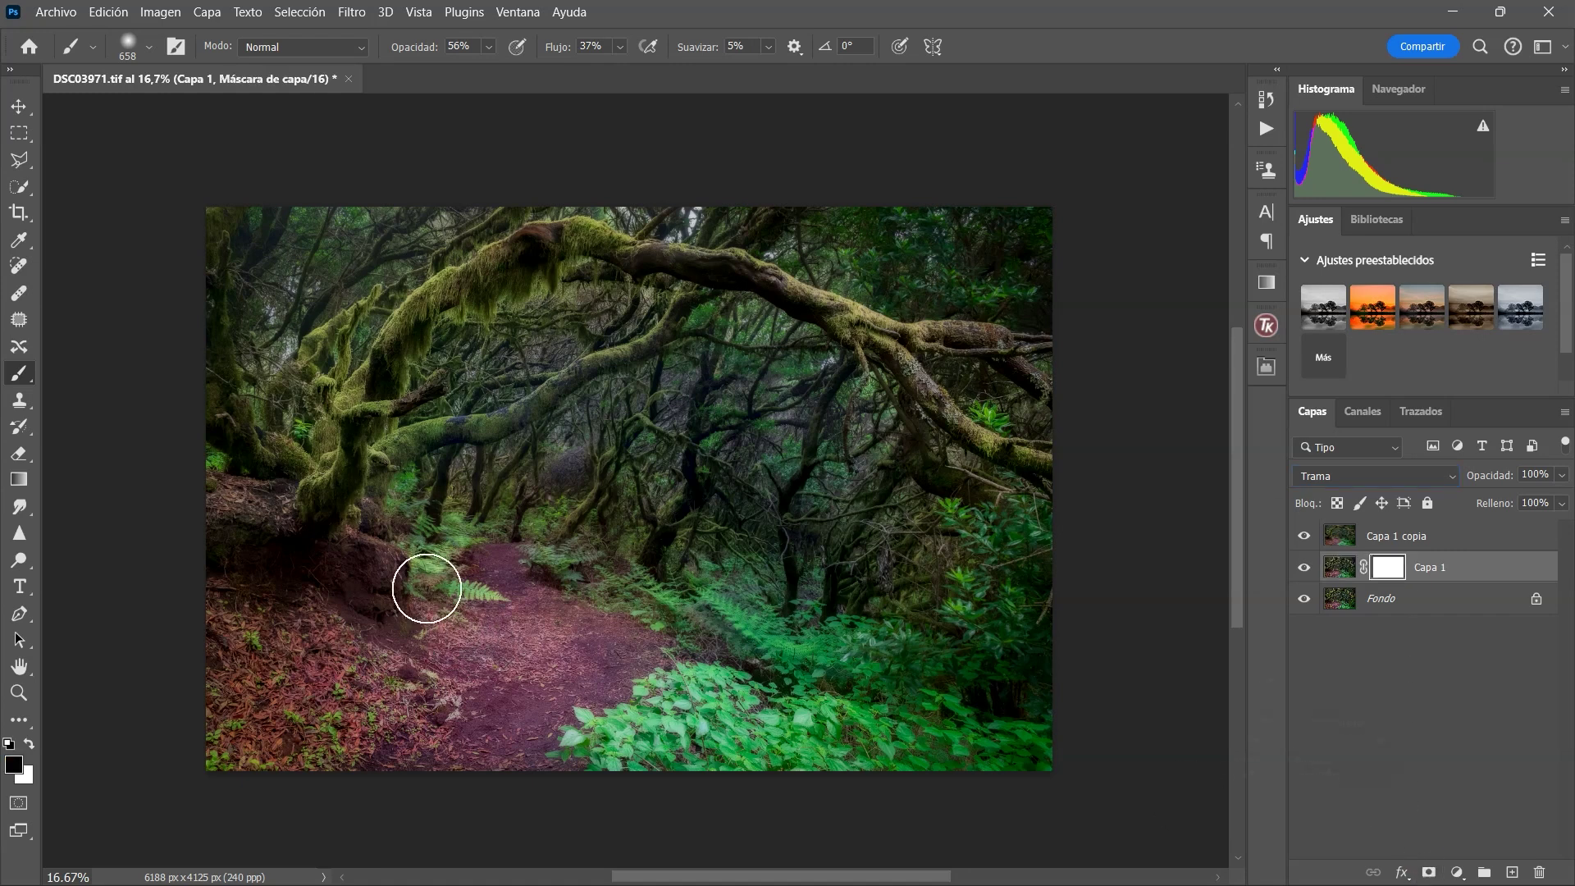
Paint black on the Trama copy's mask over the mossy trunk and branches, the outer edges, and the plants and foliage along the path's far side.
left_click_drag(348, 513, 414, 487)
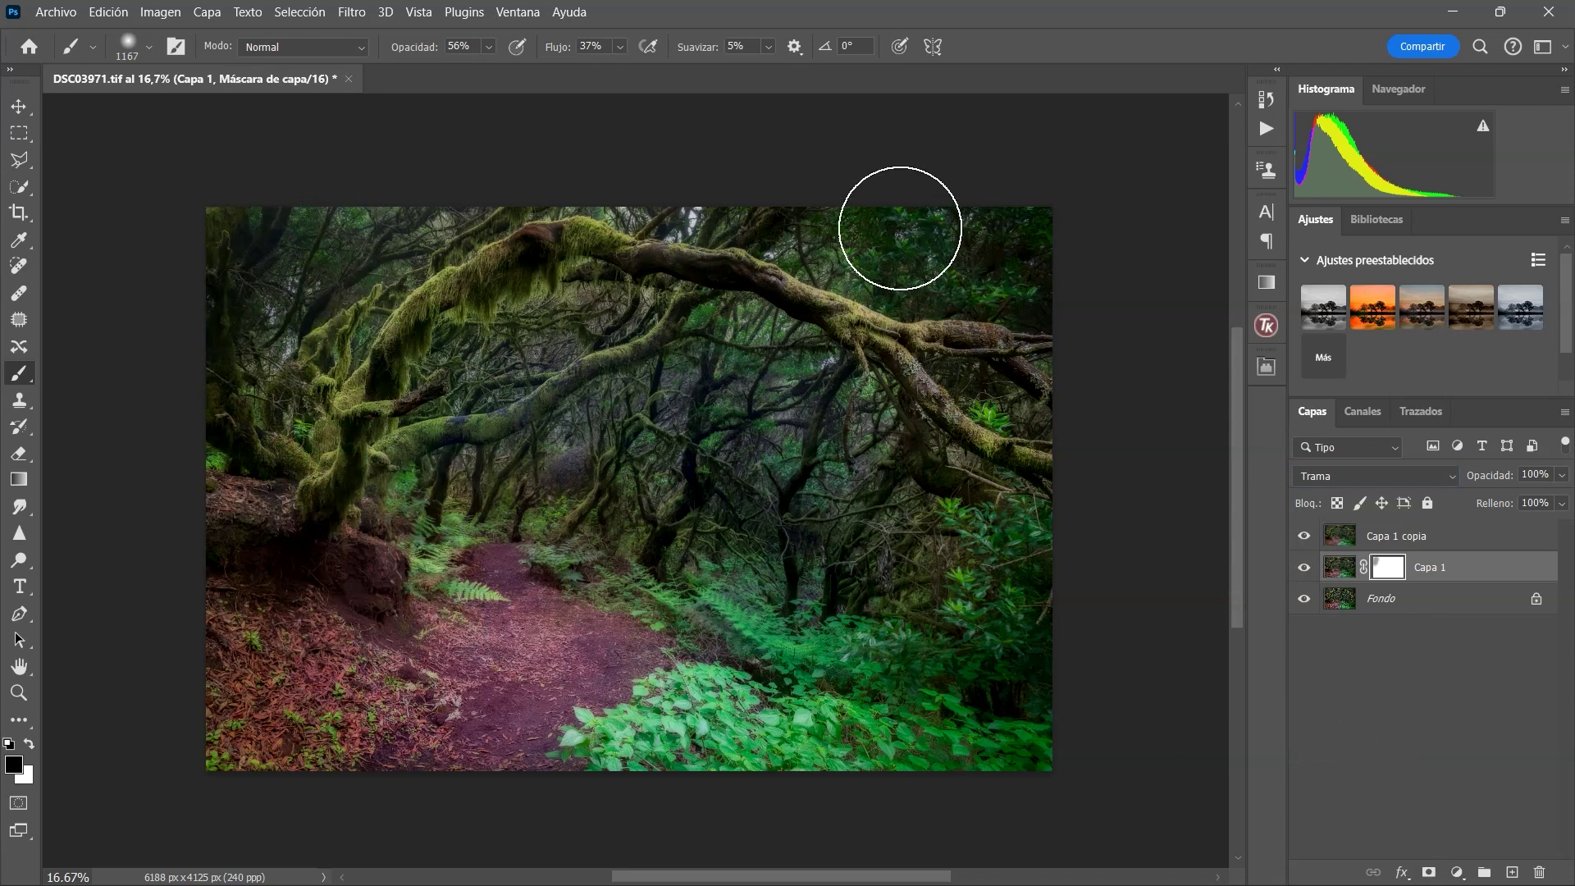
left_click(991, 533)
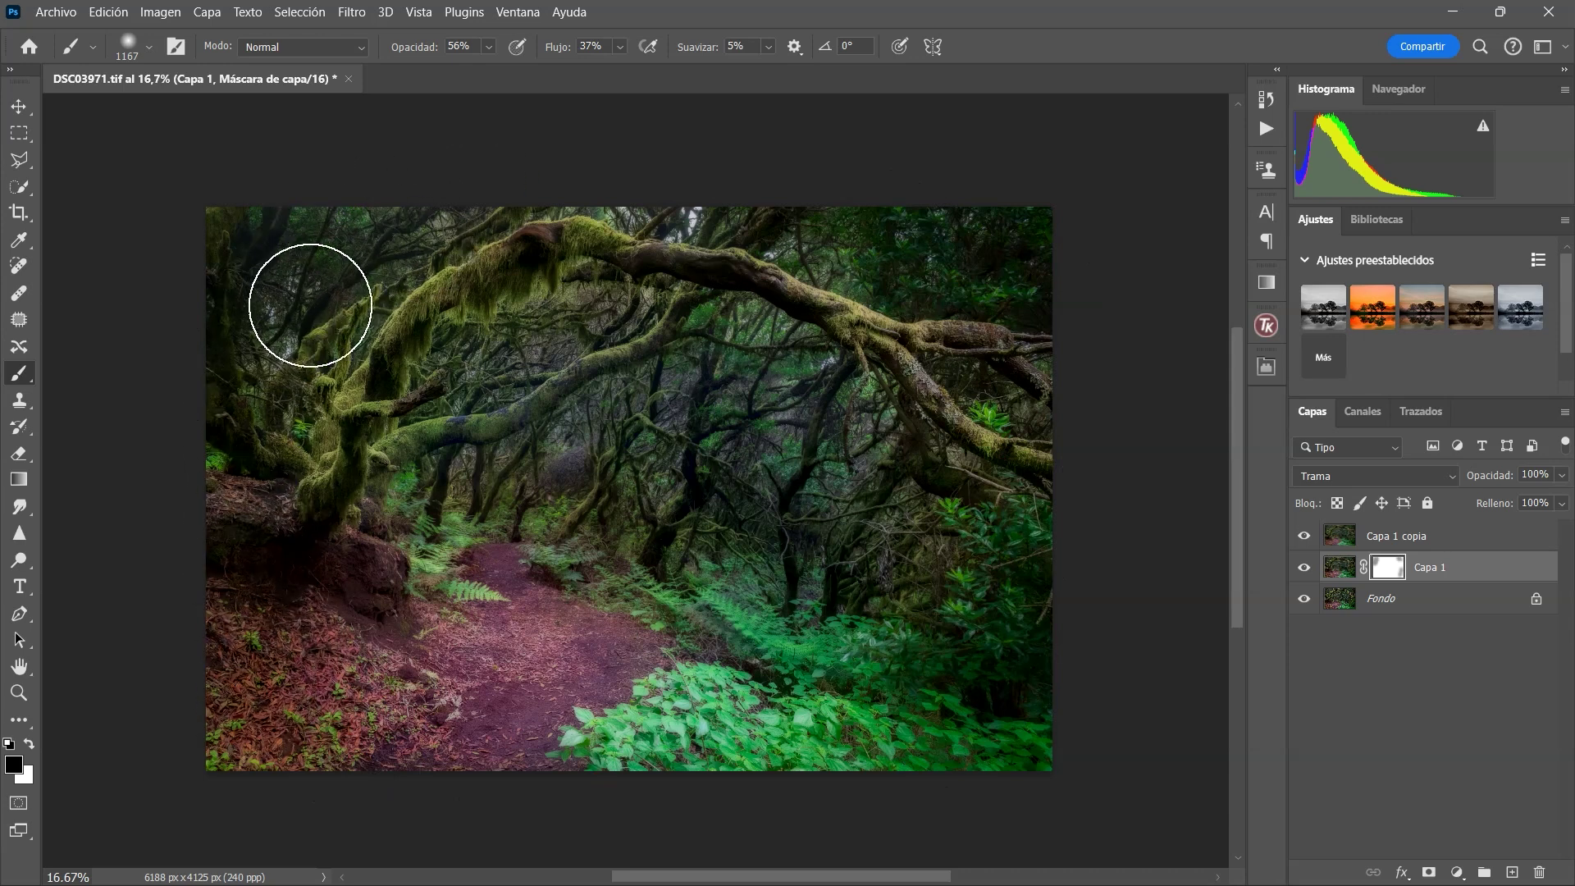
mouse_move(520, 328)
left_mouse_down()
mouse_move(494, 352)
mouse_move(459, 353)
left_mouse_up()
left_click(531, 423)
mouse_move(601, 420)
left_mouse_down()
mouse_move(791, 450)
mouse_move(495, 482)
mouse_move(416, 557)
mouse_move(274, 640)
mouse_move(239, 721)
mouse_move(355, 664)
mouse_move(242, 539)
left_mouse_up()
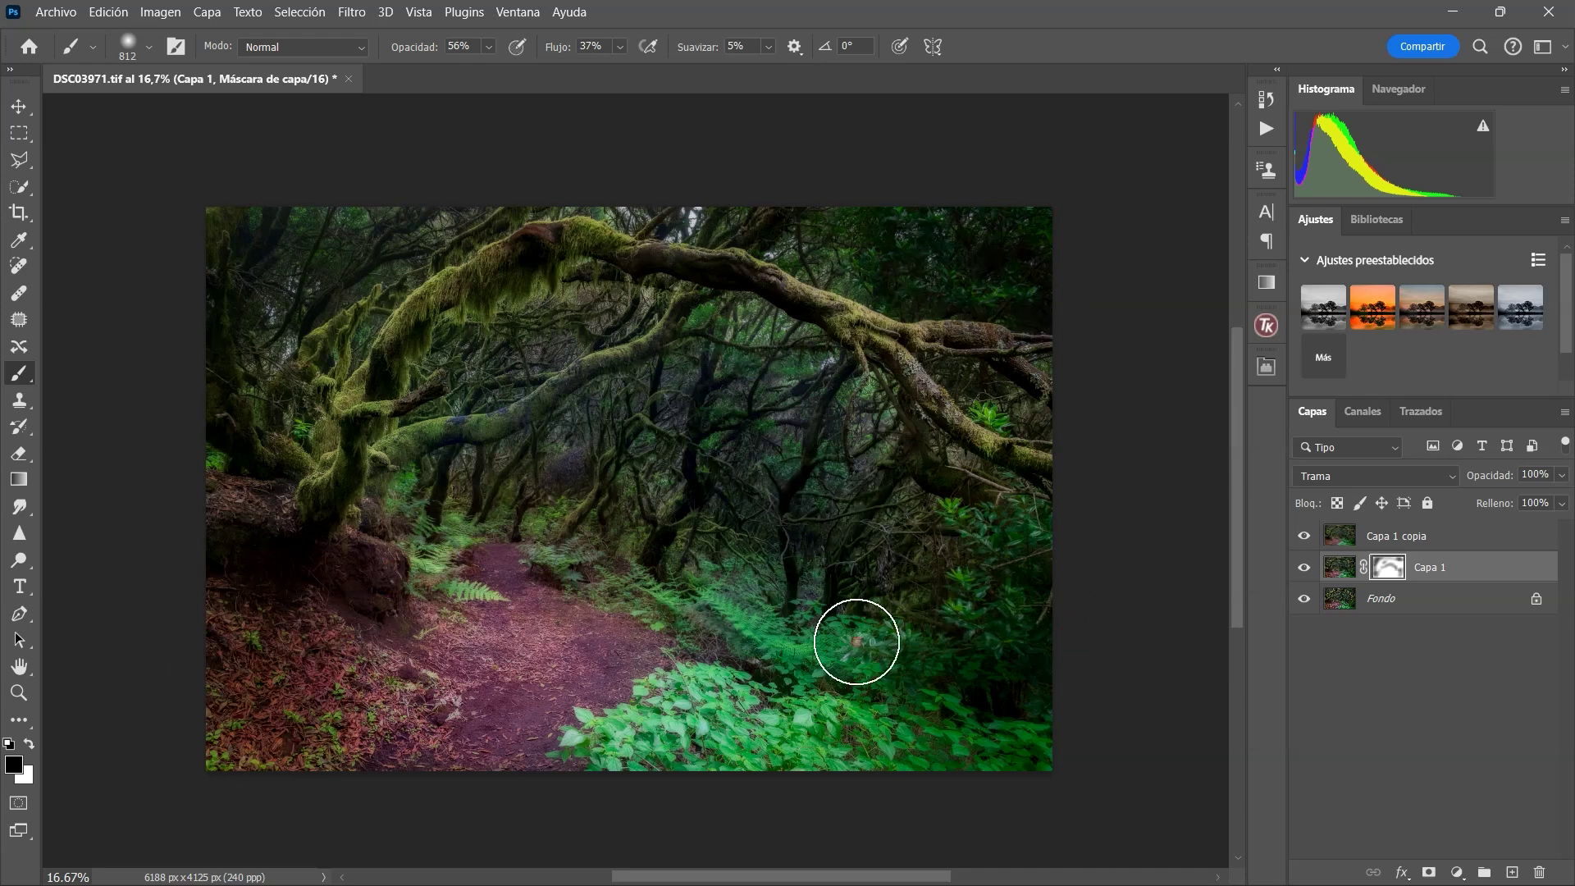
left_click(732, 712)
left_click(894, 711)
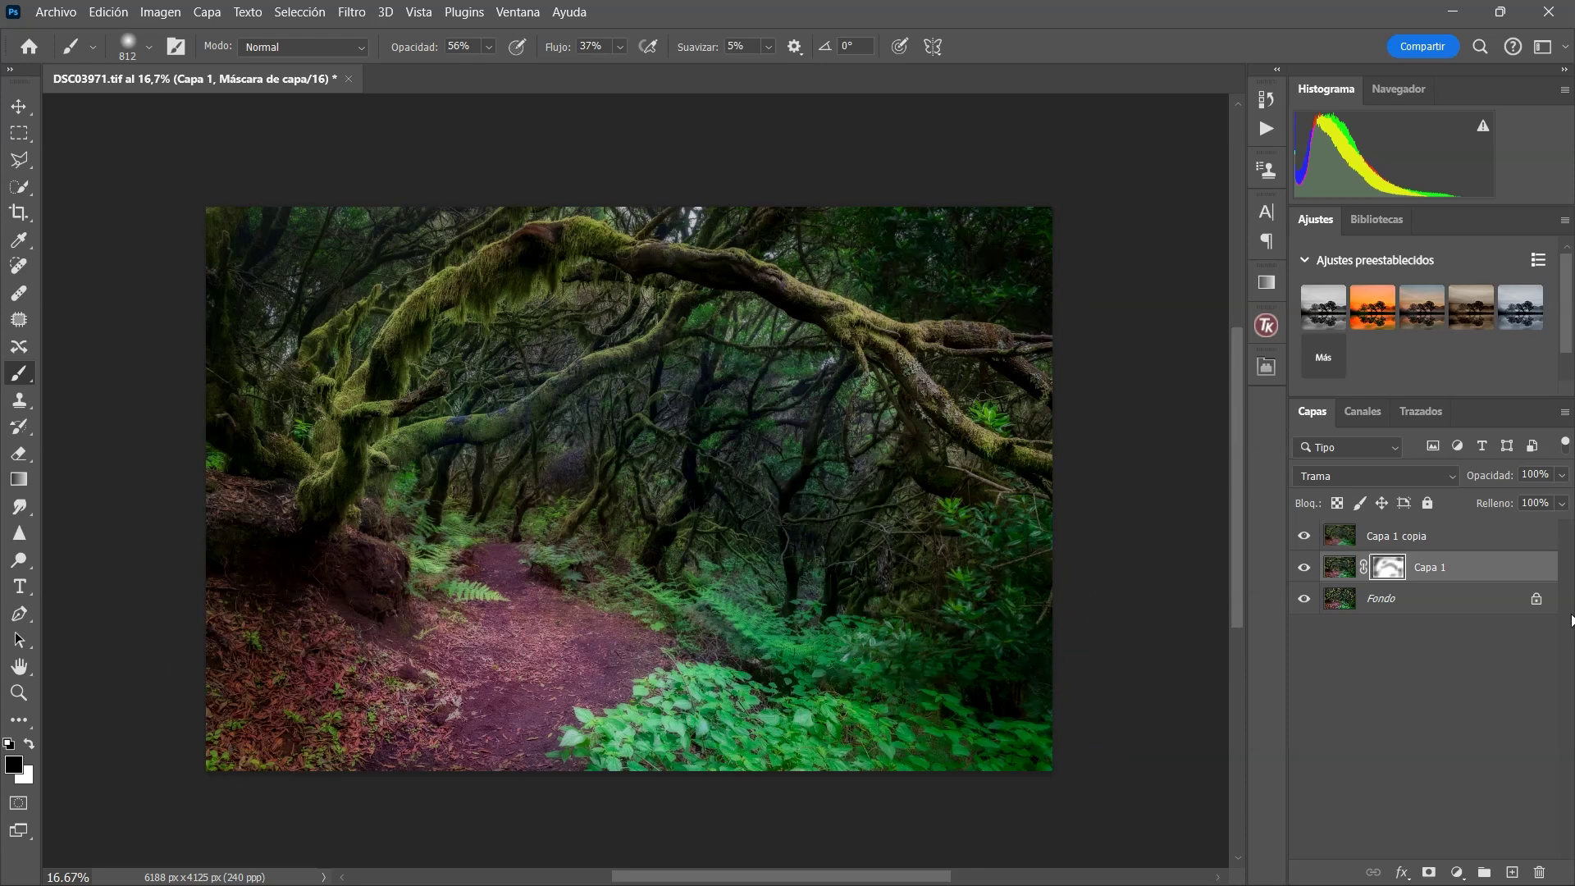
left_click(1027, 726)
left_click(966, 623)
left_click_drag(920, 633, 983, 630)
left_click(1037, 320)
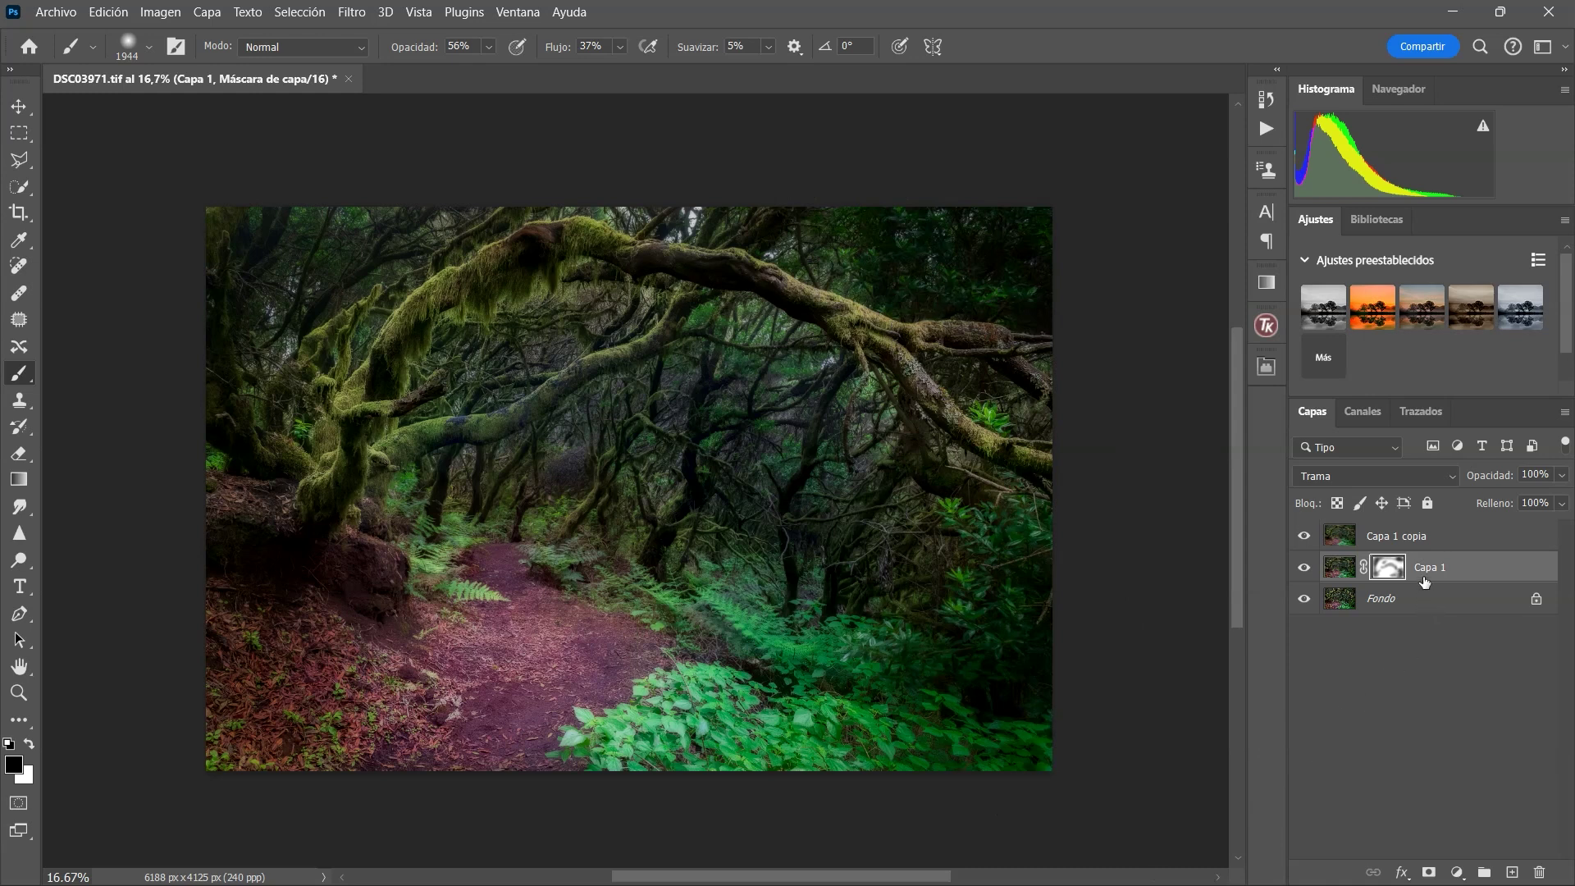
Group the Multiplicar copy and the masked Trama copy together.
left_click(1440, 546)
left_click(1440, 568, "shift")
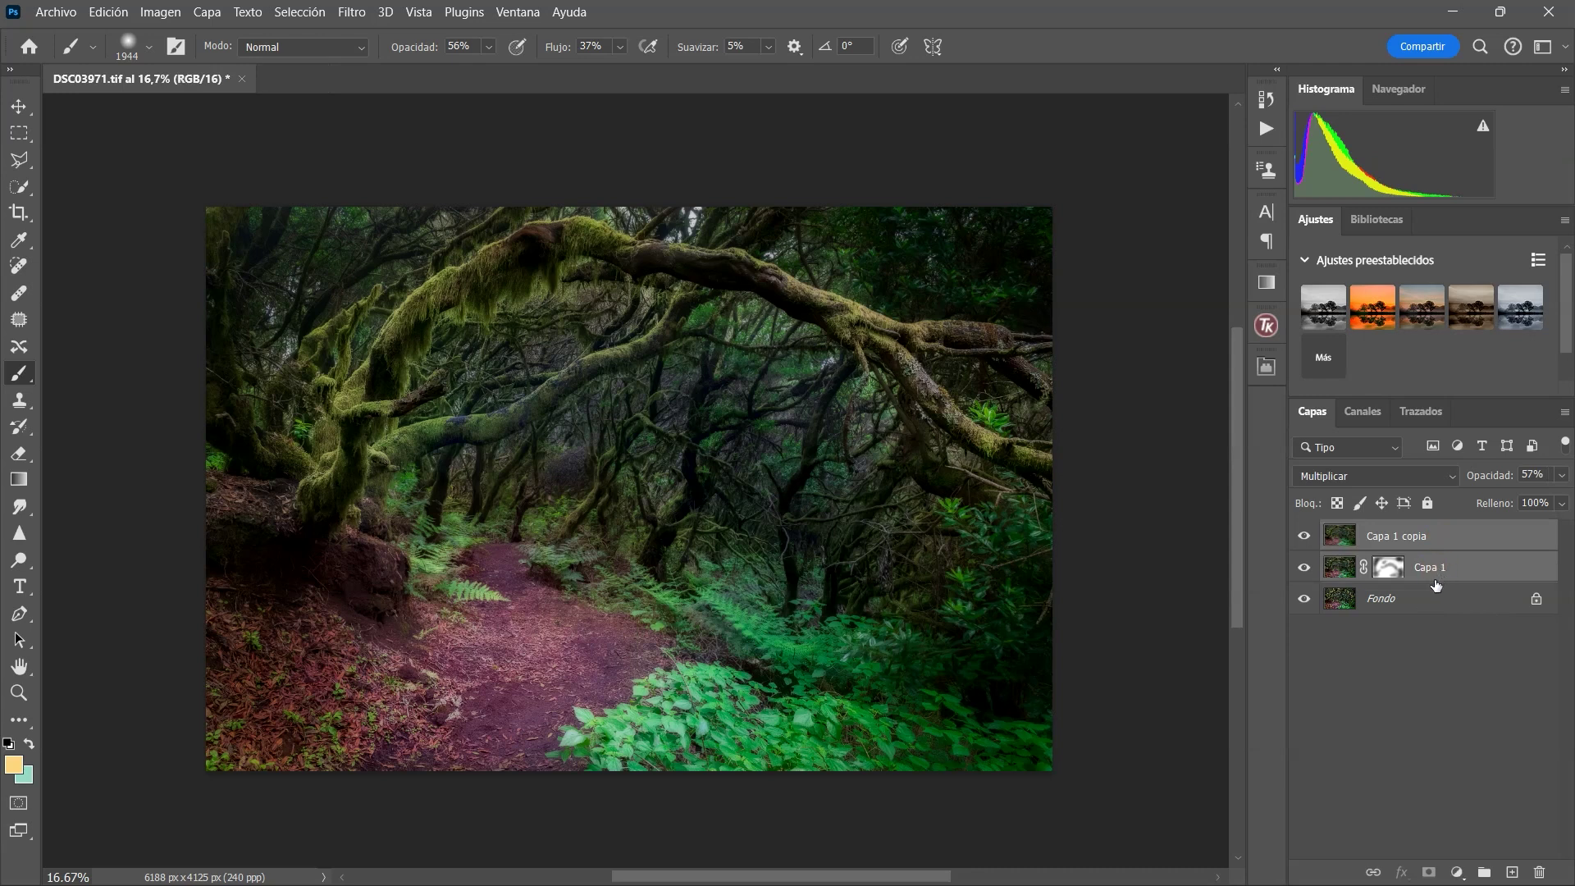
key("ctrl+g")
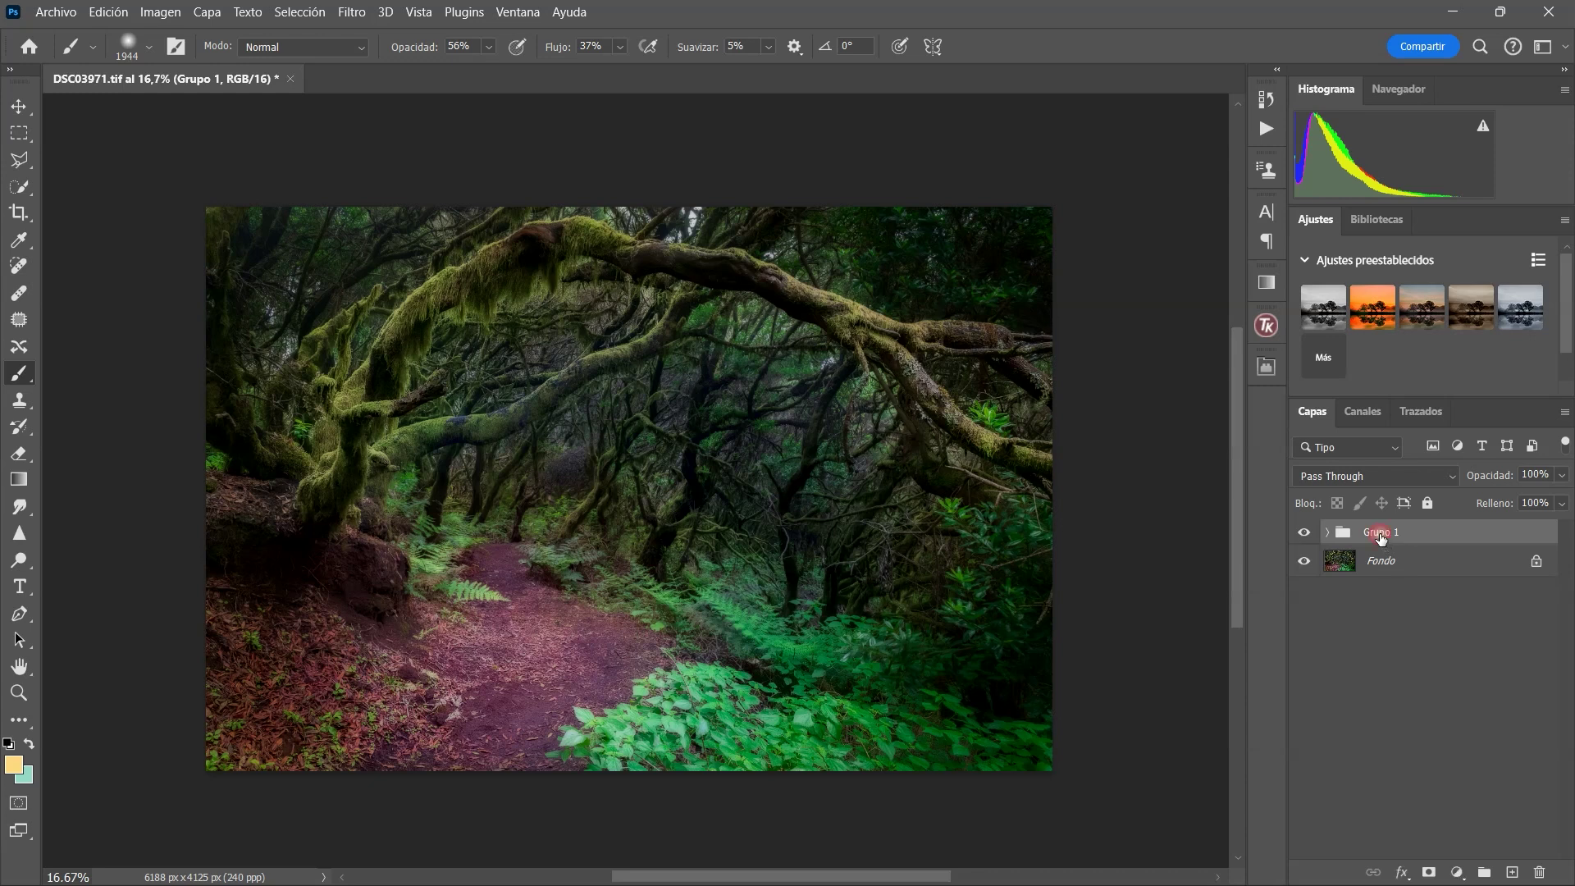
Add a layer mask to the group, paint black over the foreground, and compare the photo with and without the group.
left_click(1427, 873)
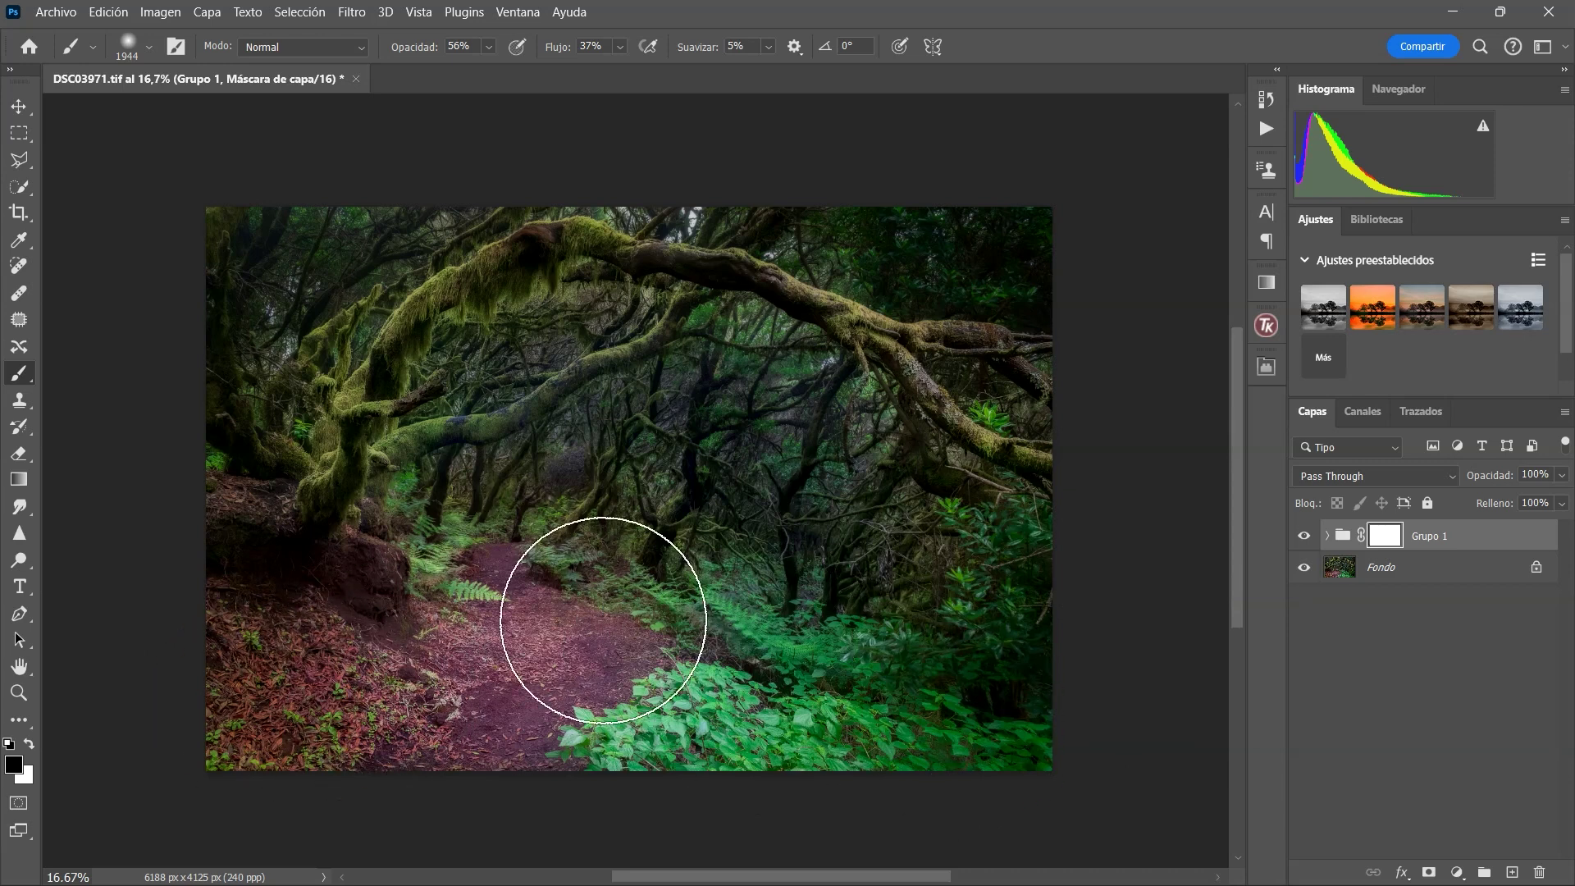
left_click(889, 723)
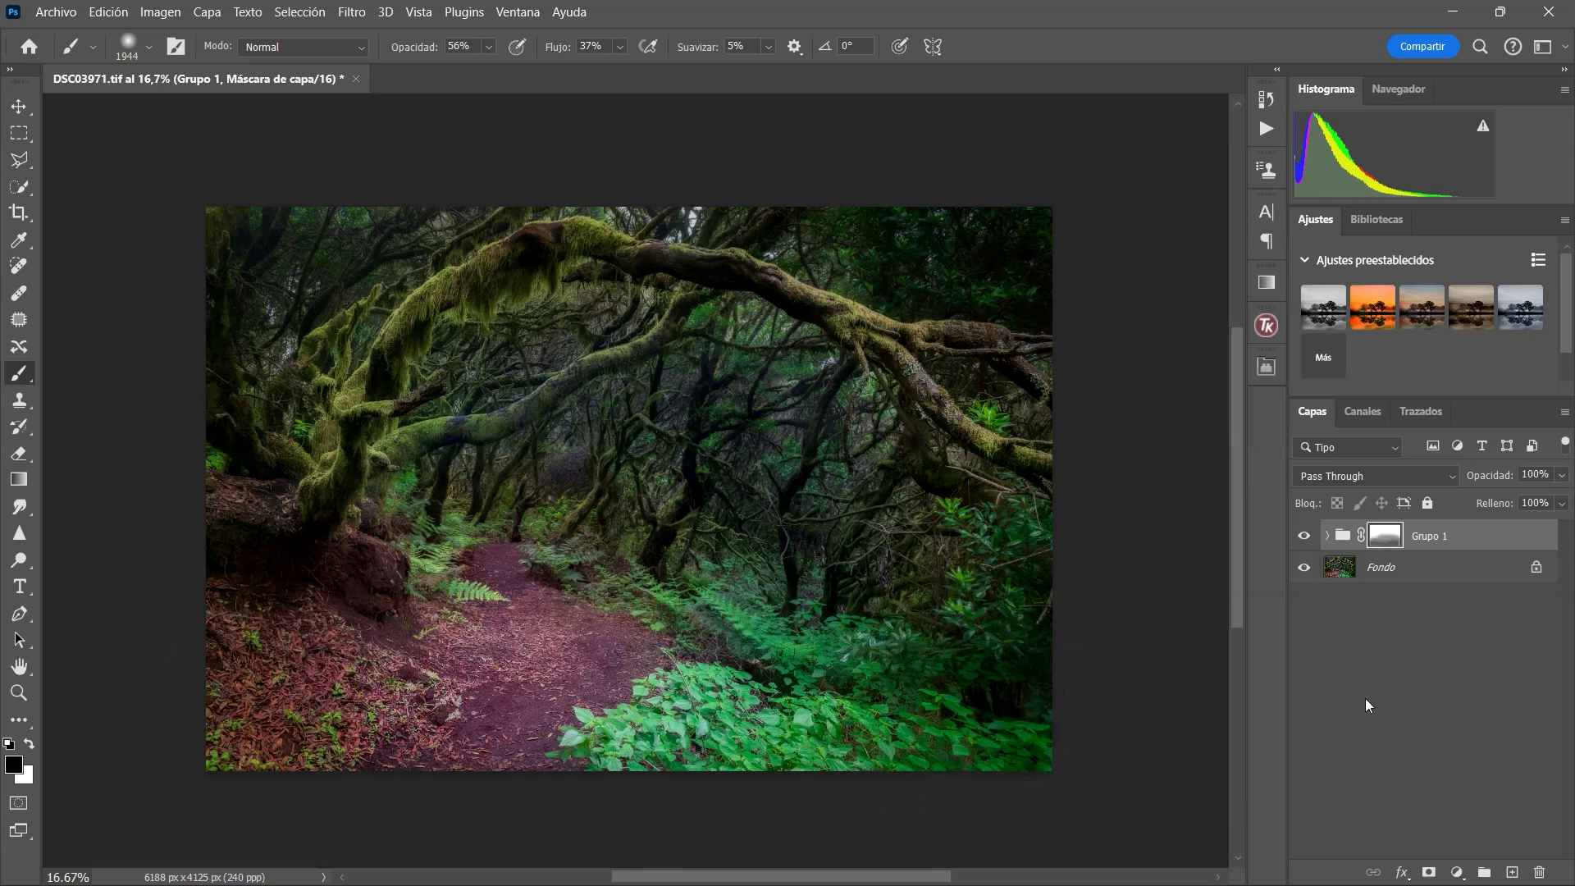
left_click(1304, 535)
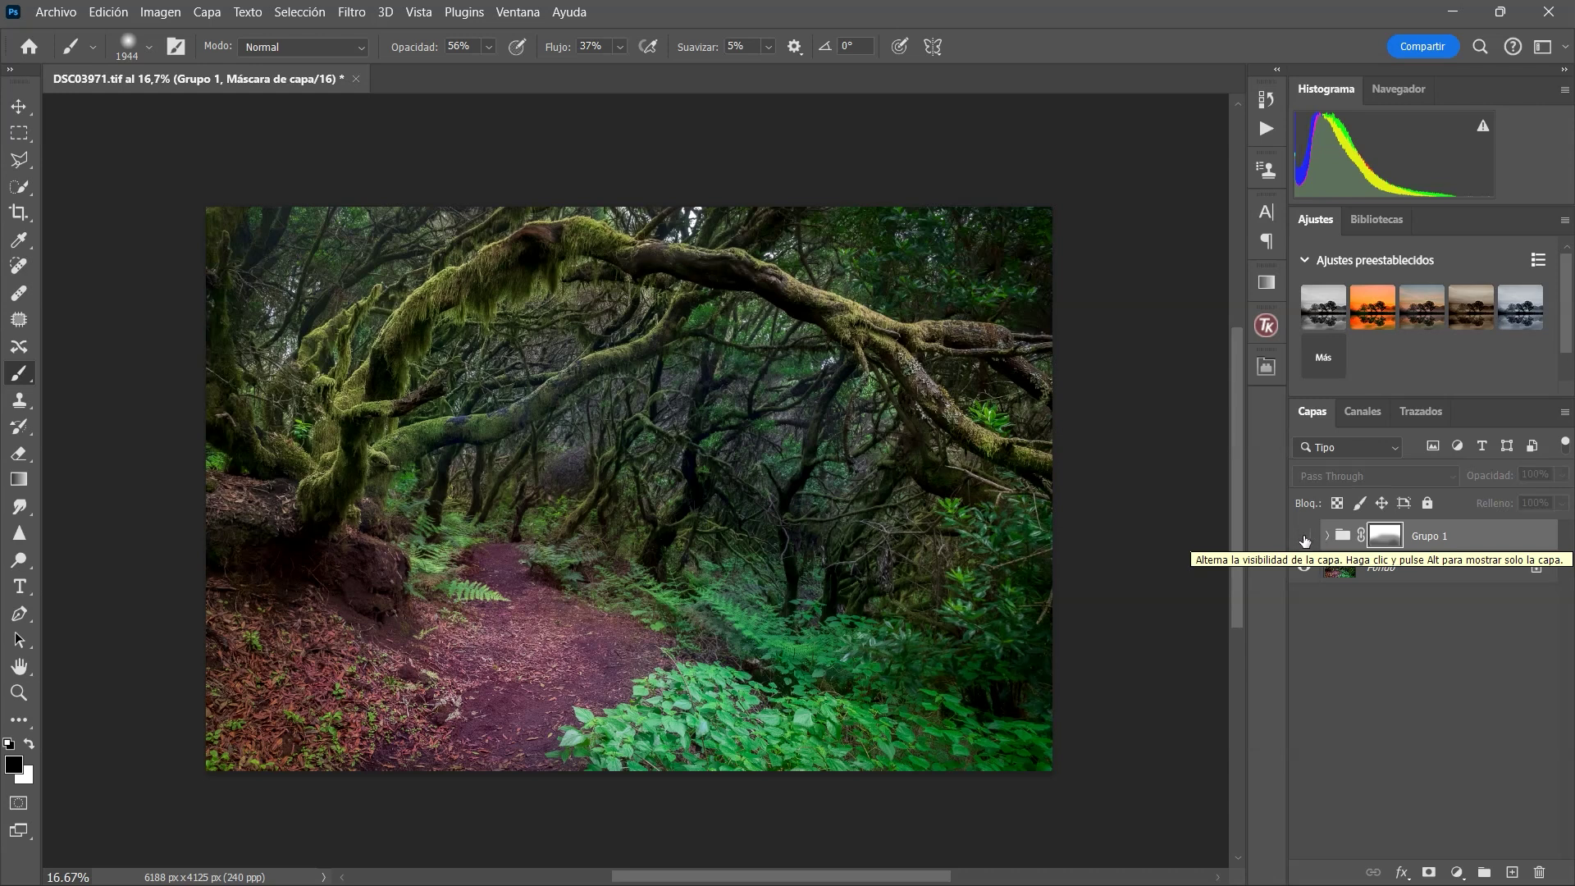
left_click(1302, 537)
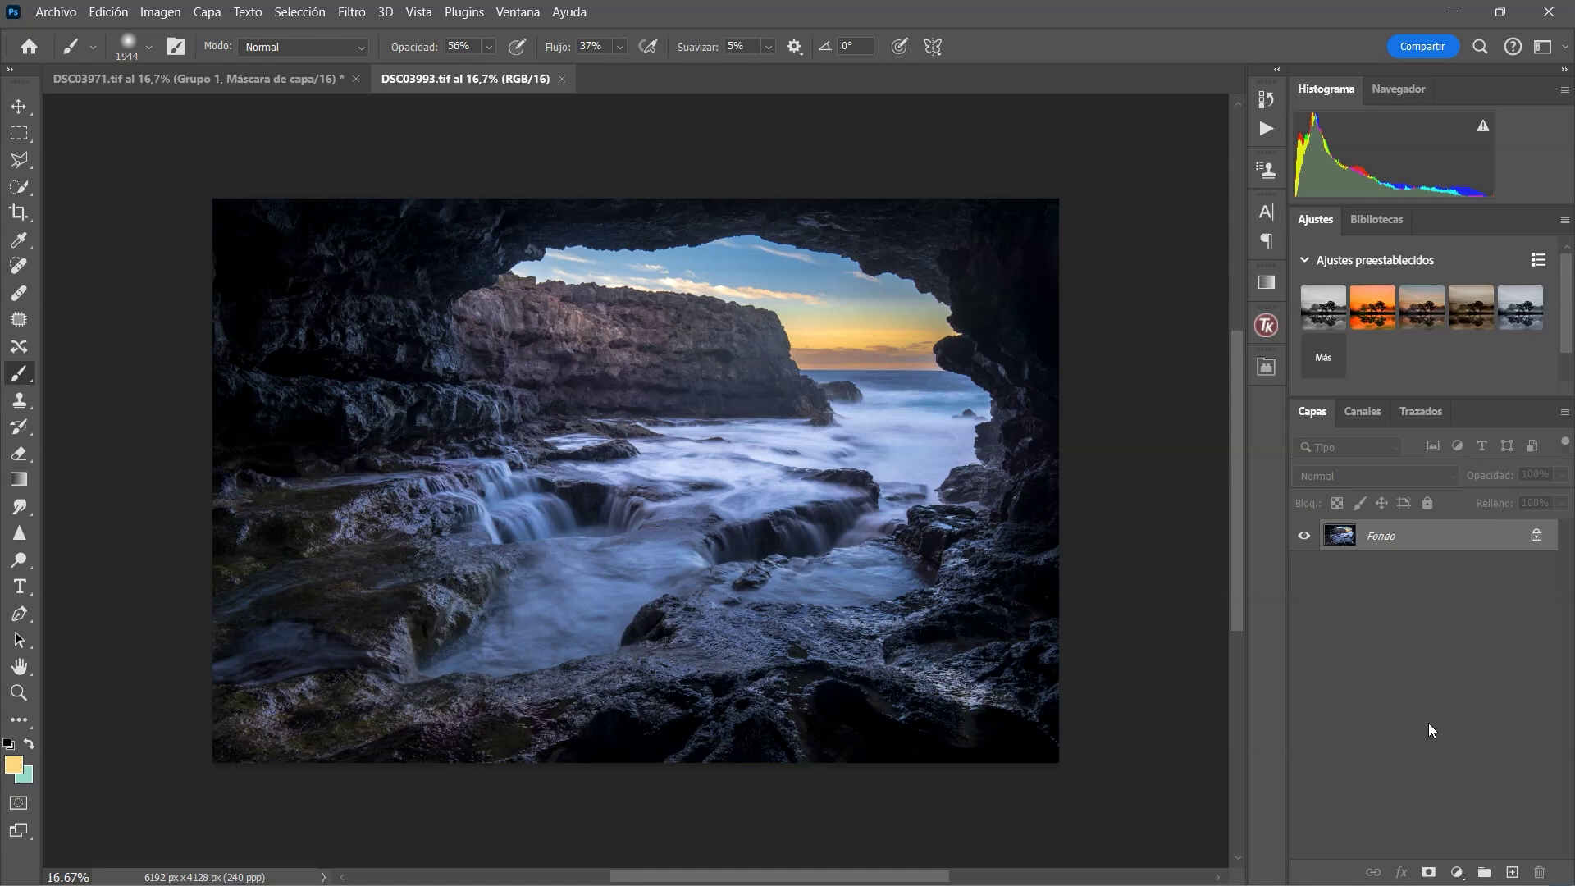
Make two copies of the sea cave photo's background layer and hide the upper copy.
key("z")
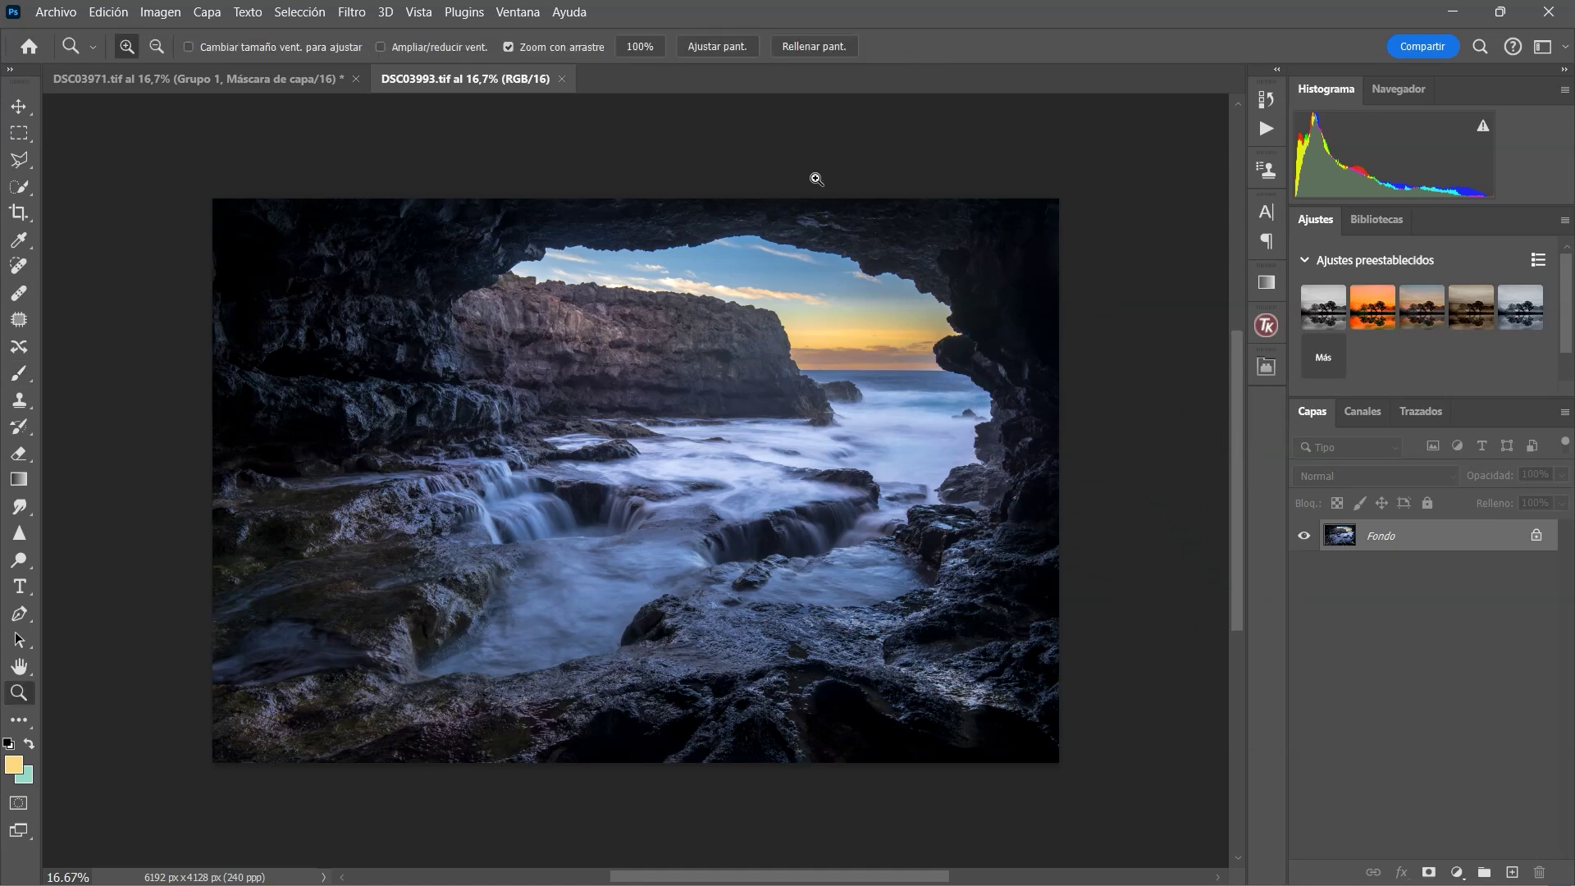
left_click(702, 42)
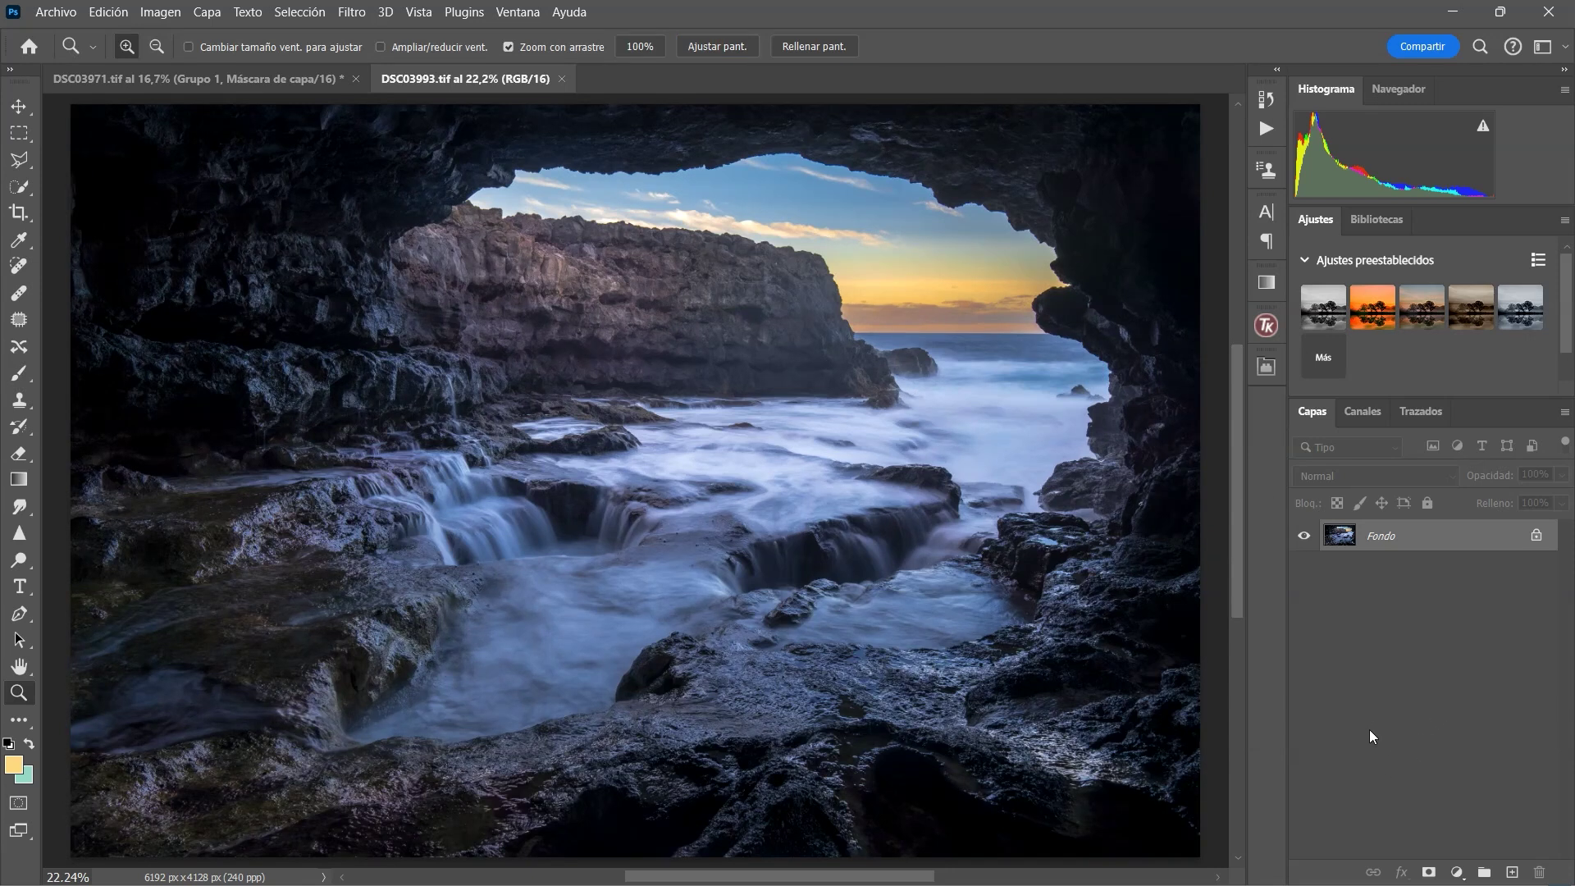
key("ctrl+j")
key("ctrl+j")
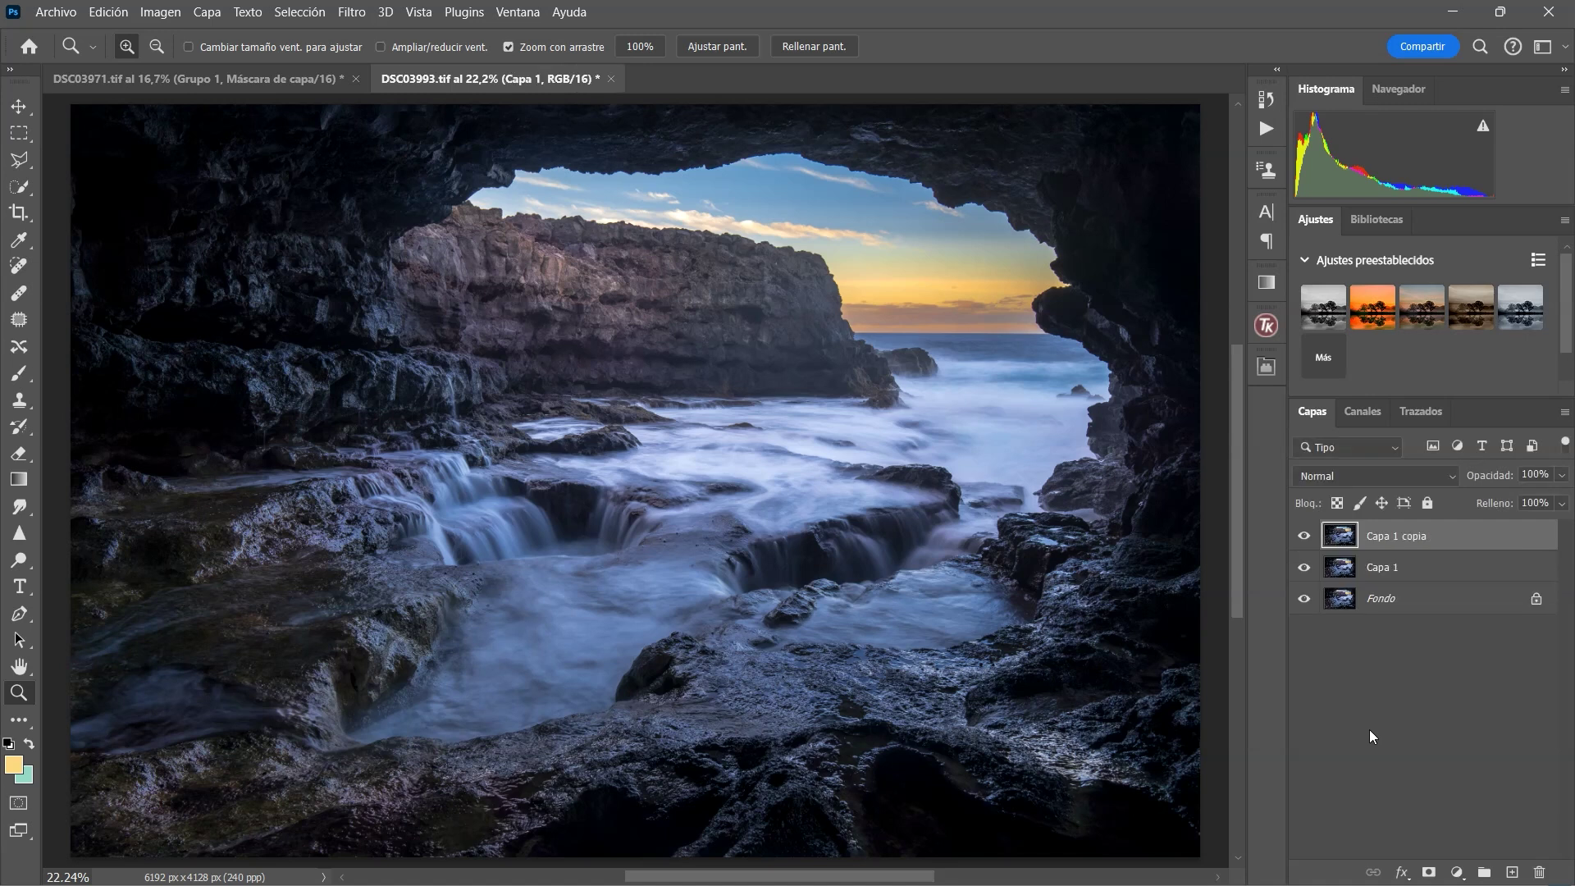
left_click(1304, 536)
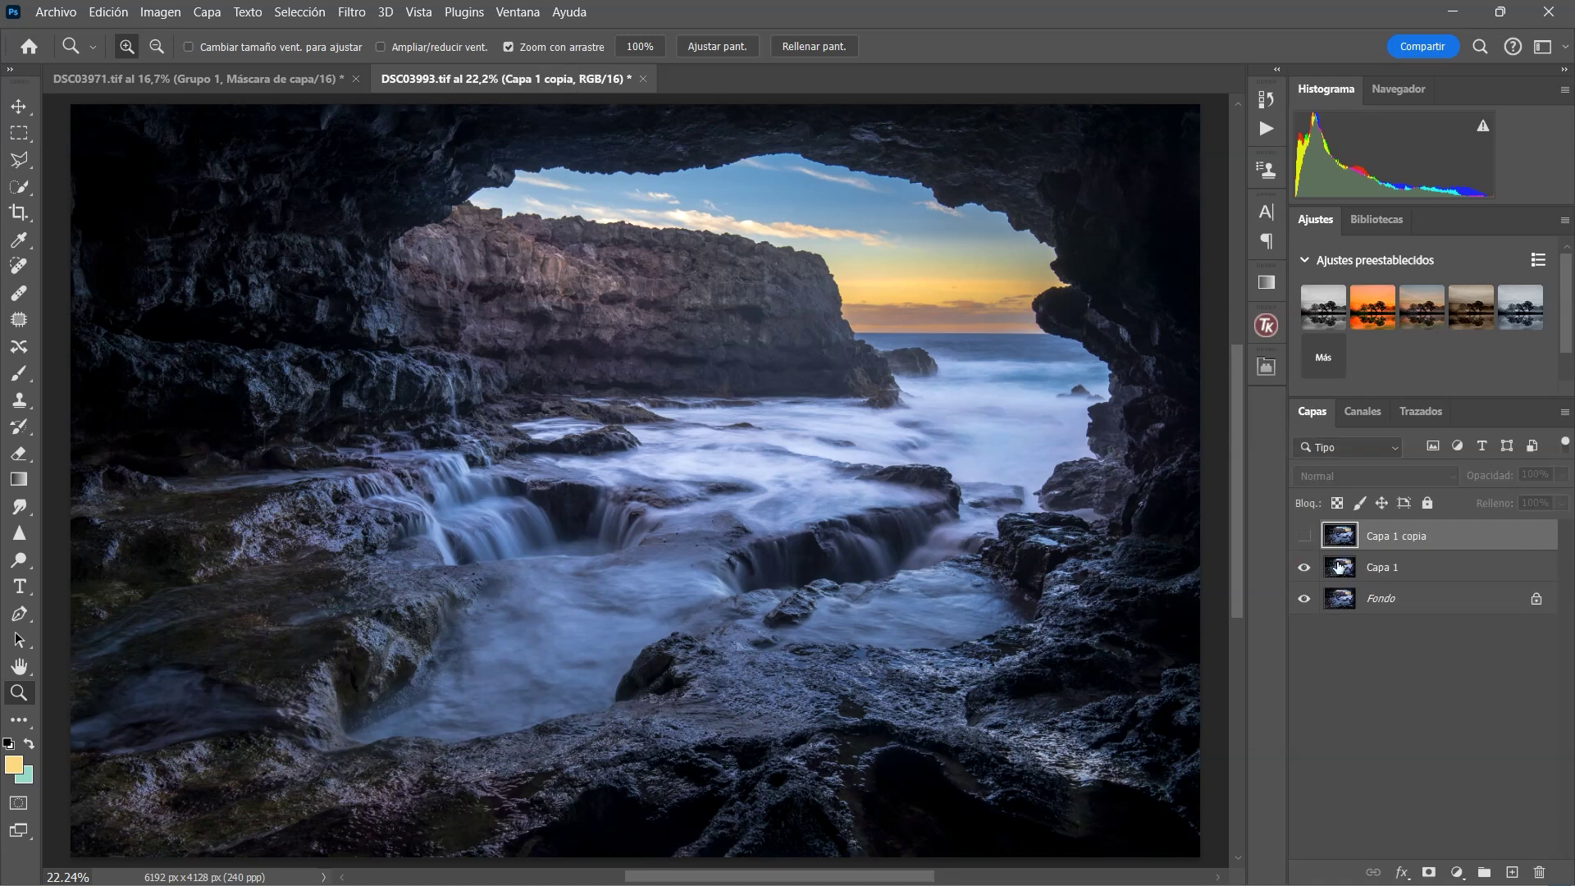
Set the lower copy of the sea cave background to the Trama blend mode.
left_click(1371, 574)
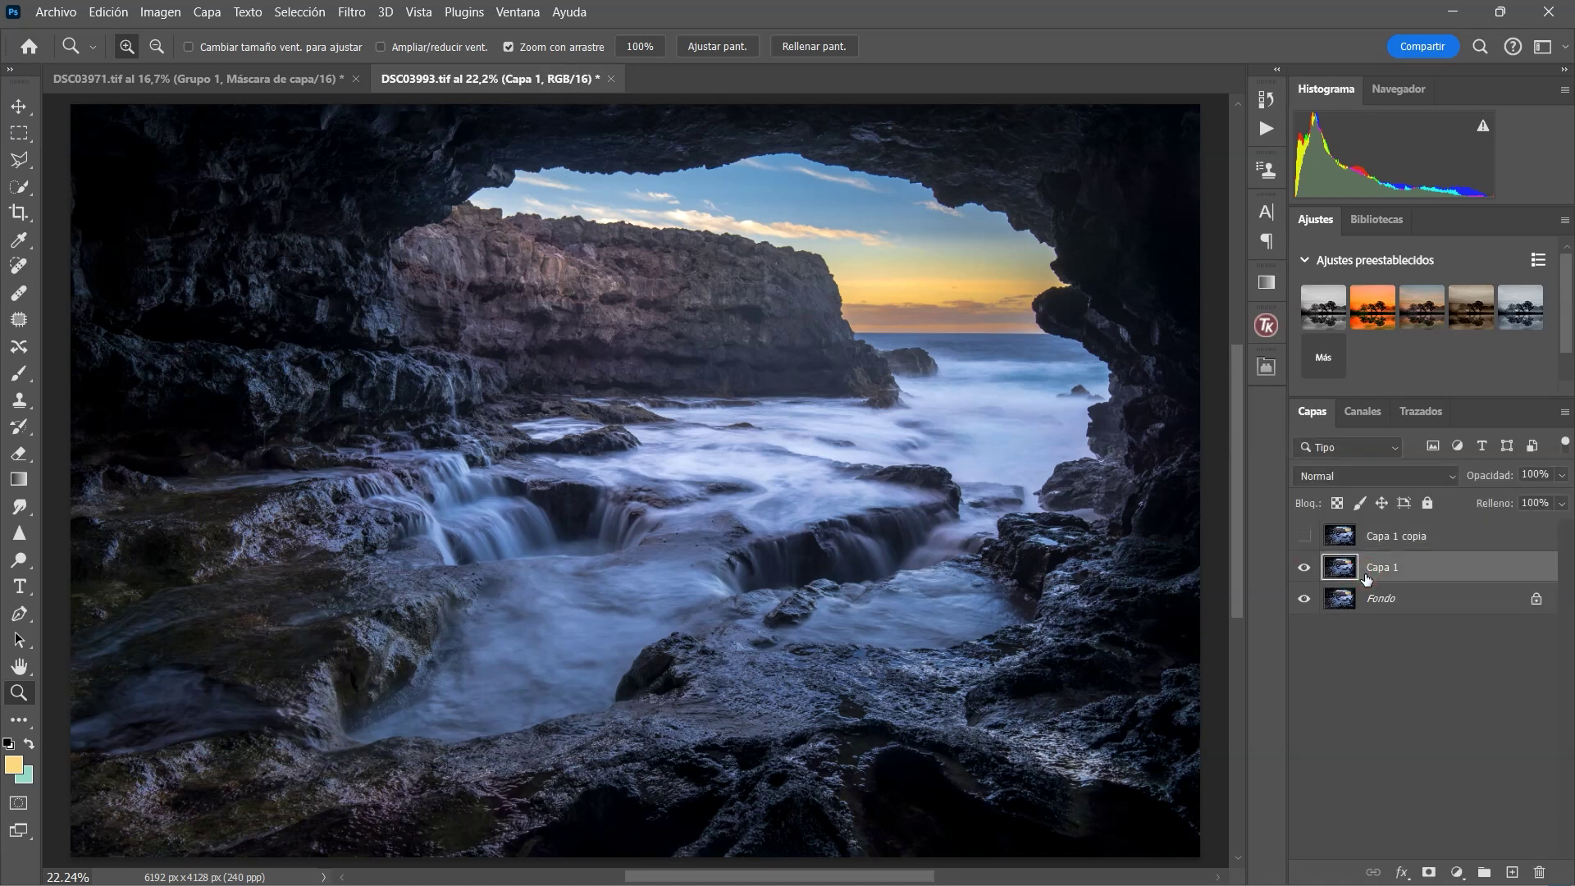
left_click(1390, 474)
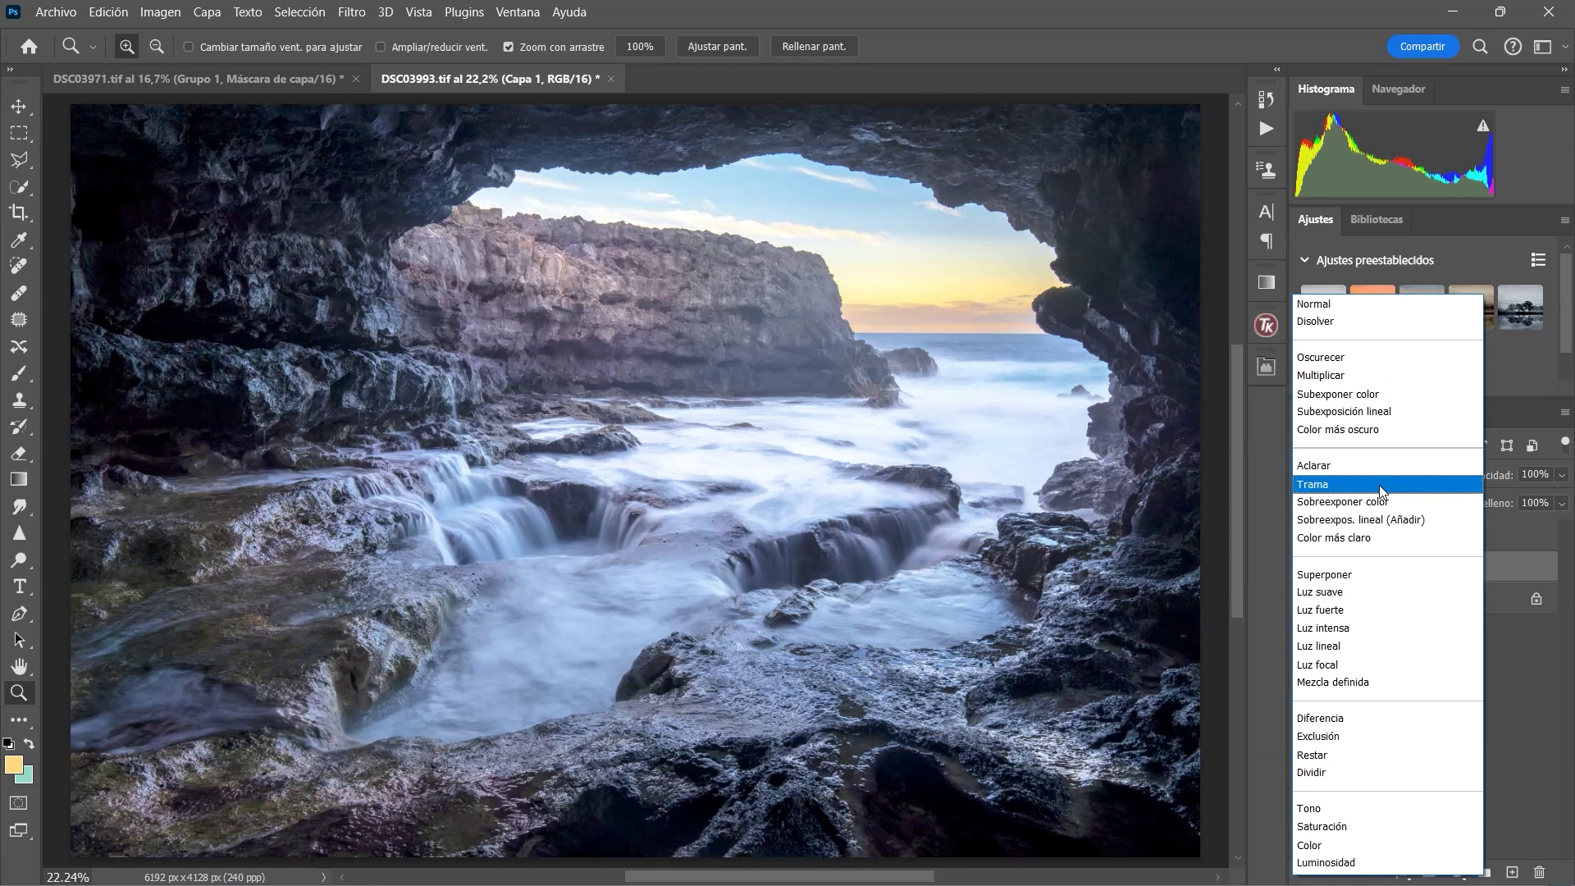
left_click(1379, 485)
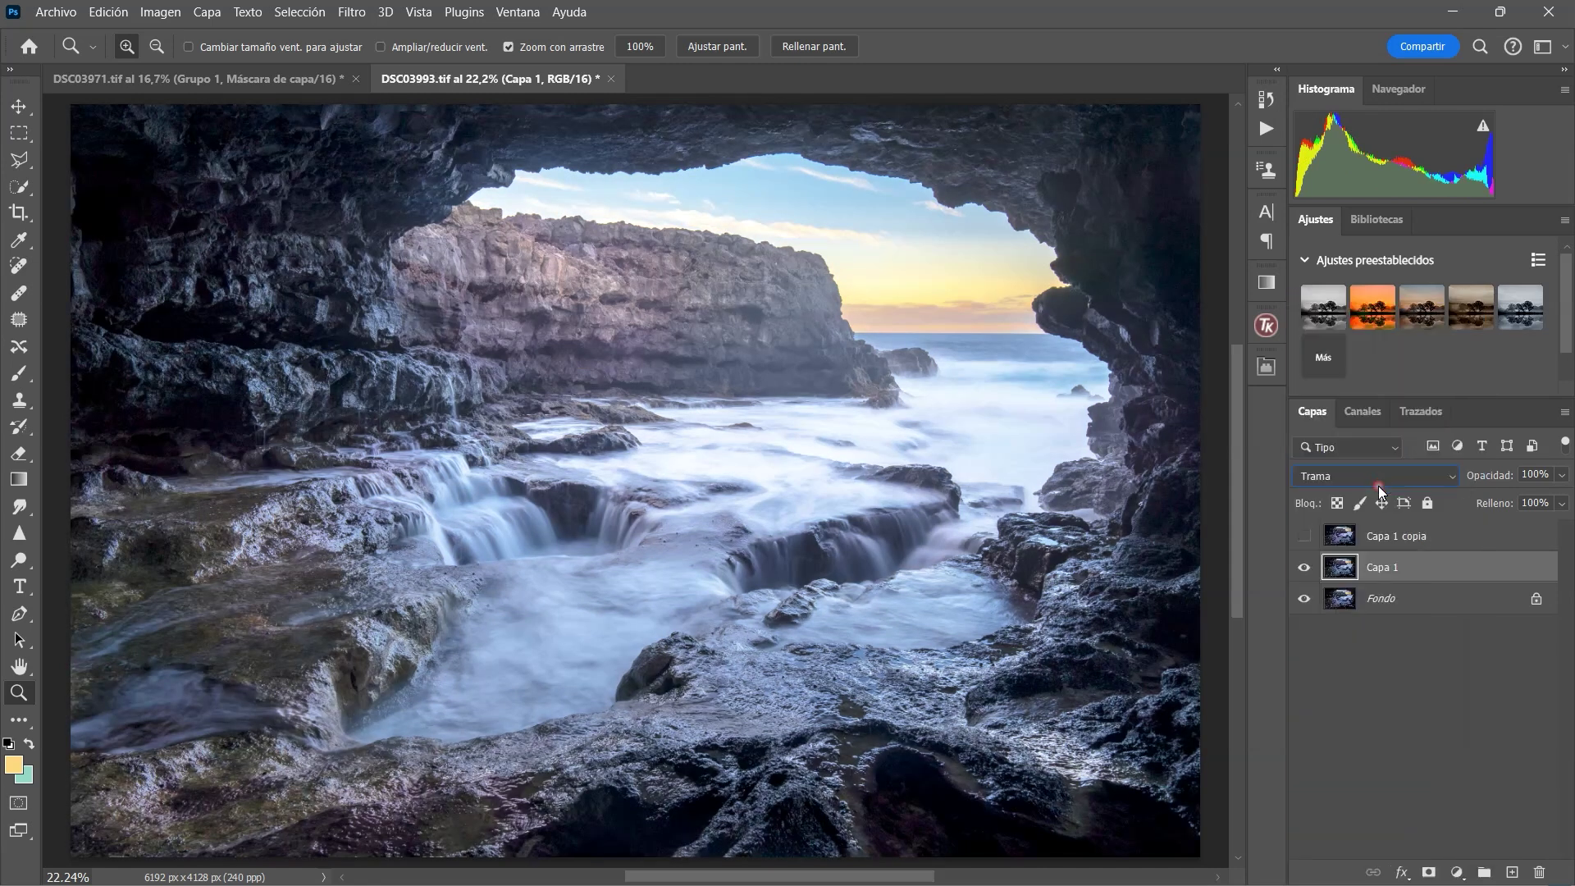
Show the upper copy of the sea cave background and apply a Gaussian blur with a 30-pixel radius to it.
left_click(1303, 537)
left_click(1385, 538)
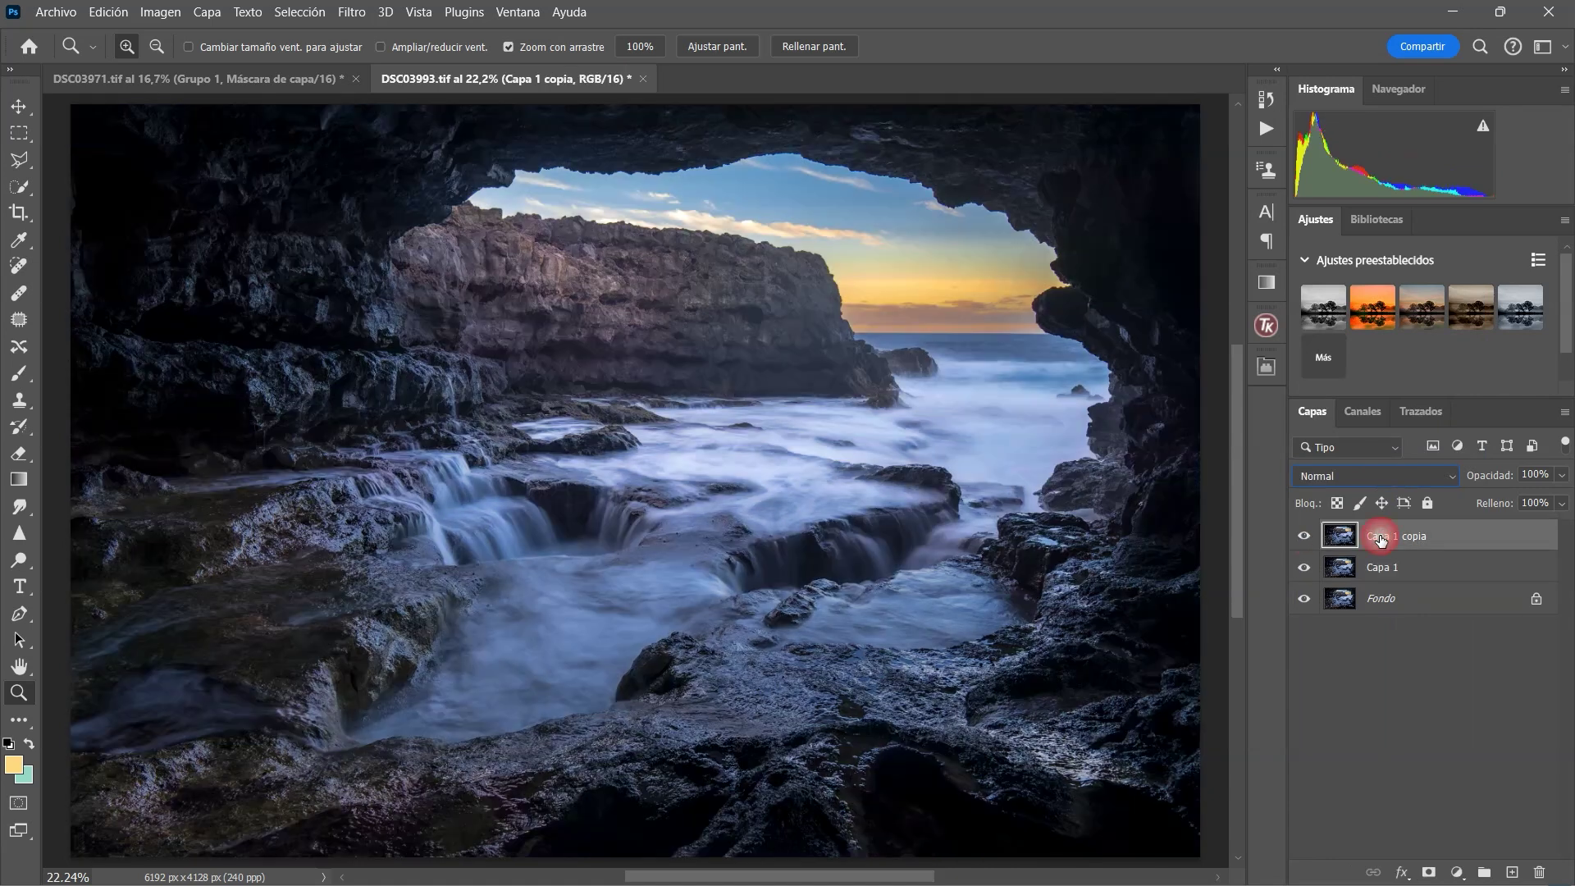
left_click(349, 18)
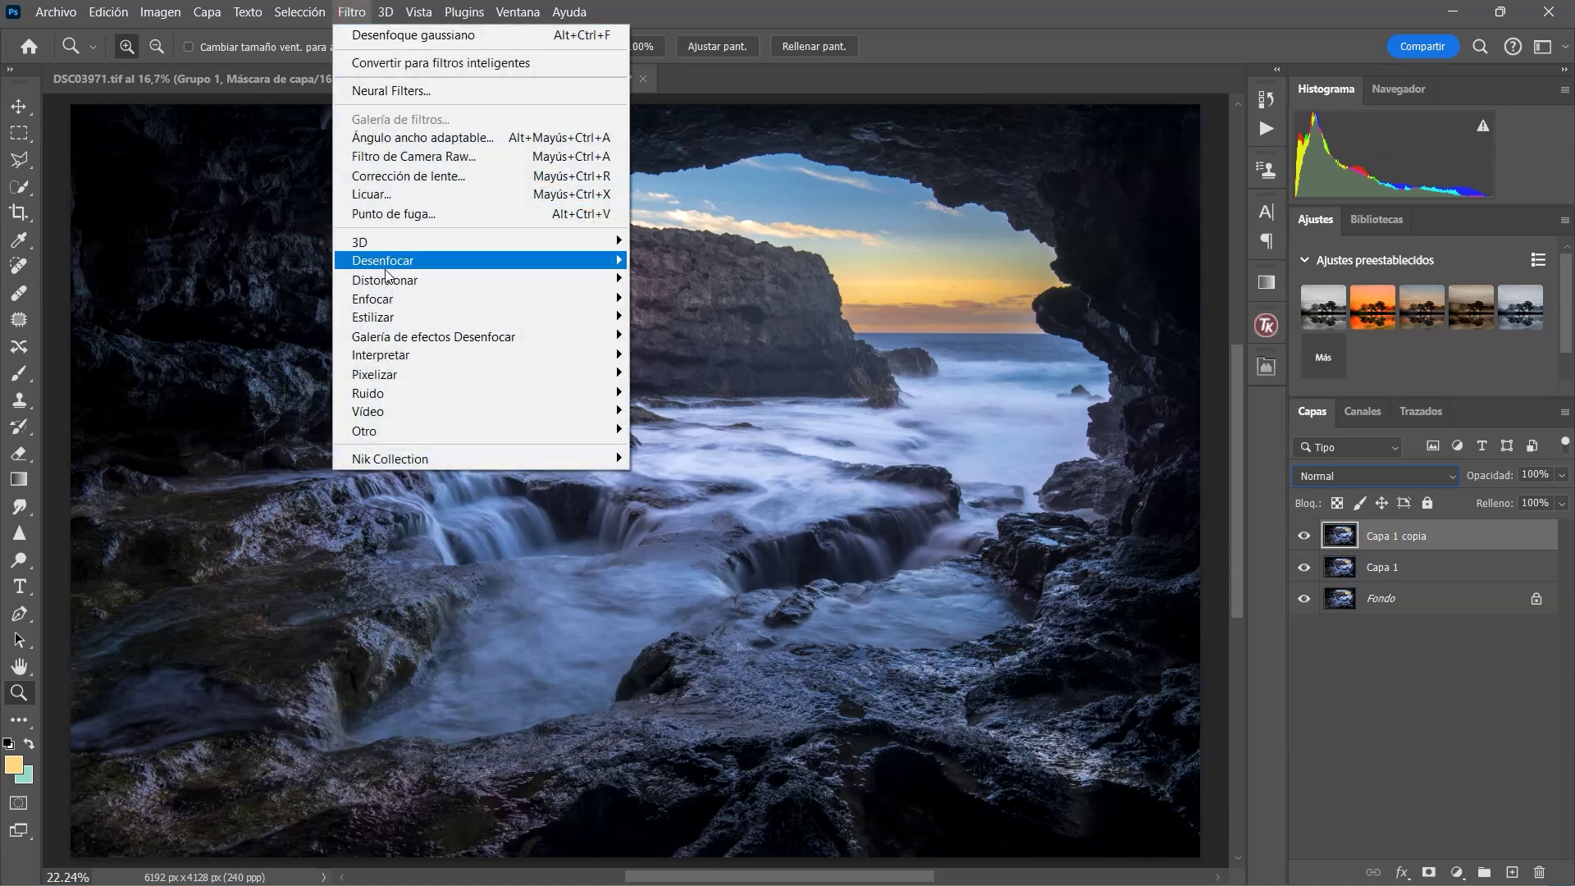
mouse_move(392, 282)
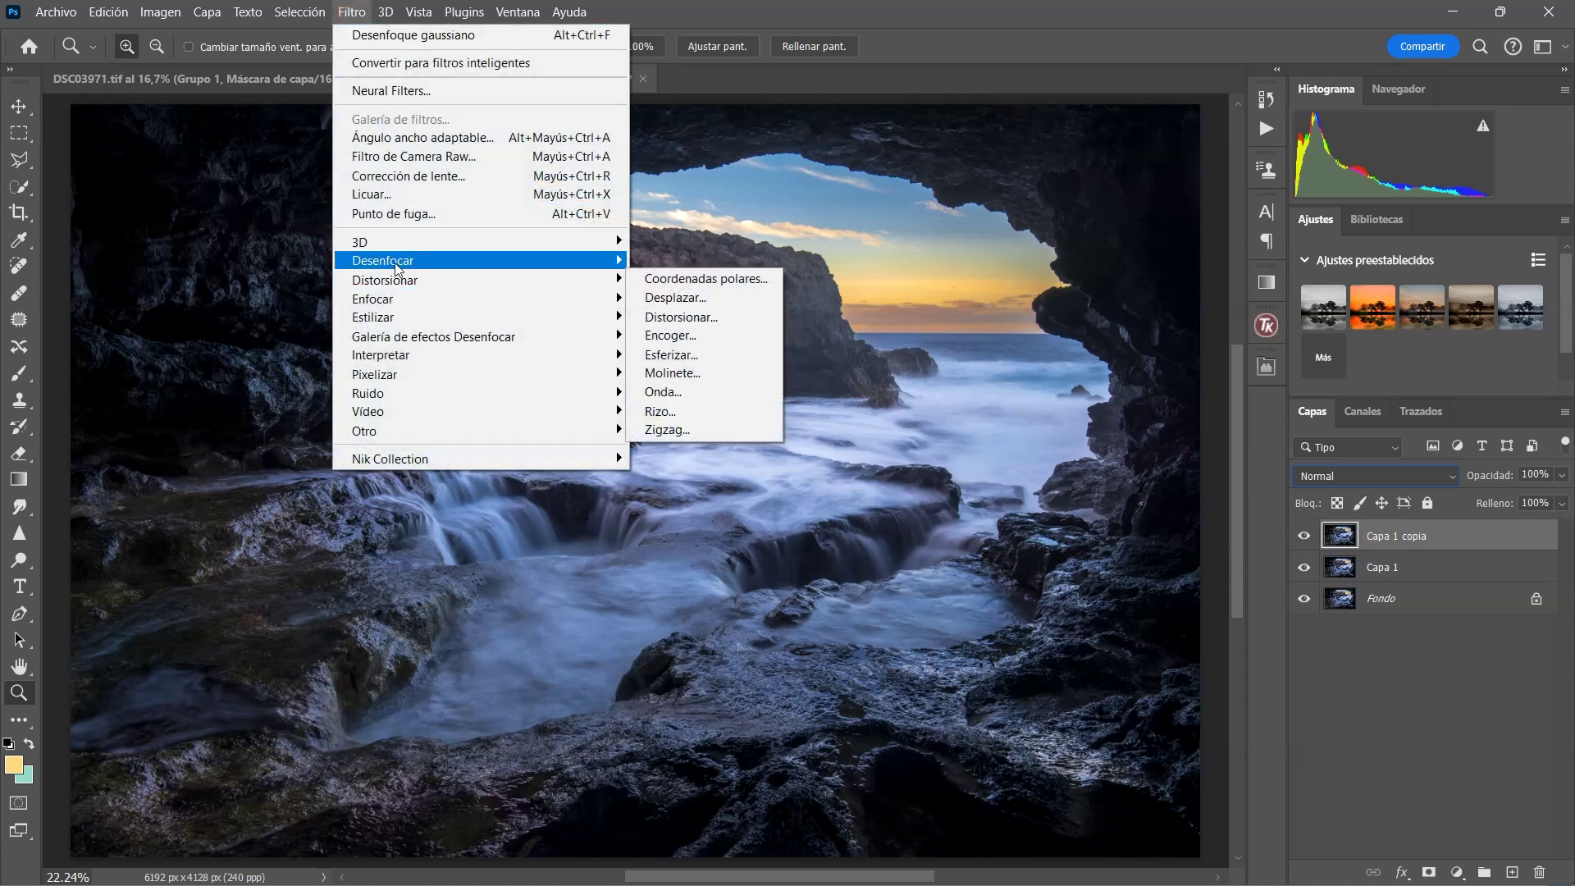
mouse_move(435, 263)
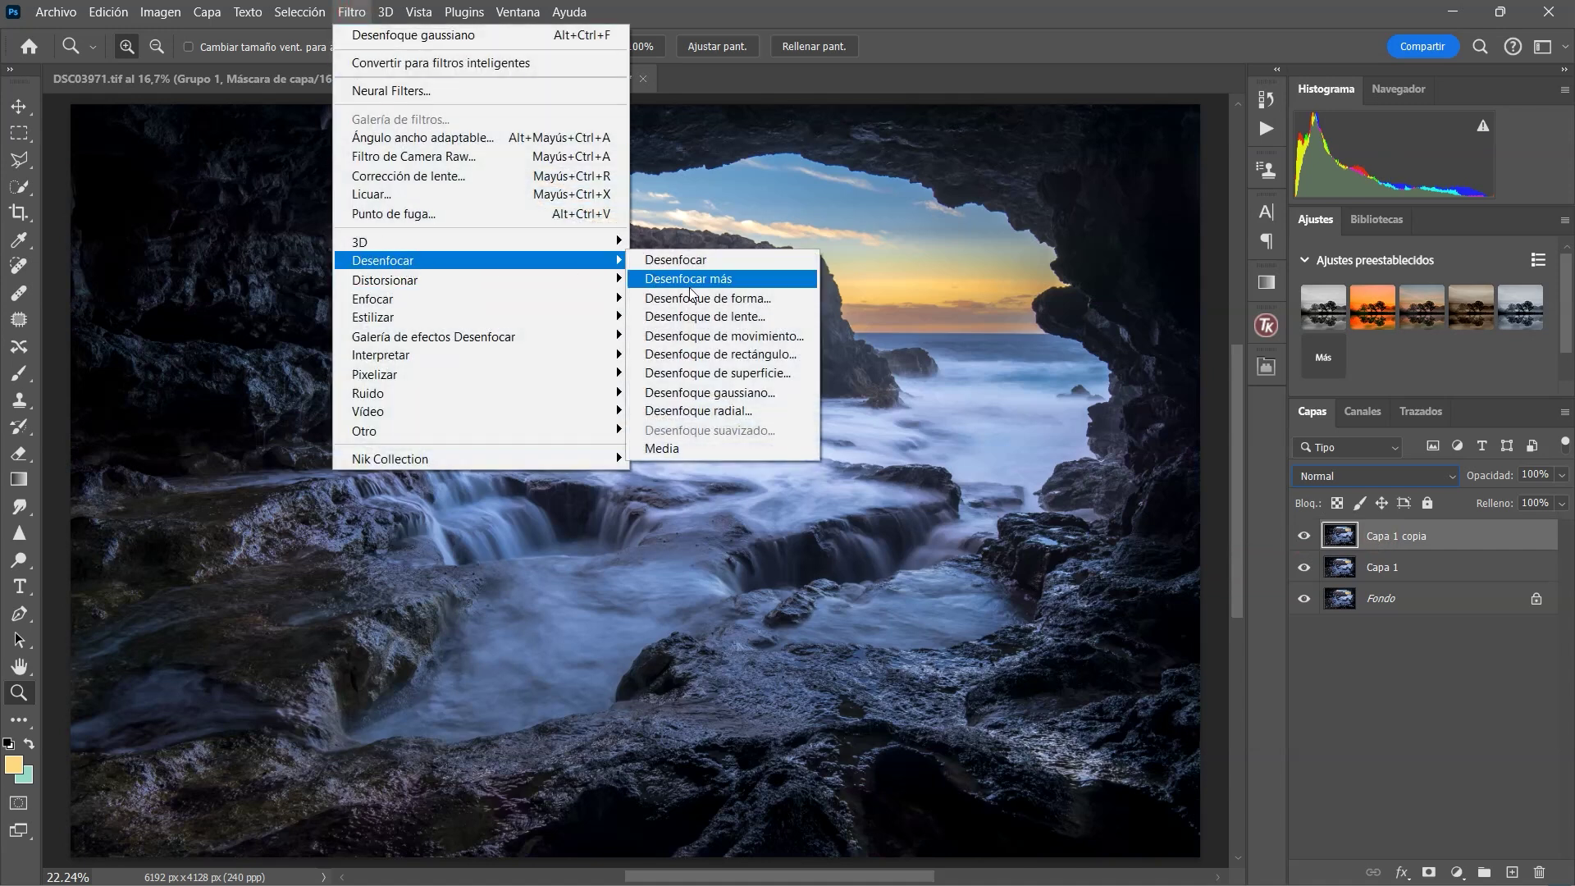
left_click(710, 392)
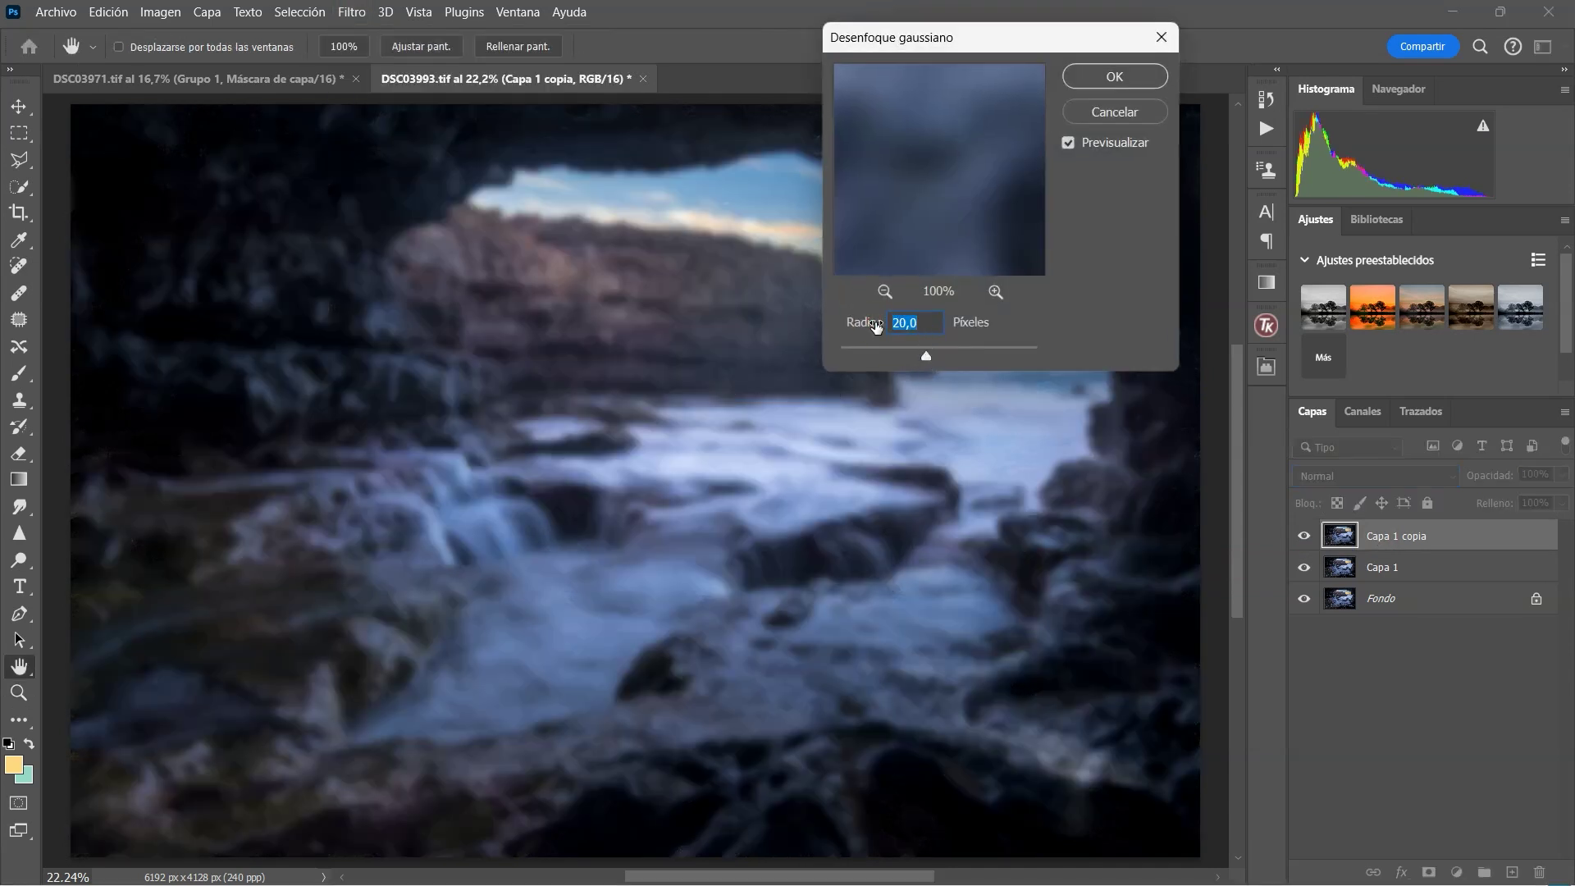
type("30")
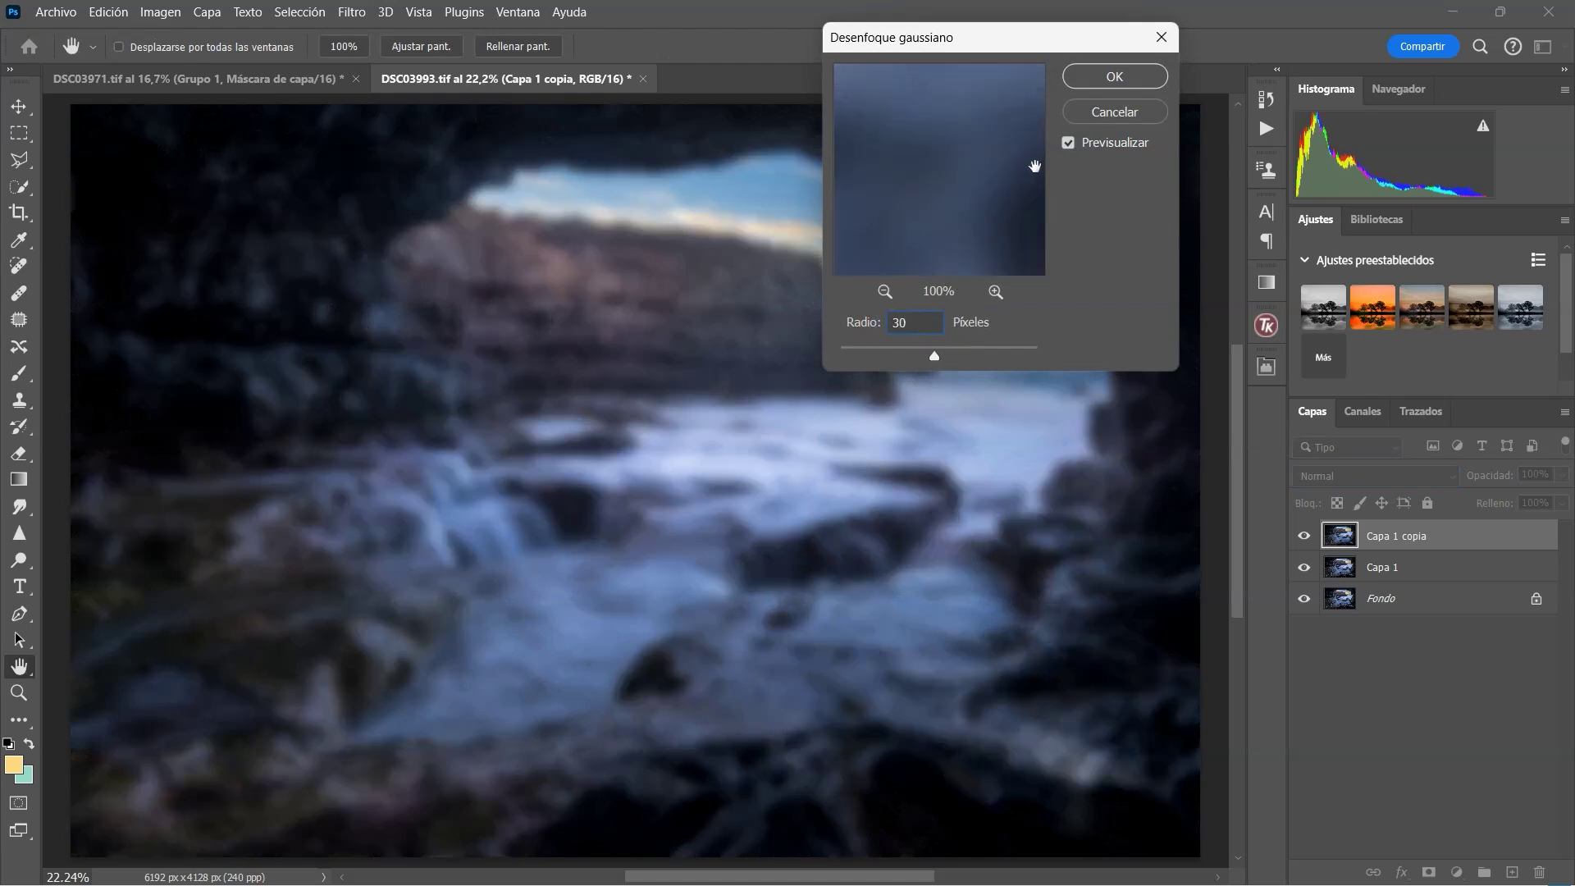
left_click(1125, 78)
Set the blurred upper copy's blend mode to Multiplicar and reduce its opacity.
left_click(1375, 471)
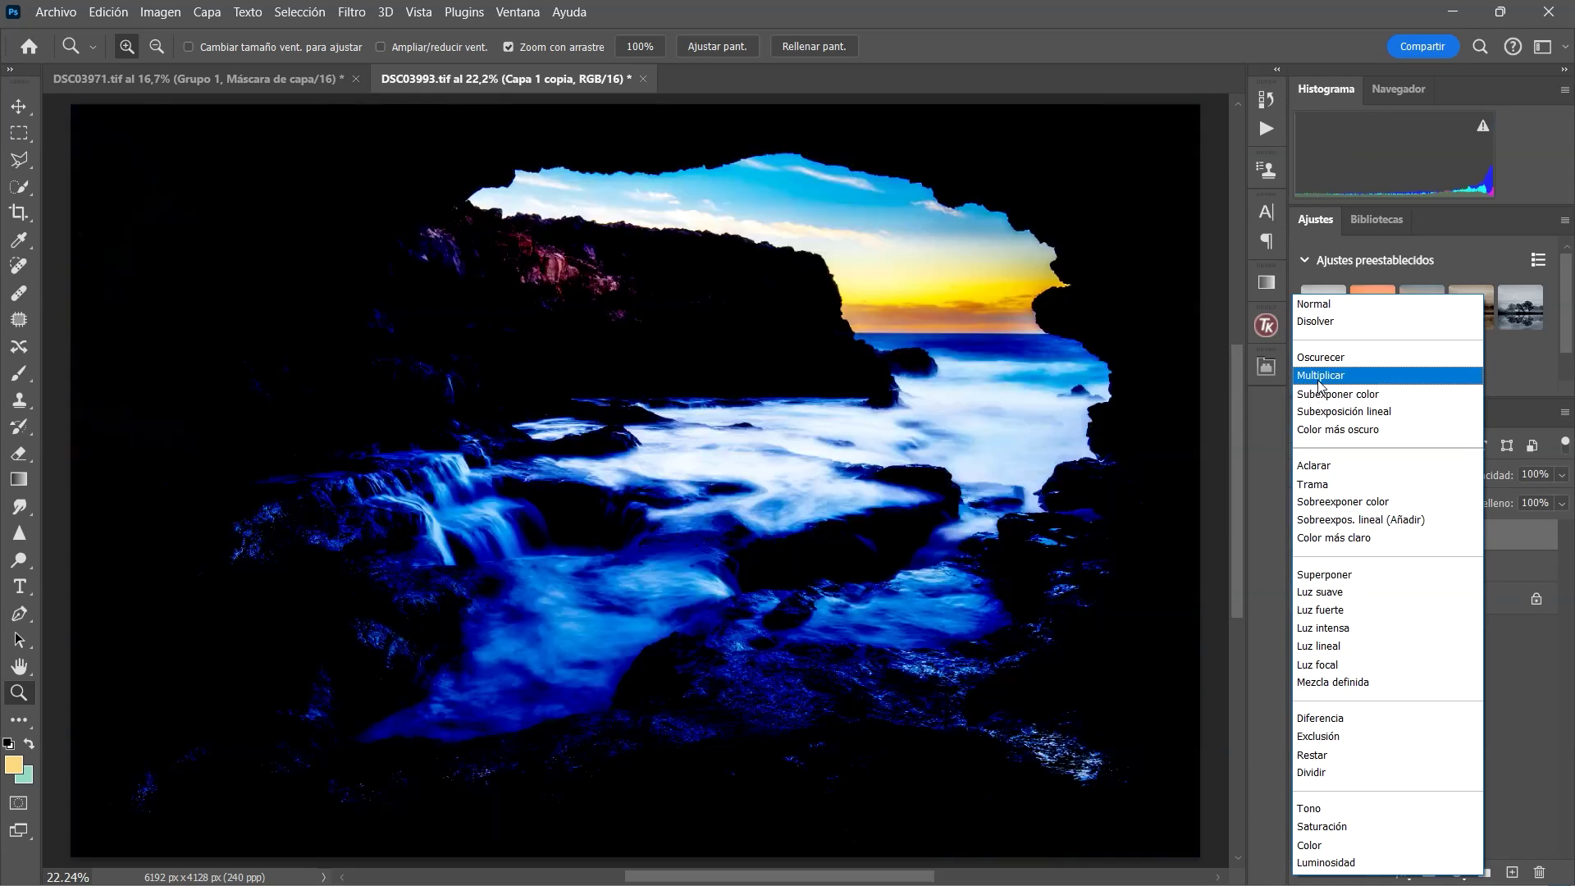
left_click(1320, 376)
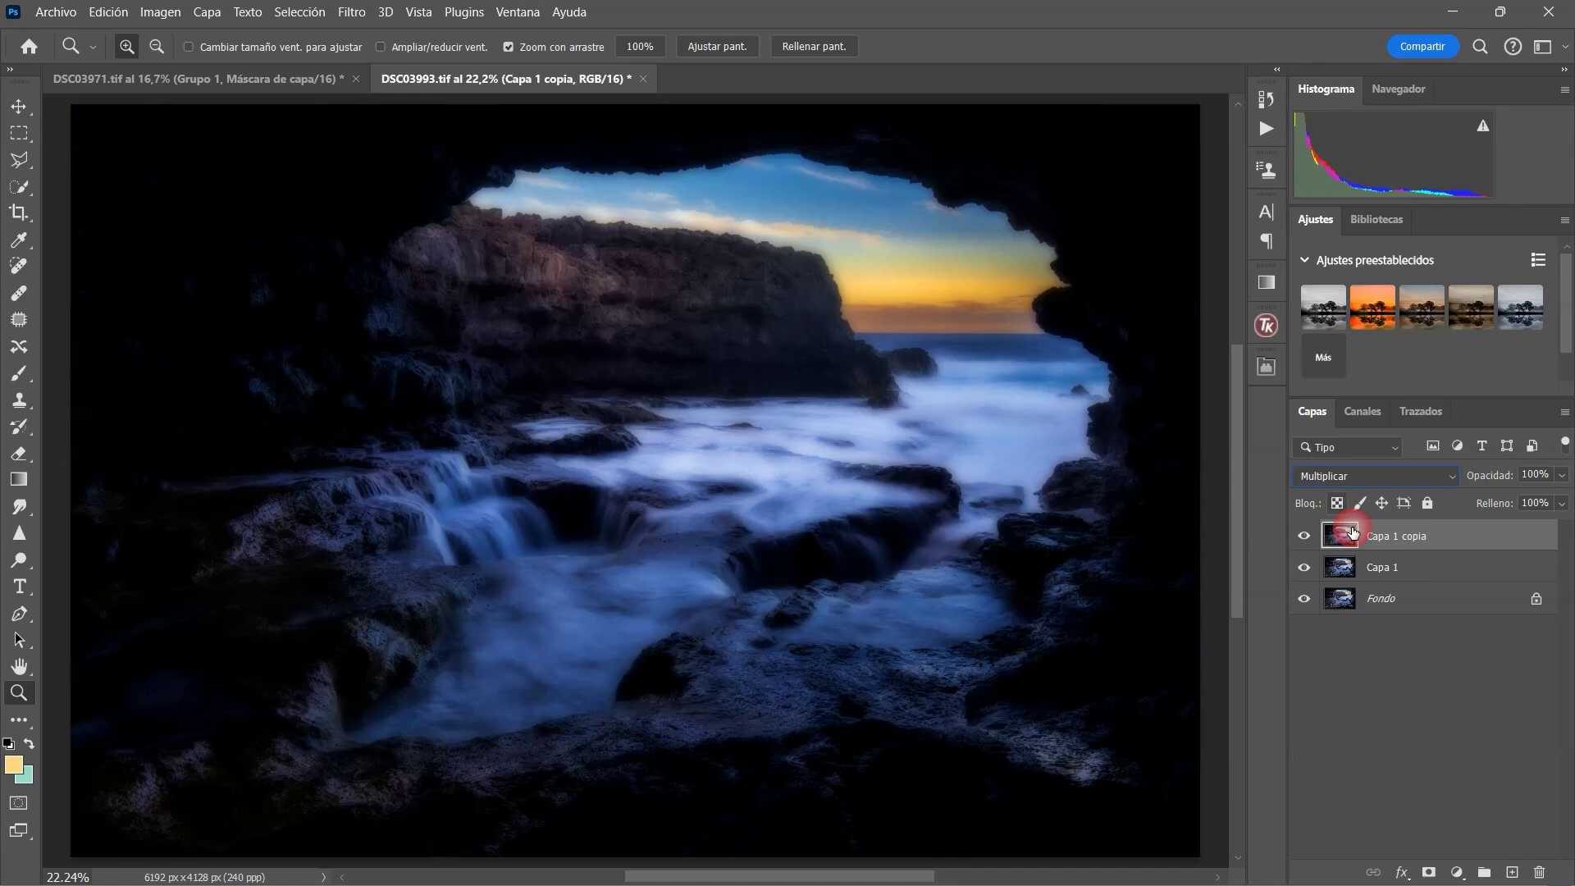
left_click_drag(1499, 476, 1455, 478)
Balance the two copies by lowering the opacity of the Trama copy to 49% and the Multiplicar copy to 45%.
left_click(1446, 567)
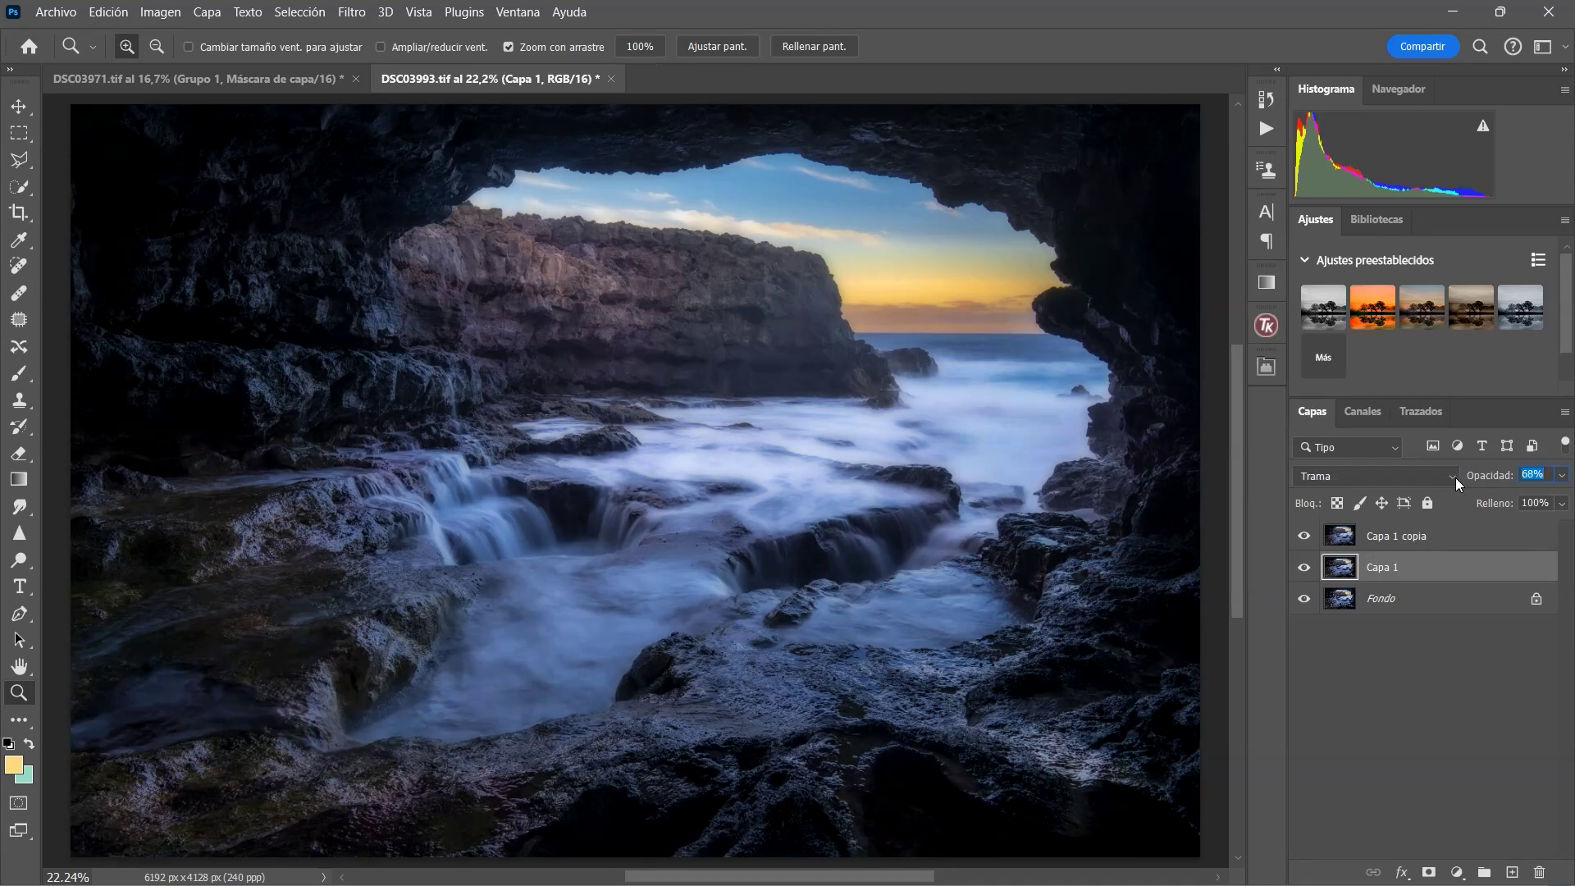
left_click(1444, 490)
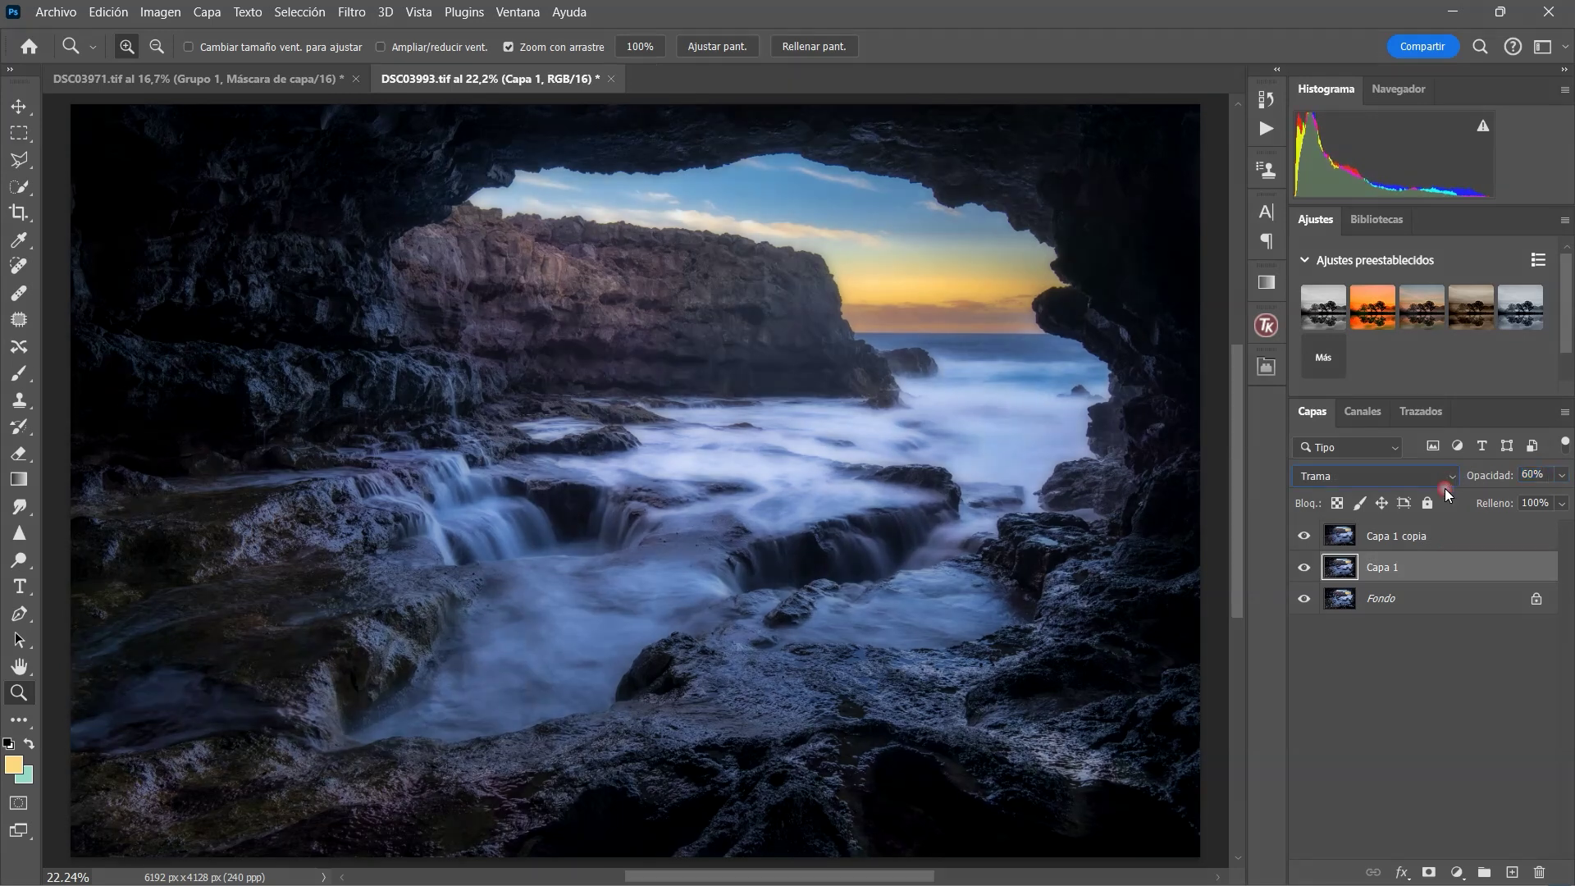
left_click(1408, 534)
left_click_drag(1485, 478, 1479, 482)
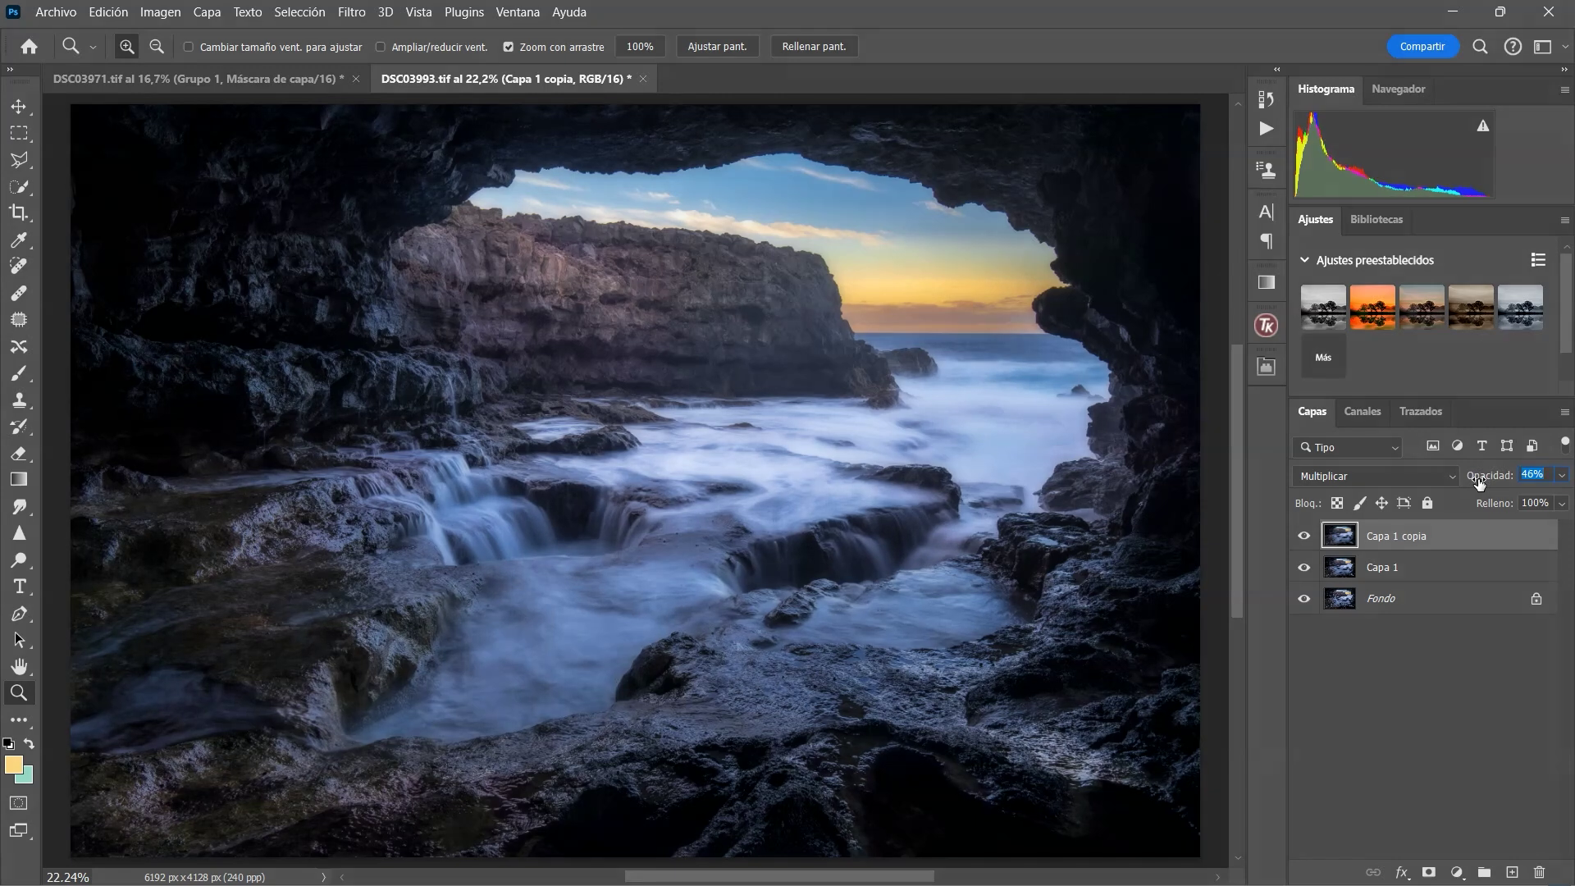
left_click(1400, 568)
mouse_move(1492, 481)
left_mouse_down()
mouse_move(1452, 490)
mouse_move(1480, 486)
left_mouse_up()
left_click(1431, 535)
key("alt+bracketleft")
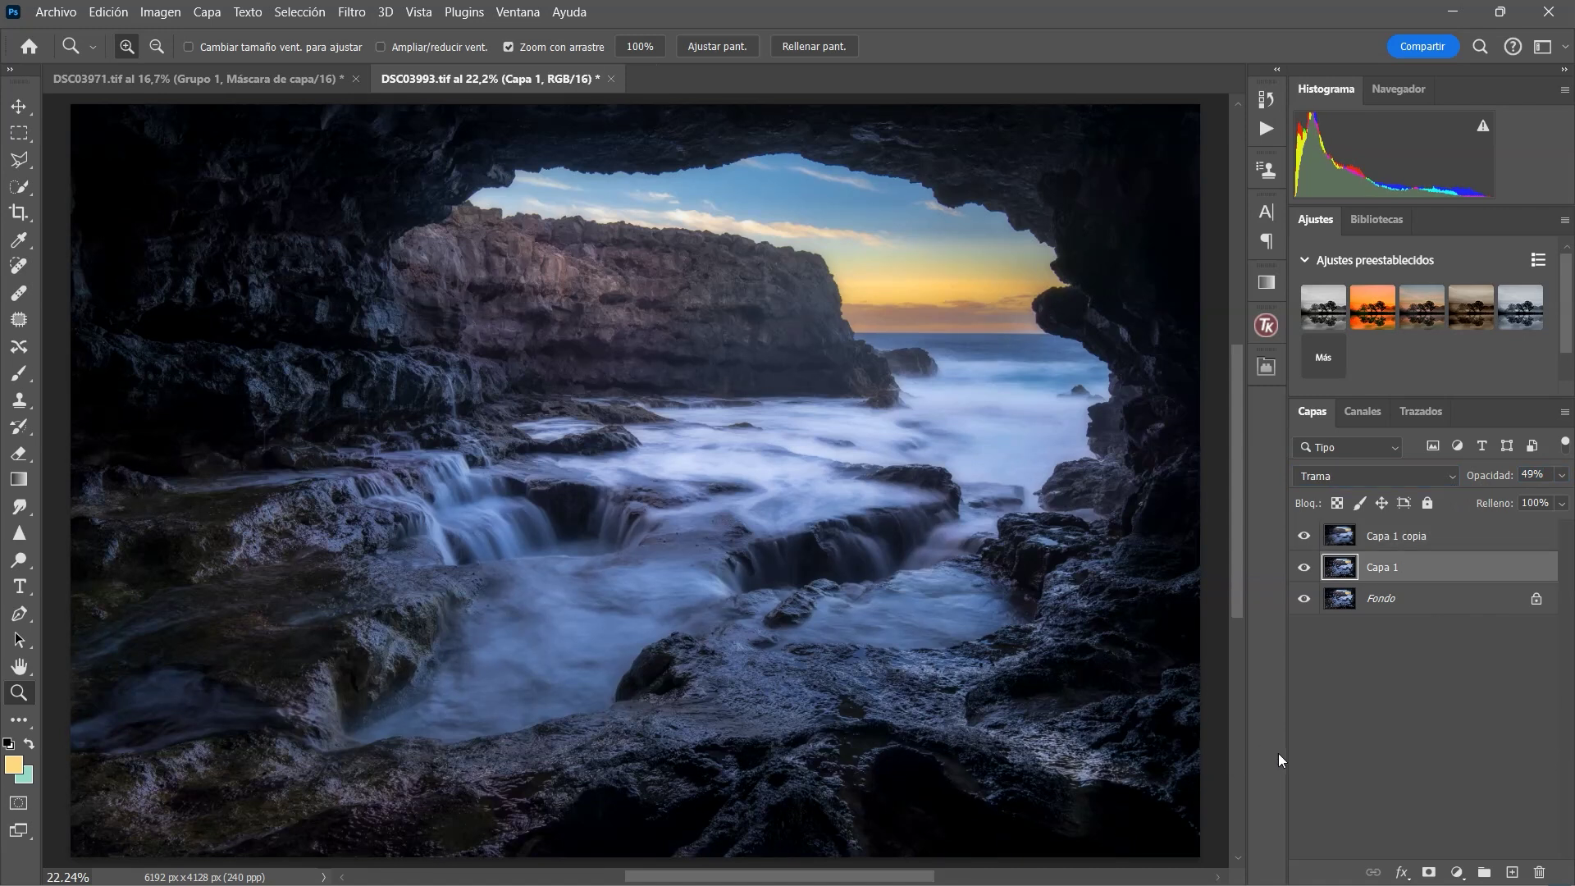
Group the Multiplicar and Trama copies of the sea cave photo together.
left_click(1399, 539)
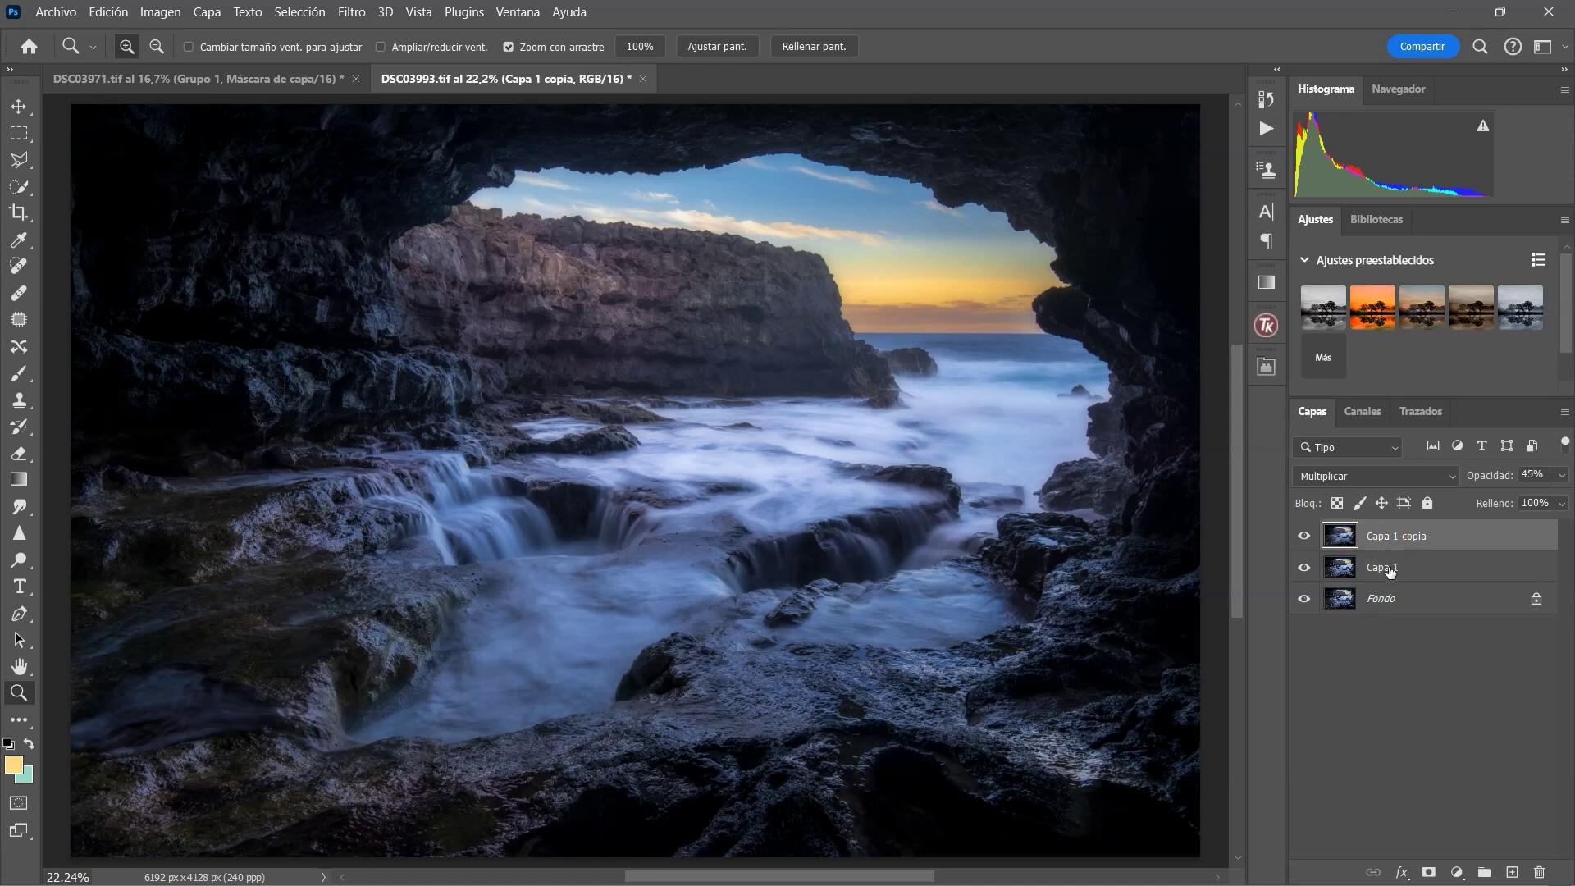
left_click(1389, 571, "shift")
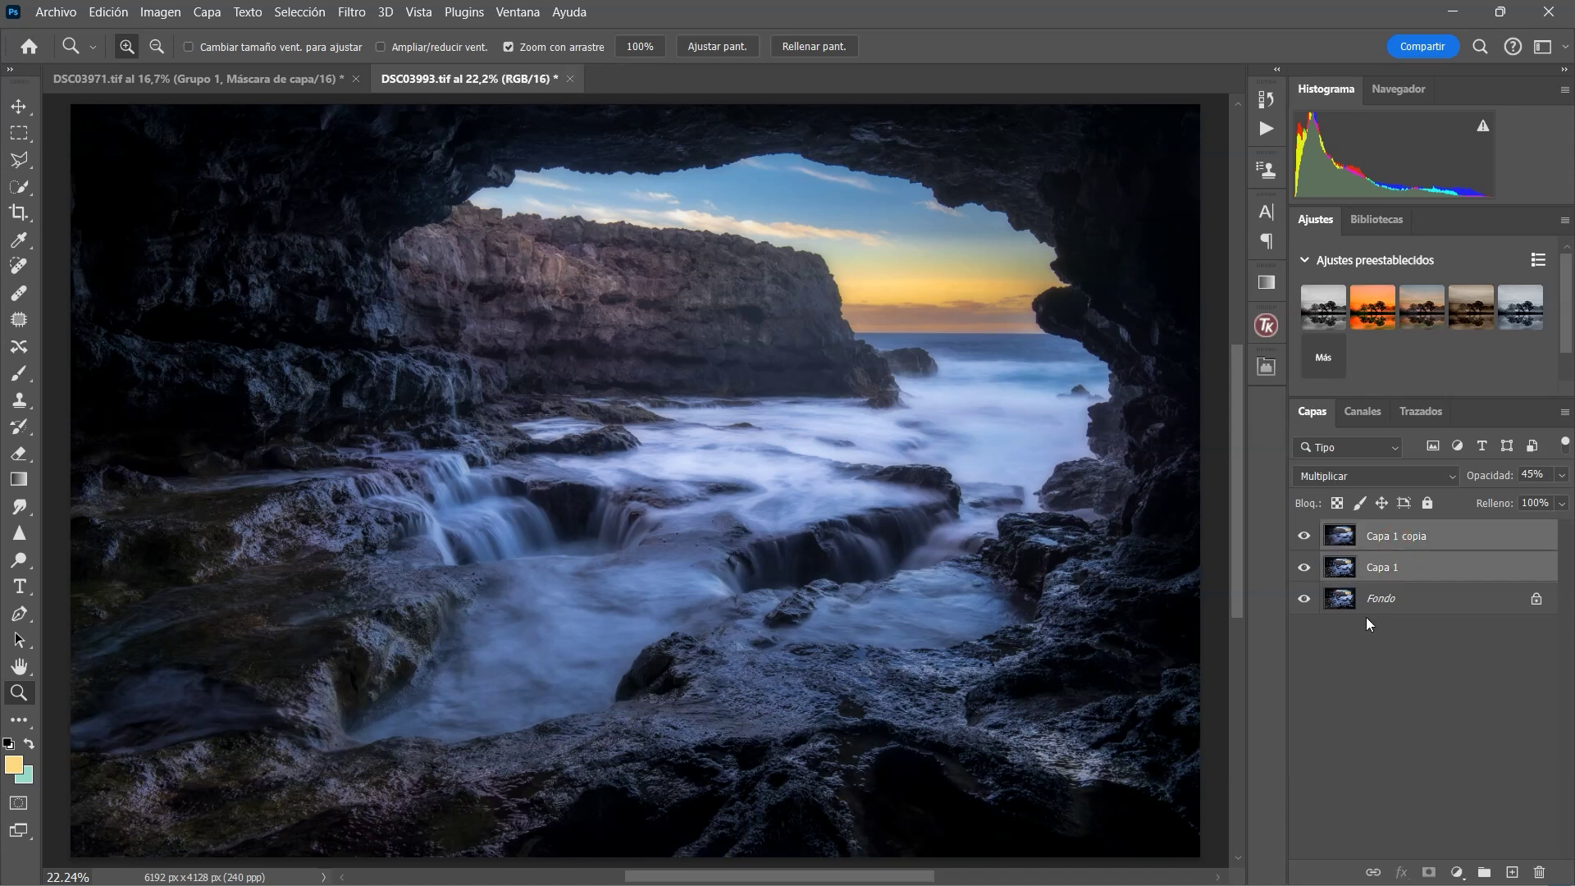
key("ctrl+g")
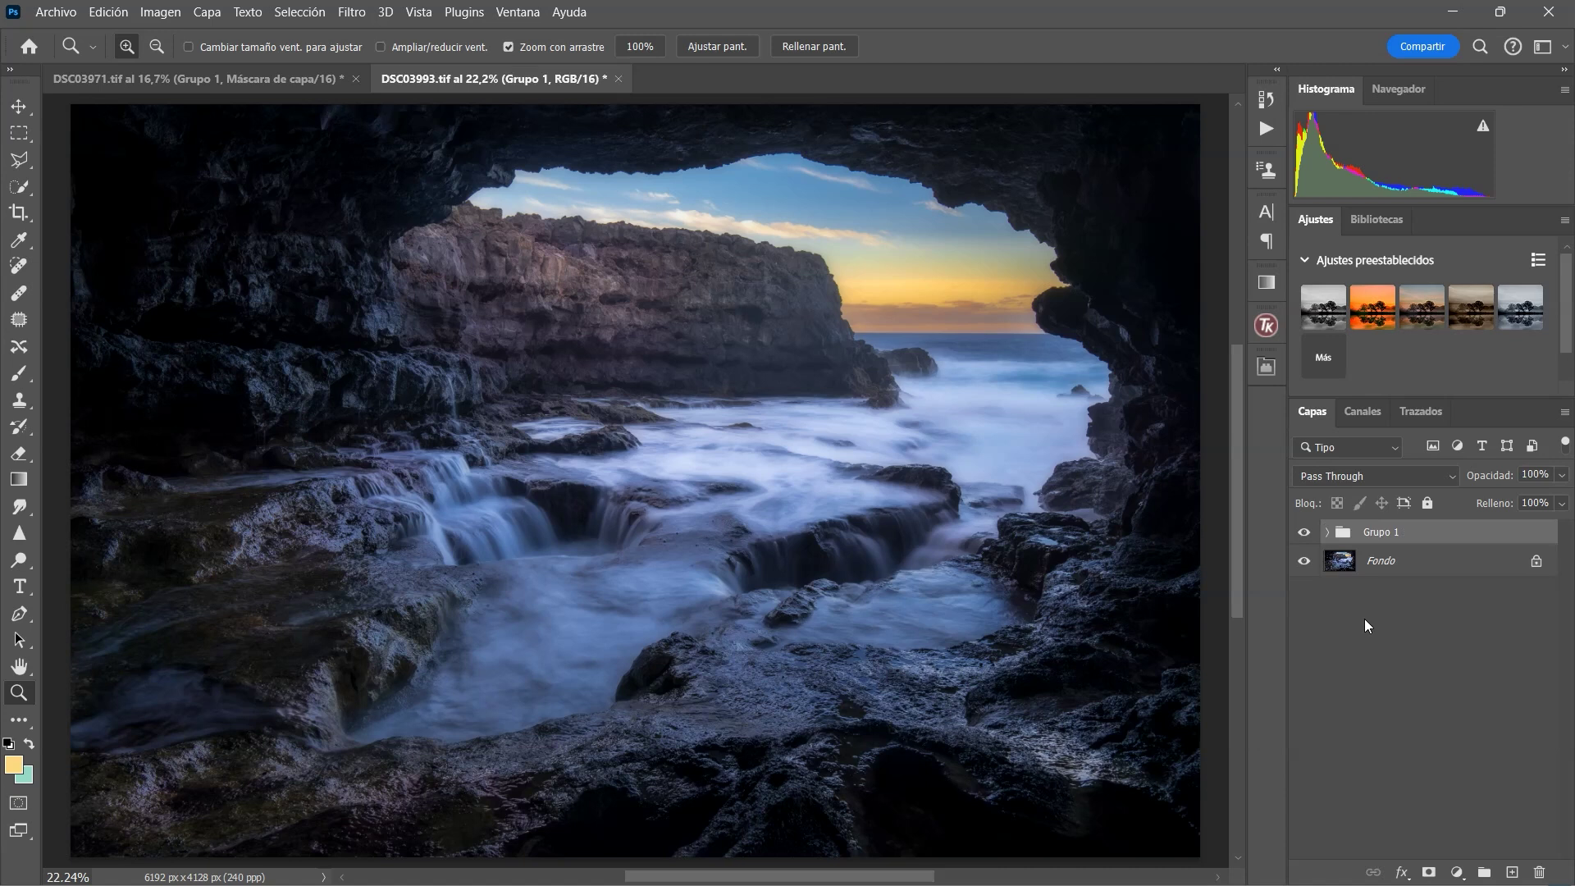
Look at the layers inside the new group and try varying the opacity of the whole group.
left_click(1326, 533)
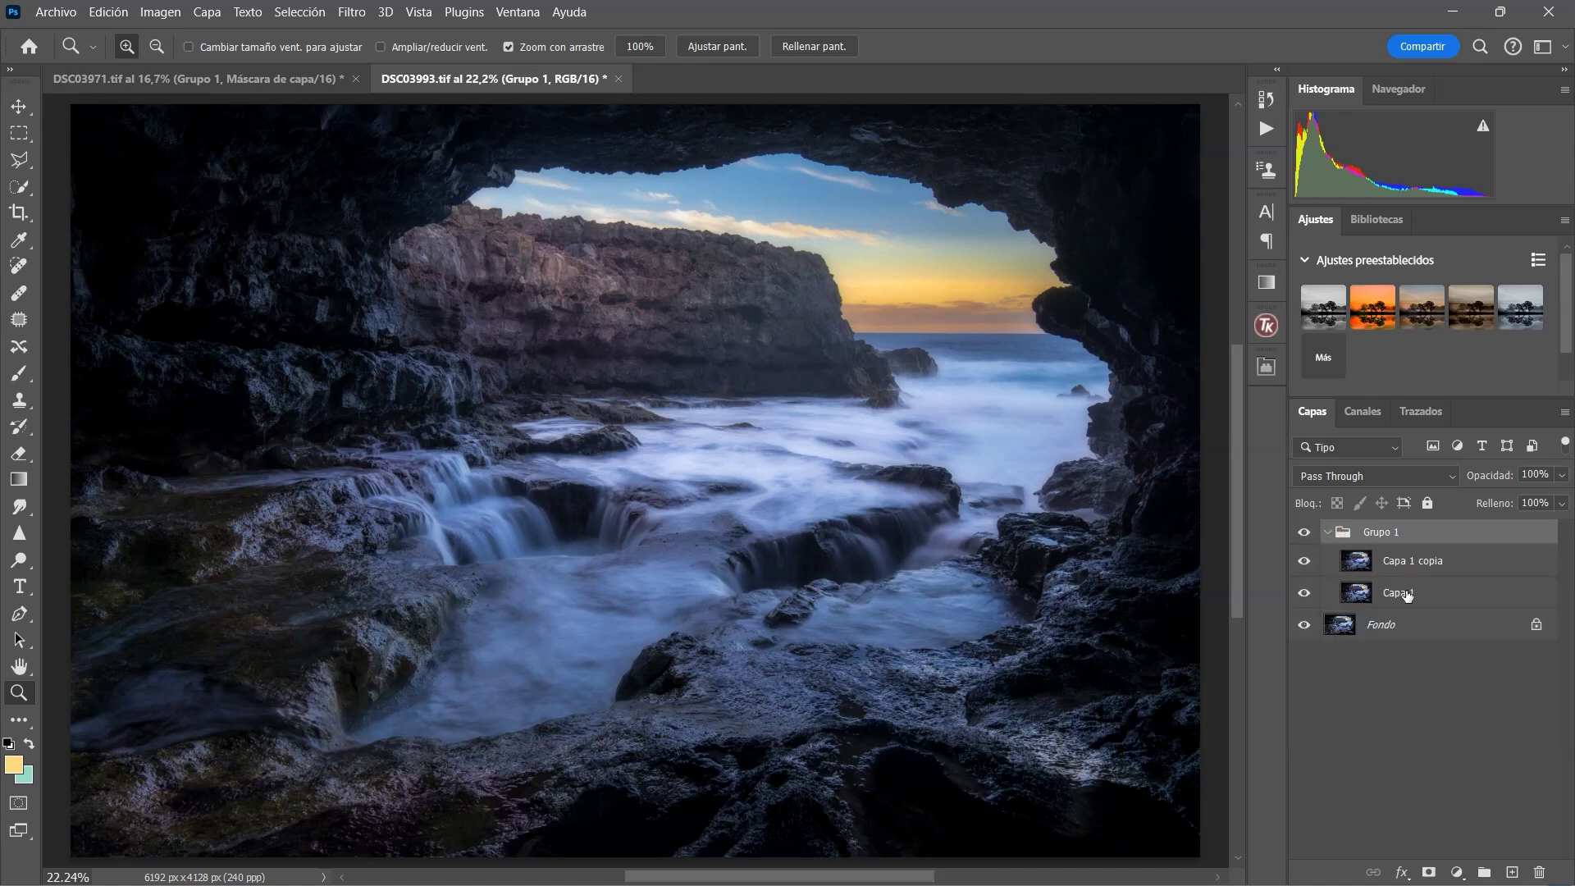
left_click(1327, 533)
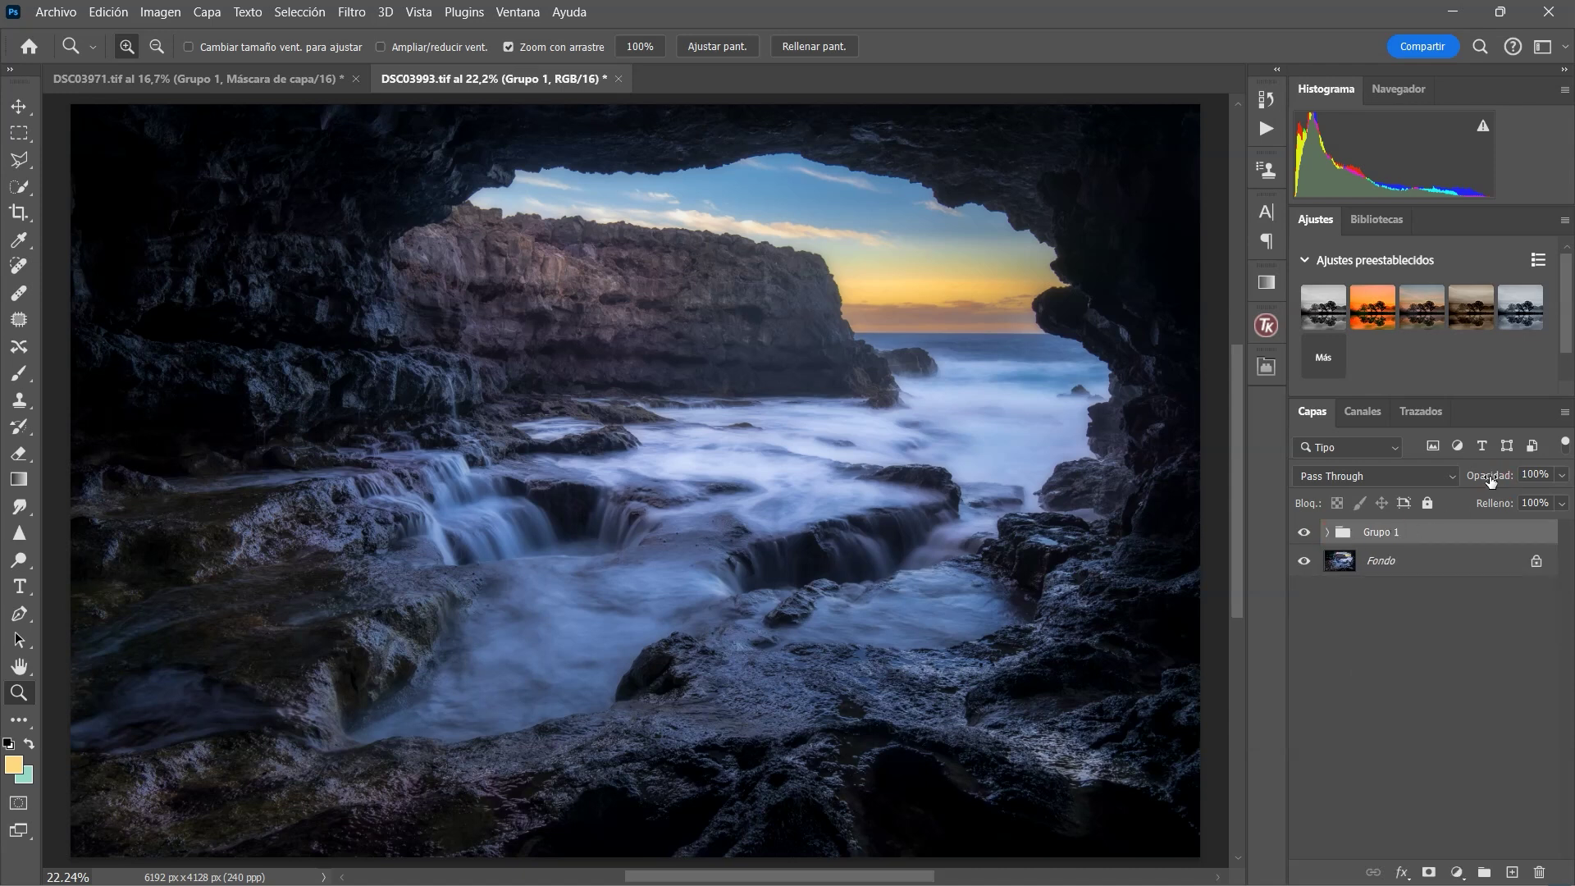
left_click_drag(1491, 481, 1522, 492)
Mask the group with black brush strokes over the foreground rocks and compare the sea cave photo with and without the effect.
left_click(1429, 871)
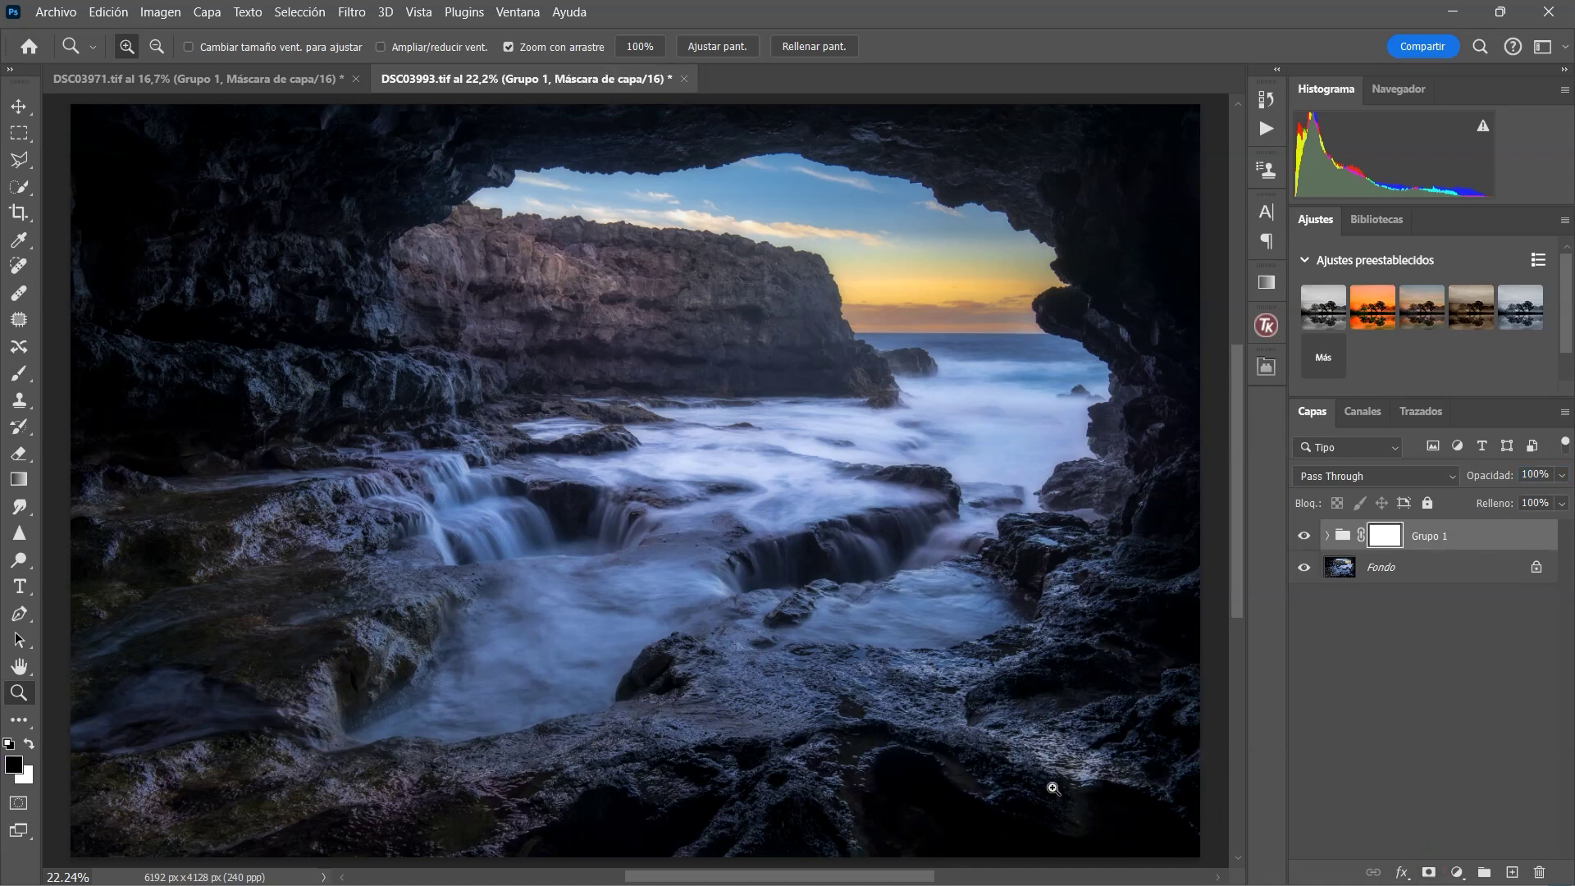
key("b")
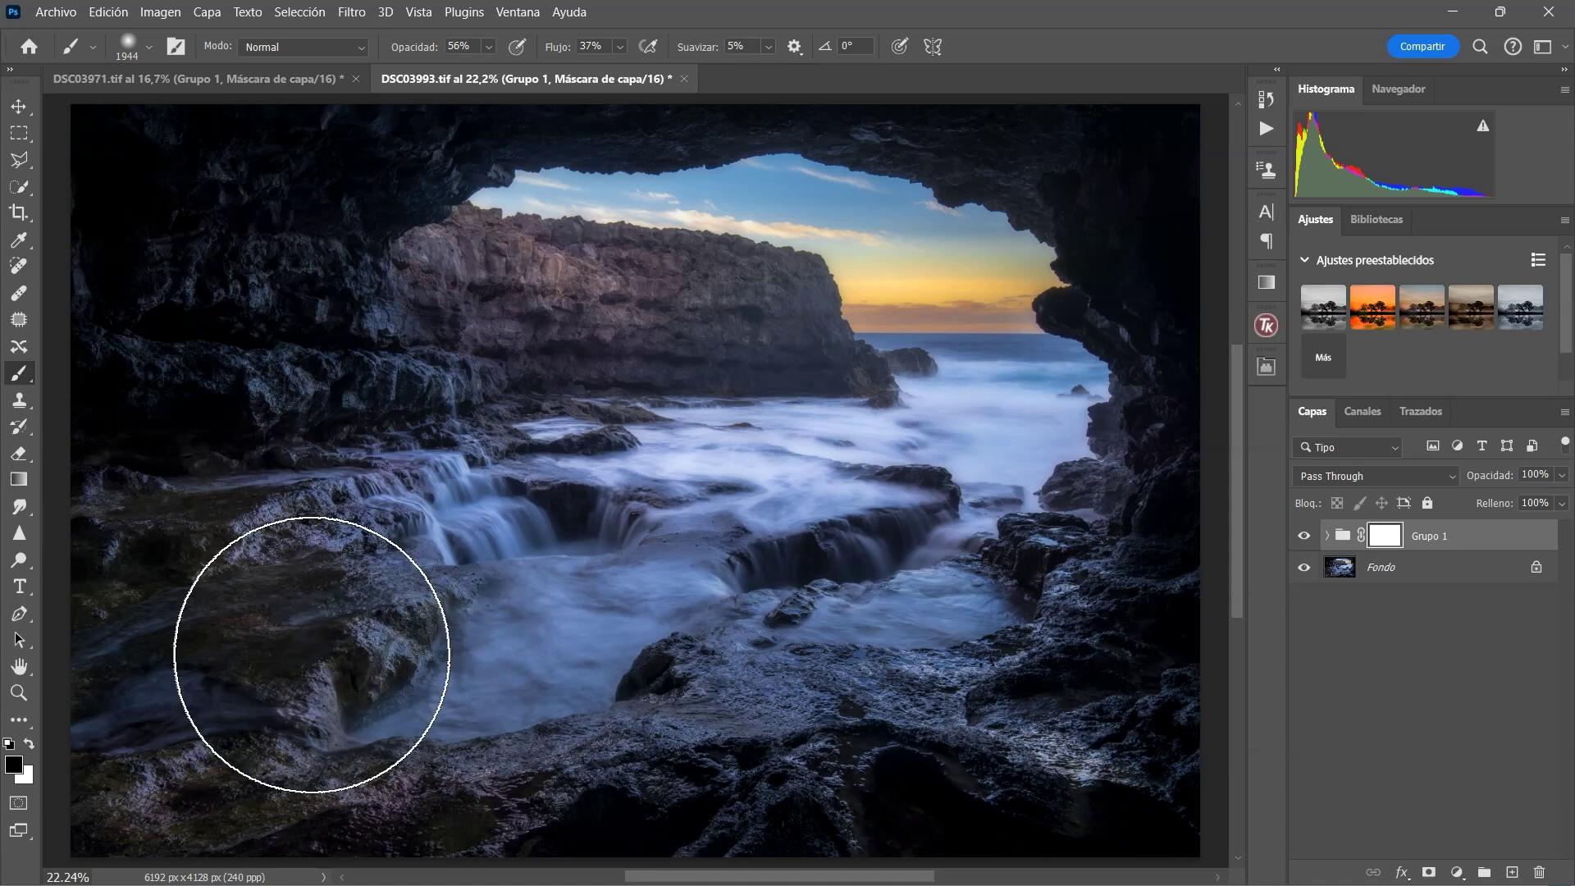
mouse_move(673, 826)
left_mouse_down()
mouse_move(1100, 636)
mouse_move(1048, 776)
mouse_move(830, 793)
mouse_move(530, 730)
mouse_move(304, 657)
mouse_move(395, 675)
mouse_move(369, 767)
left_mouse_up()
left_click_drag(998, 834, 788, 795)
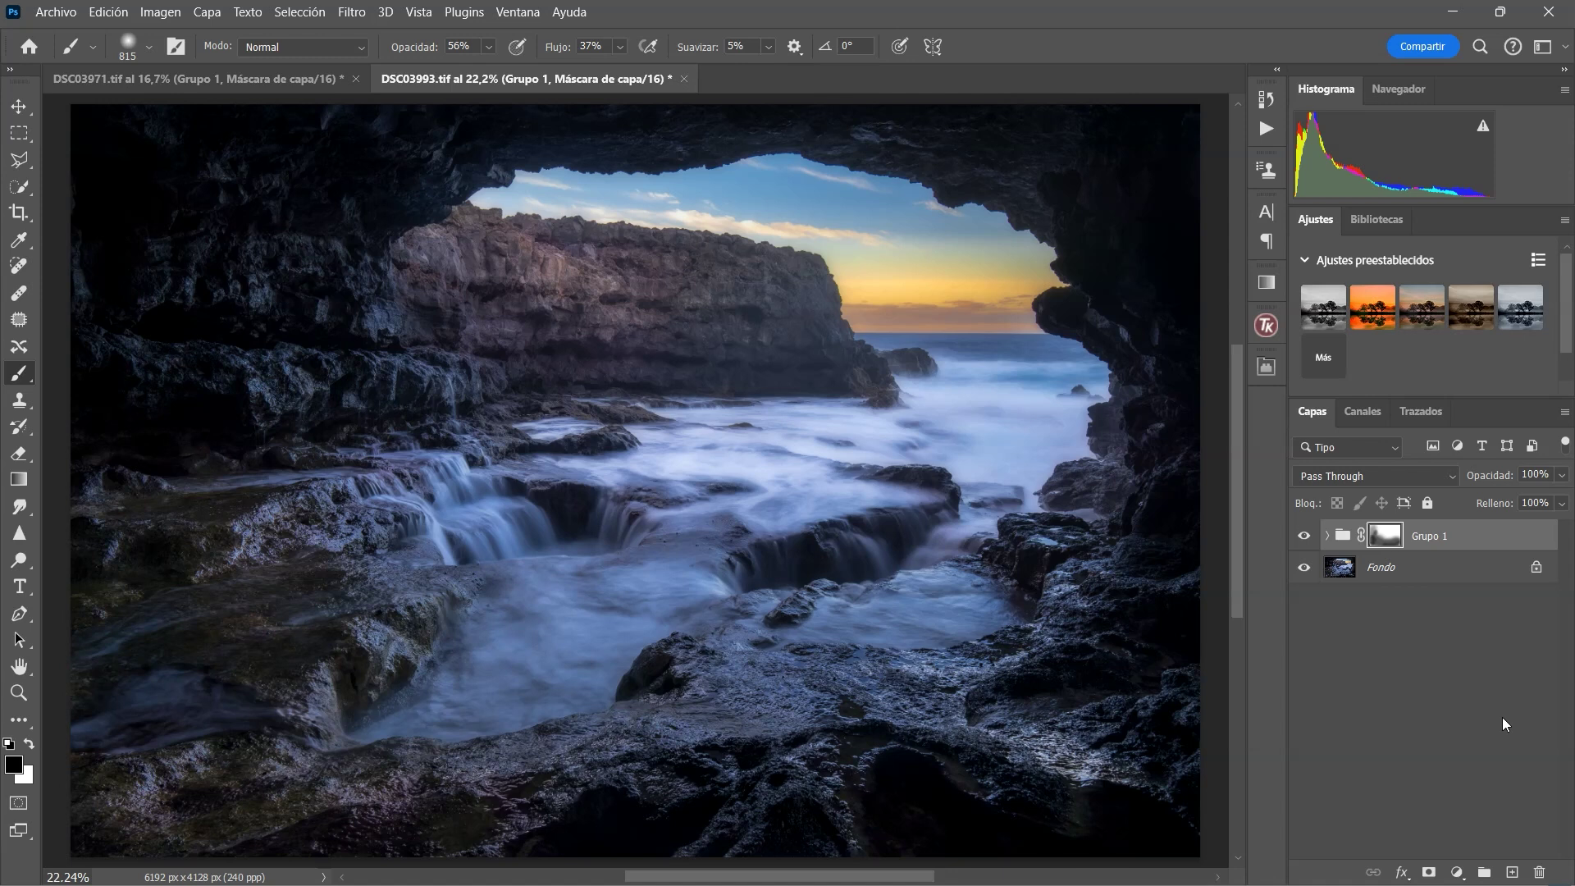
left_click(1304, 535)
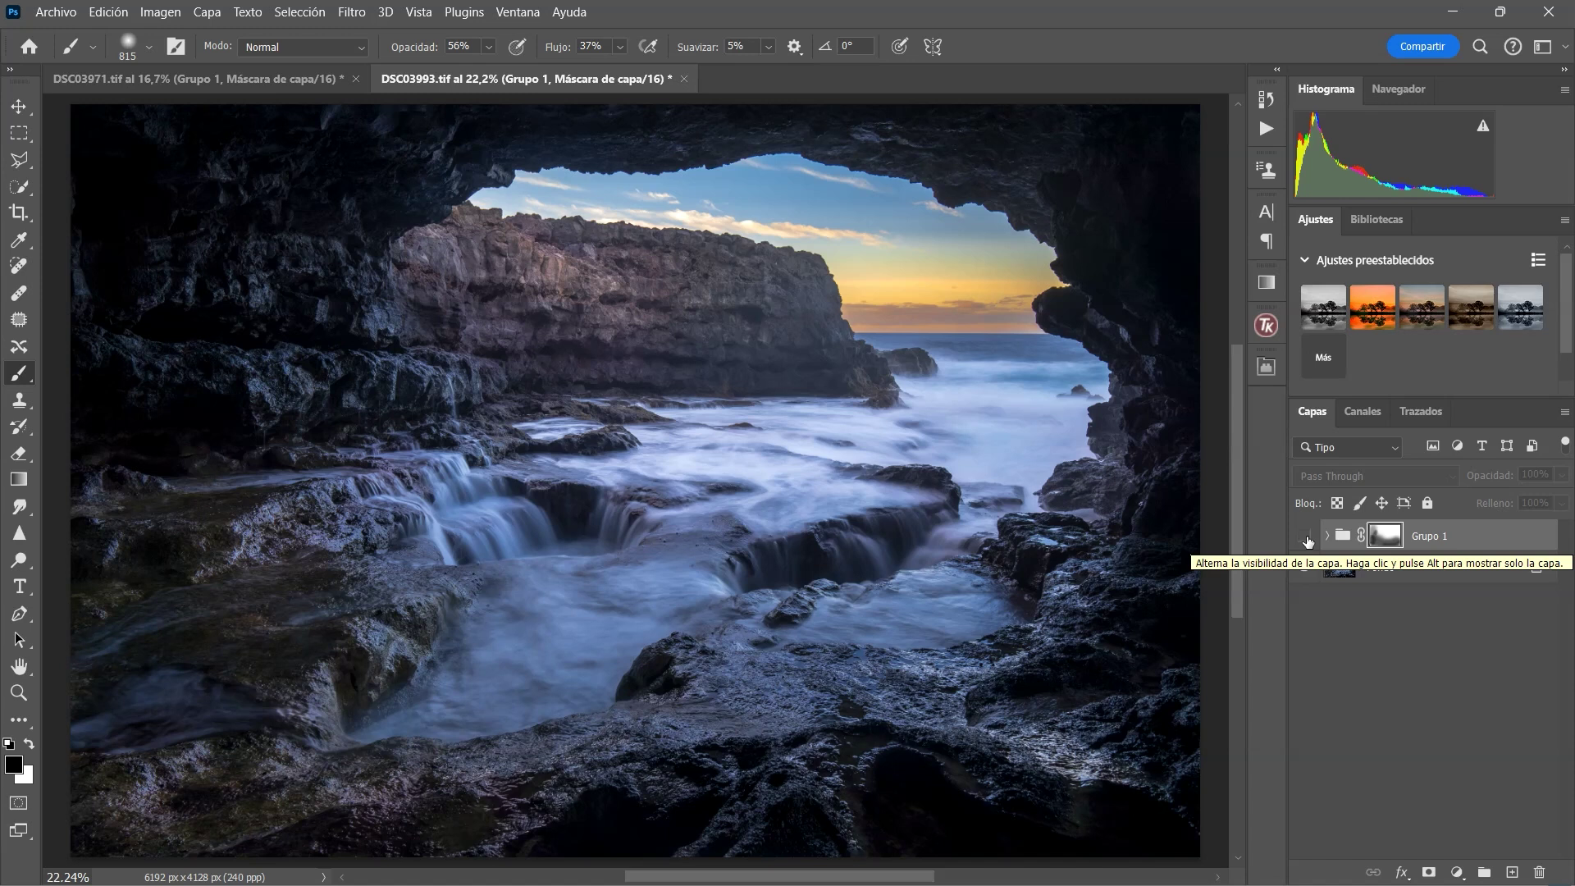
left_click(1306, 538)
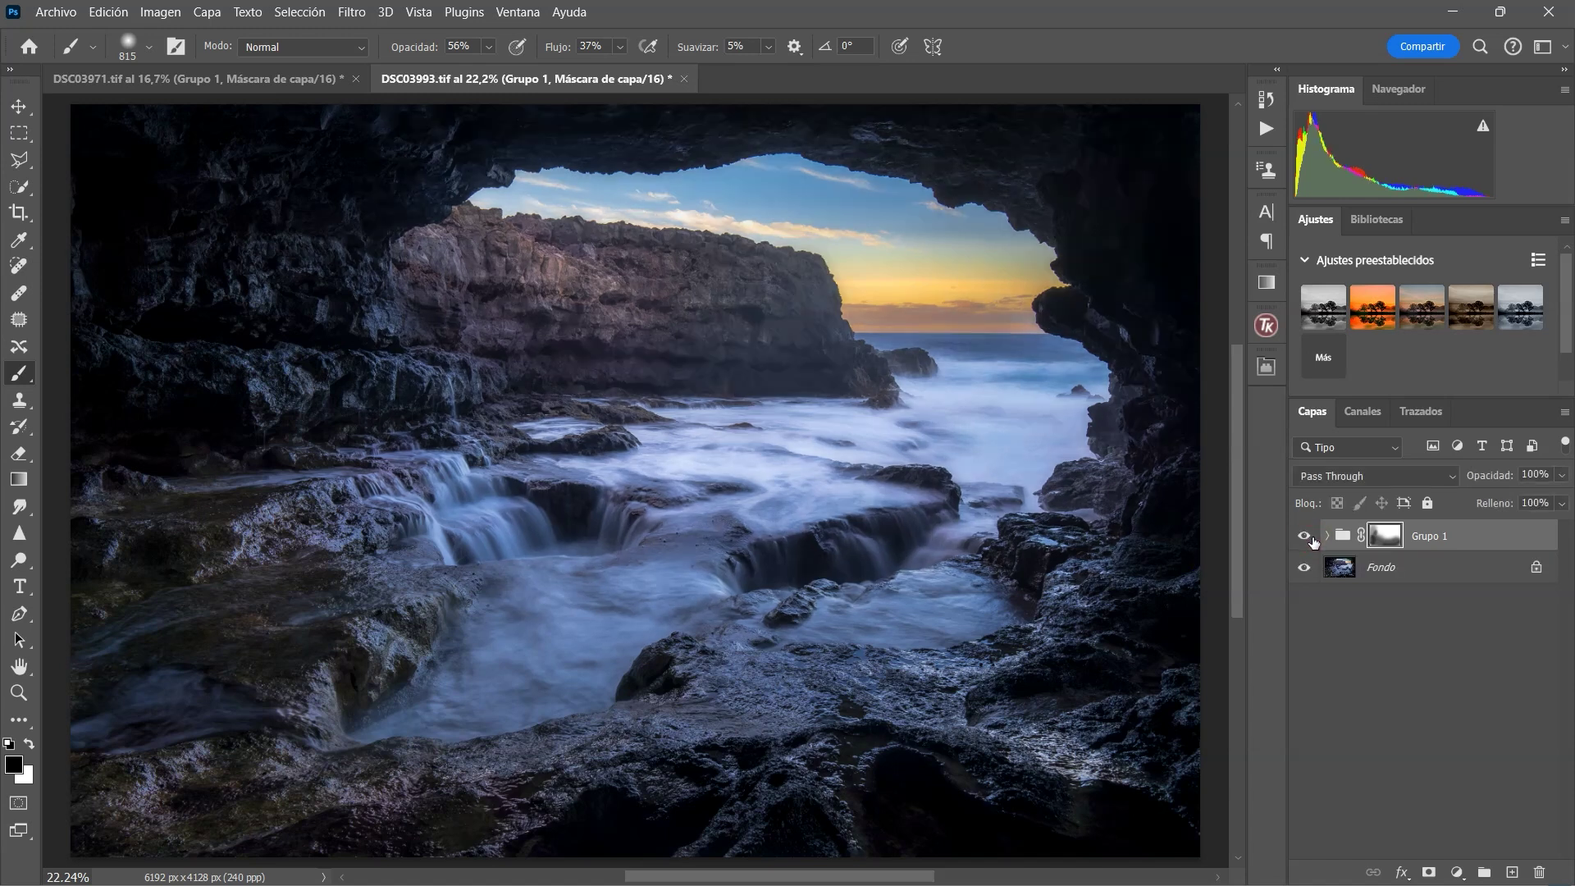